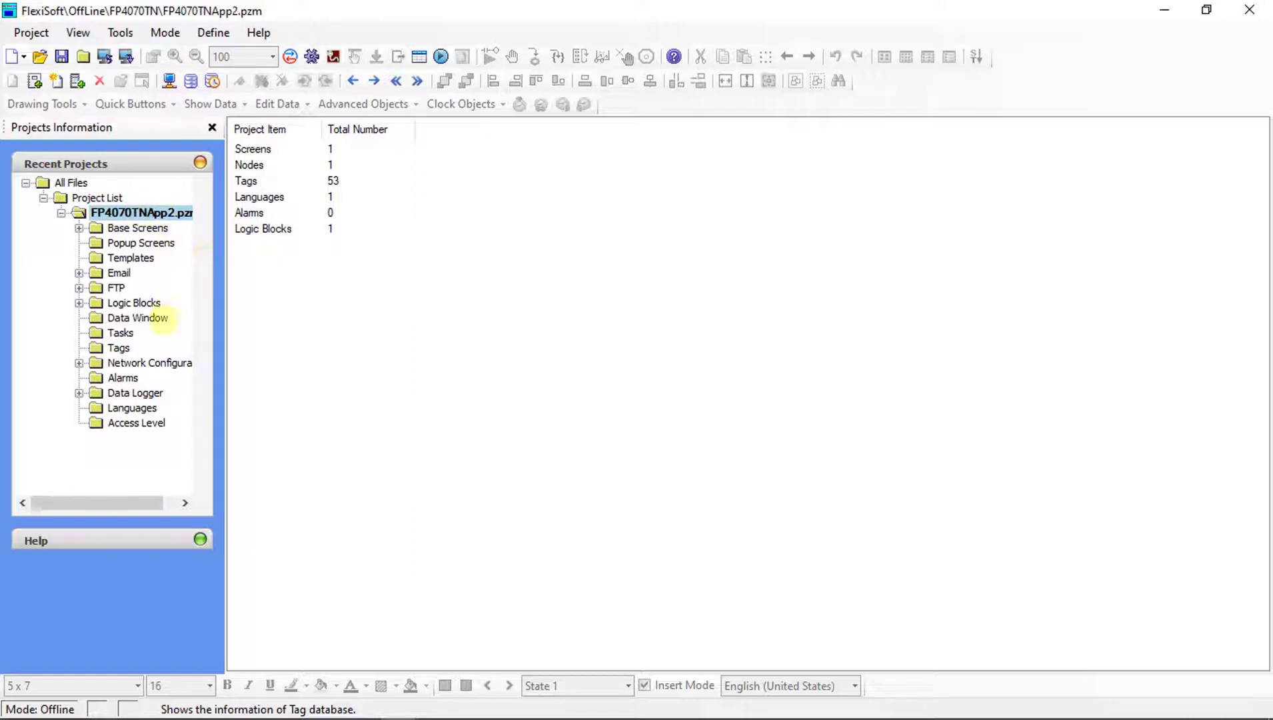
# Configure Data Logging with 1 group on the USB Stick logging device and select Group1
pyautogui.click(79, 393)
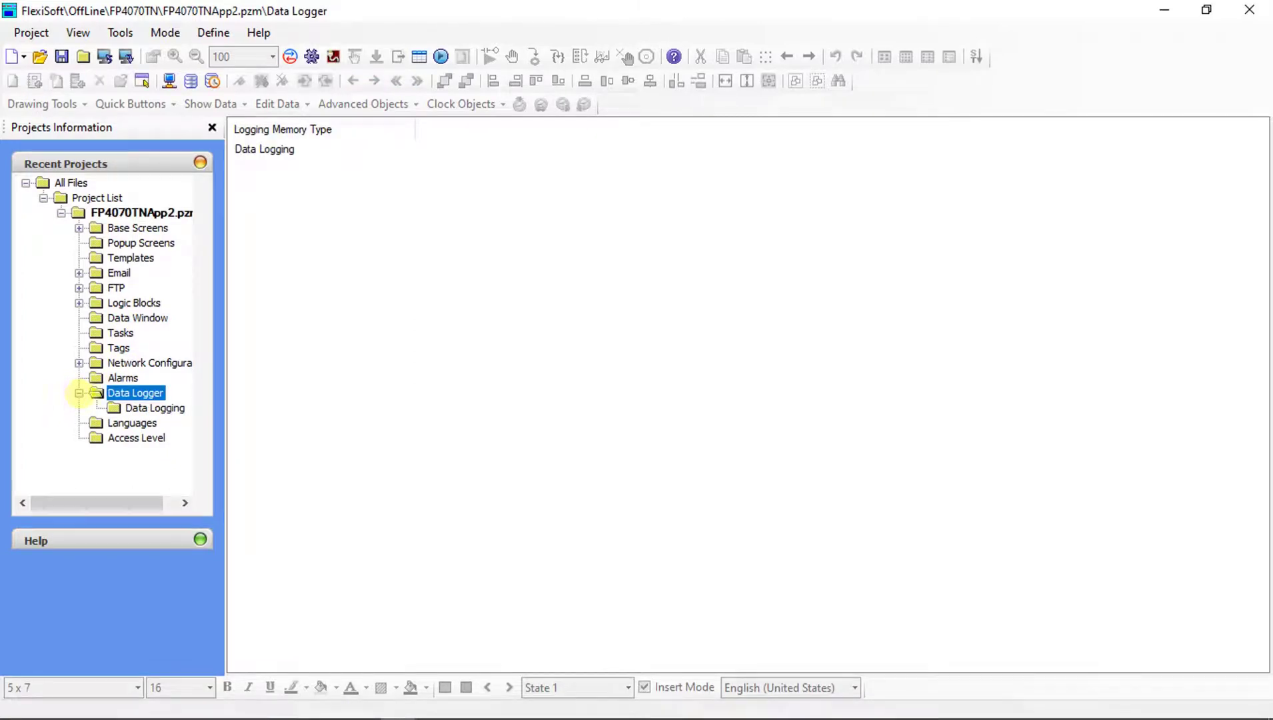
pyautogui.click(134, 407)
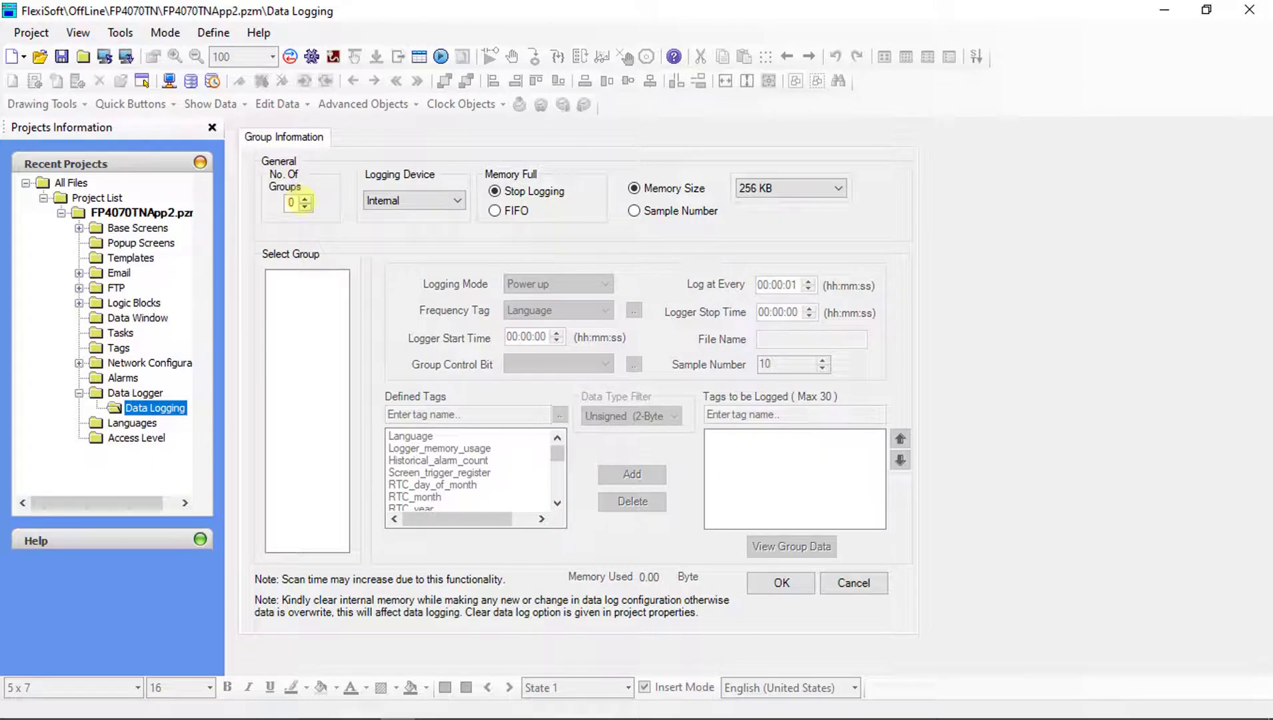
pyautogui.click(305, 198)
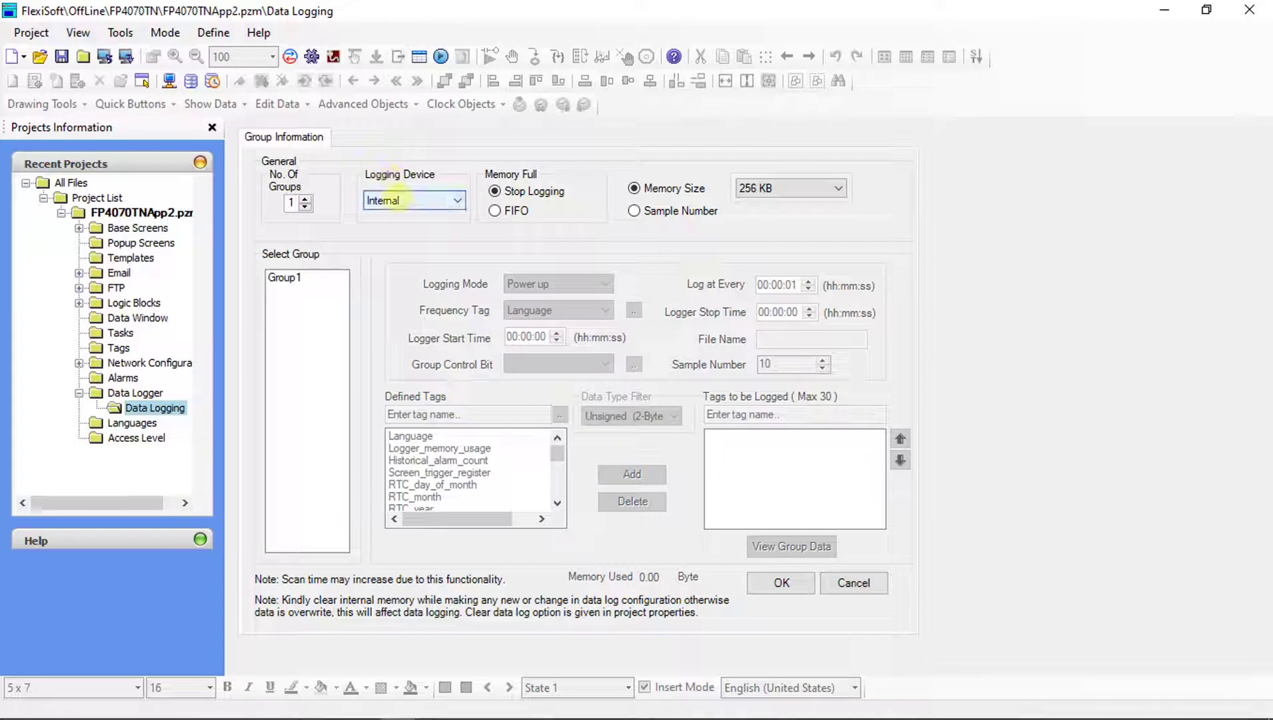
pyautogui.click(400, 199)
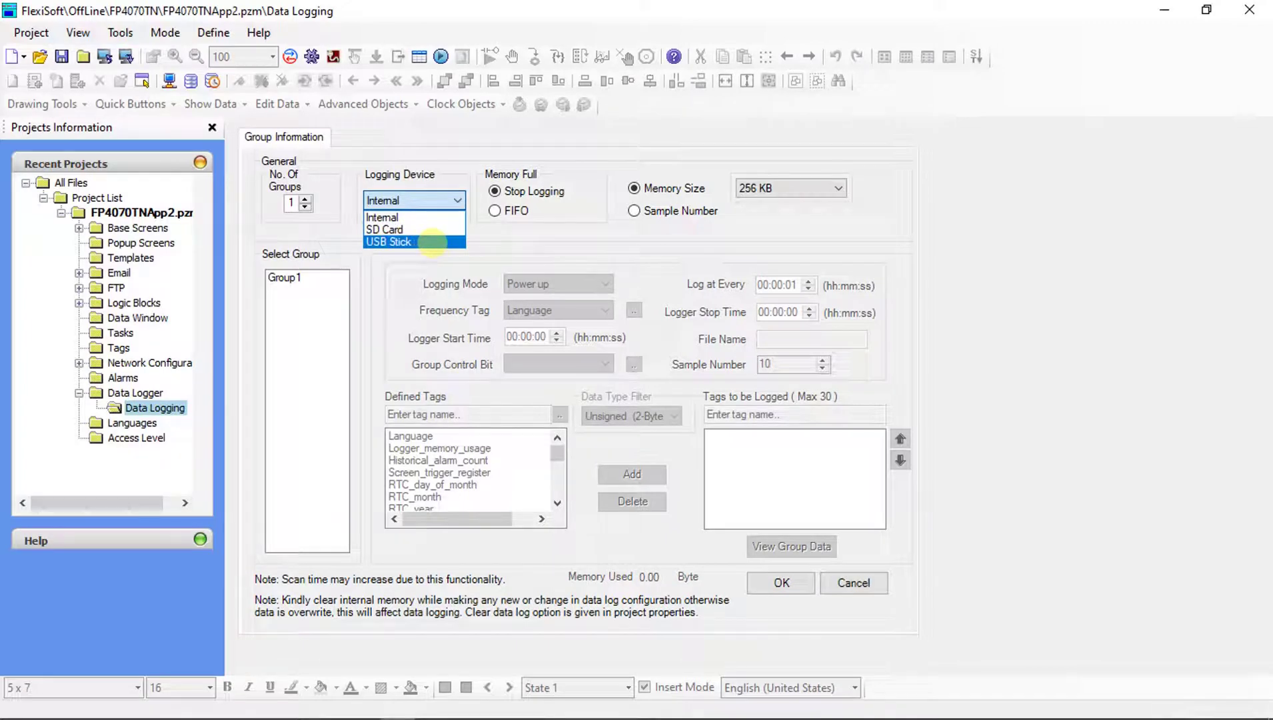
pyautogui.click(432, 241)
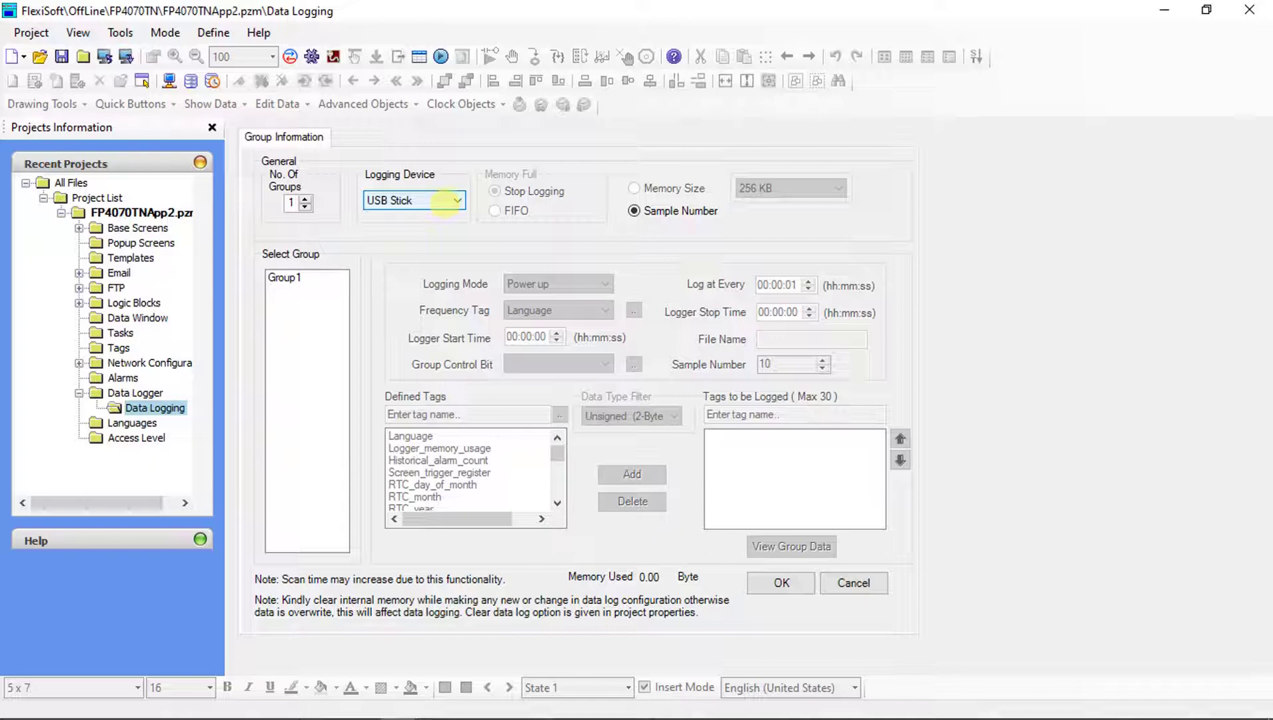
pyautogui.click(276, 278)
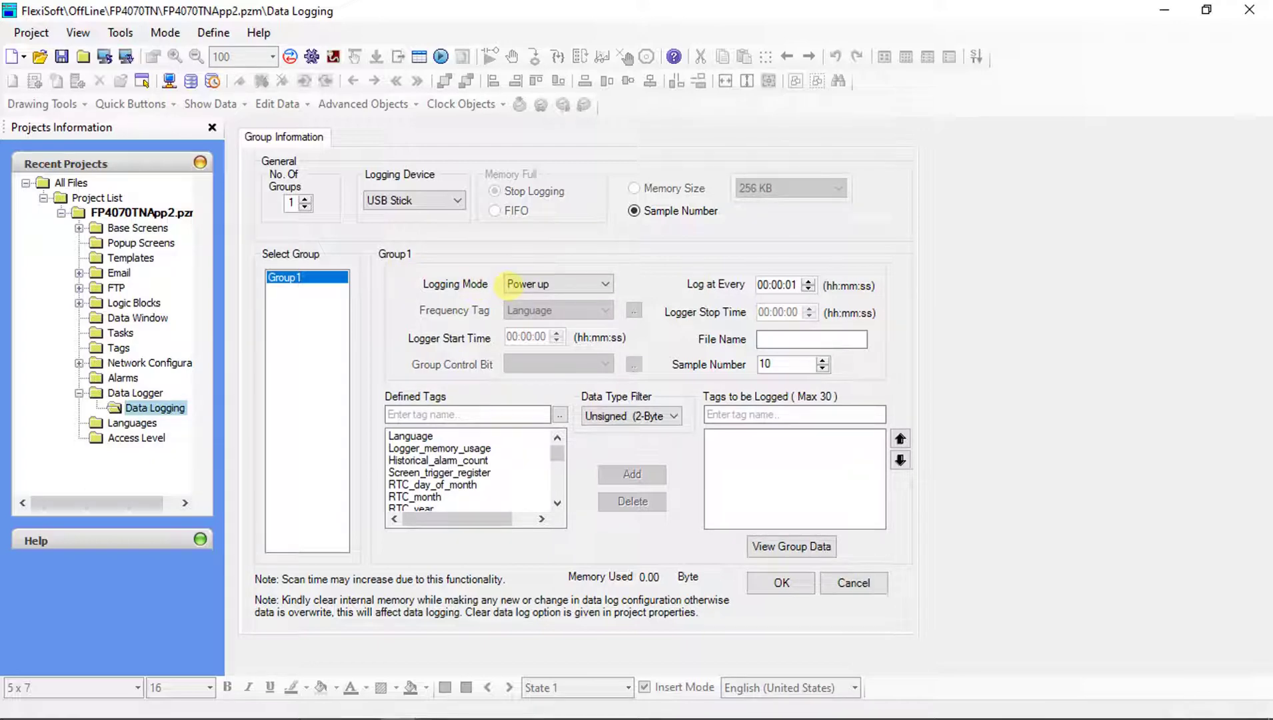
# Set Group1's logging mode to Power up and adjust the logging interval hours
pyautogui.click(582, 283)
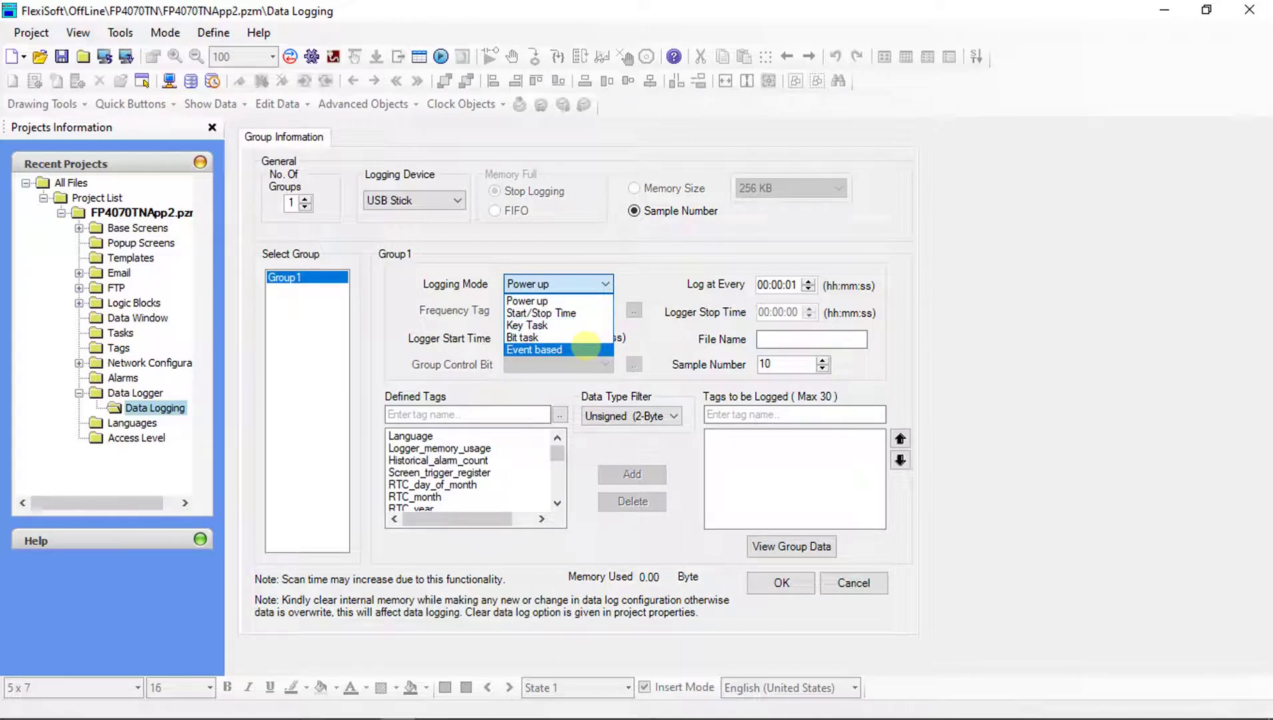
pyautogui.click(581, 312)
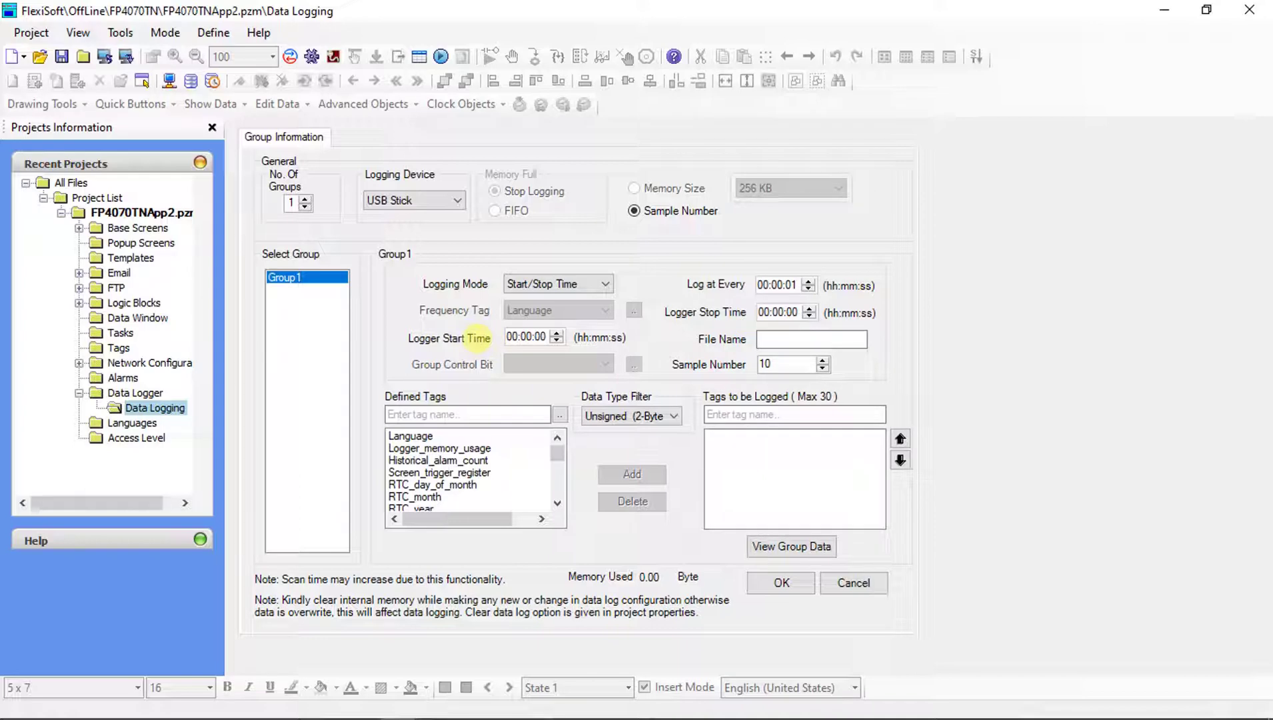
pyautogui.click(560, 283)
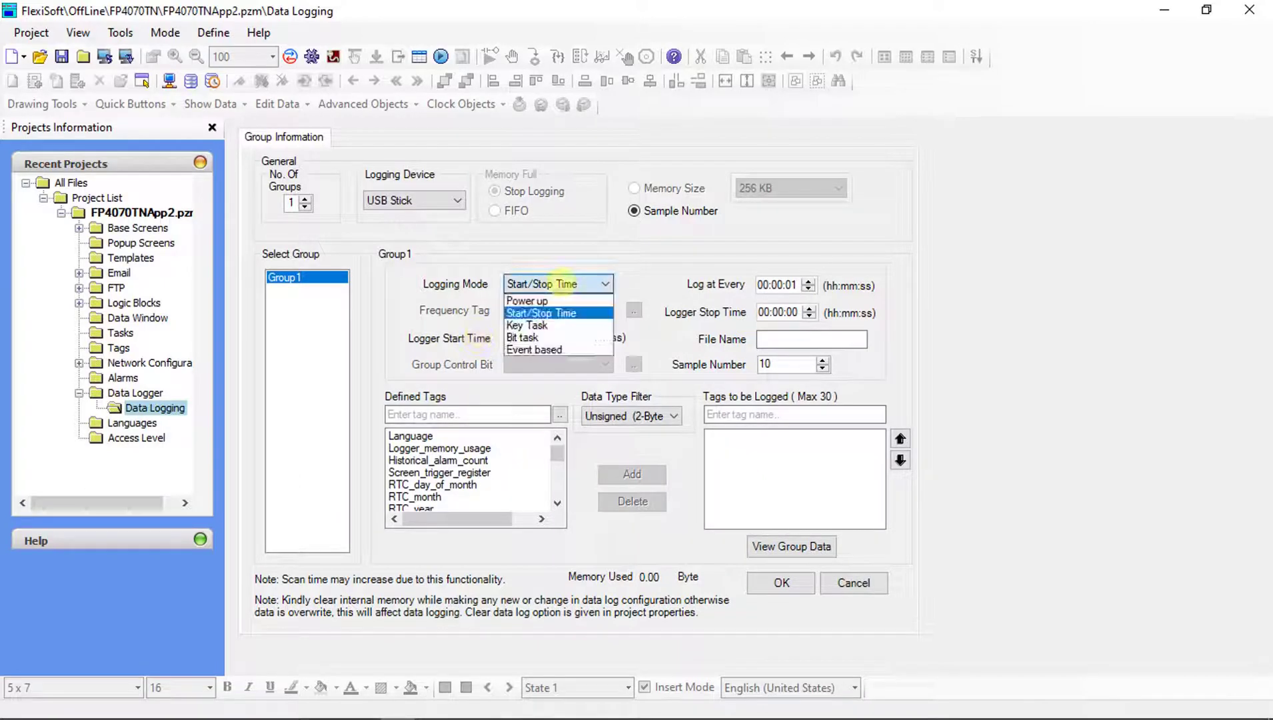
pyautogui.press('Up')
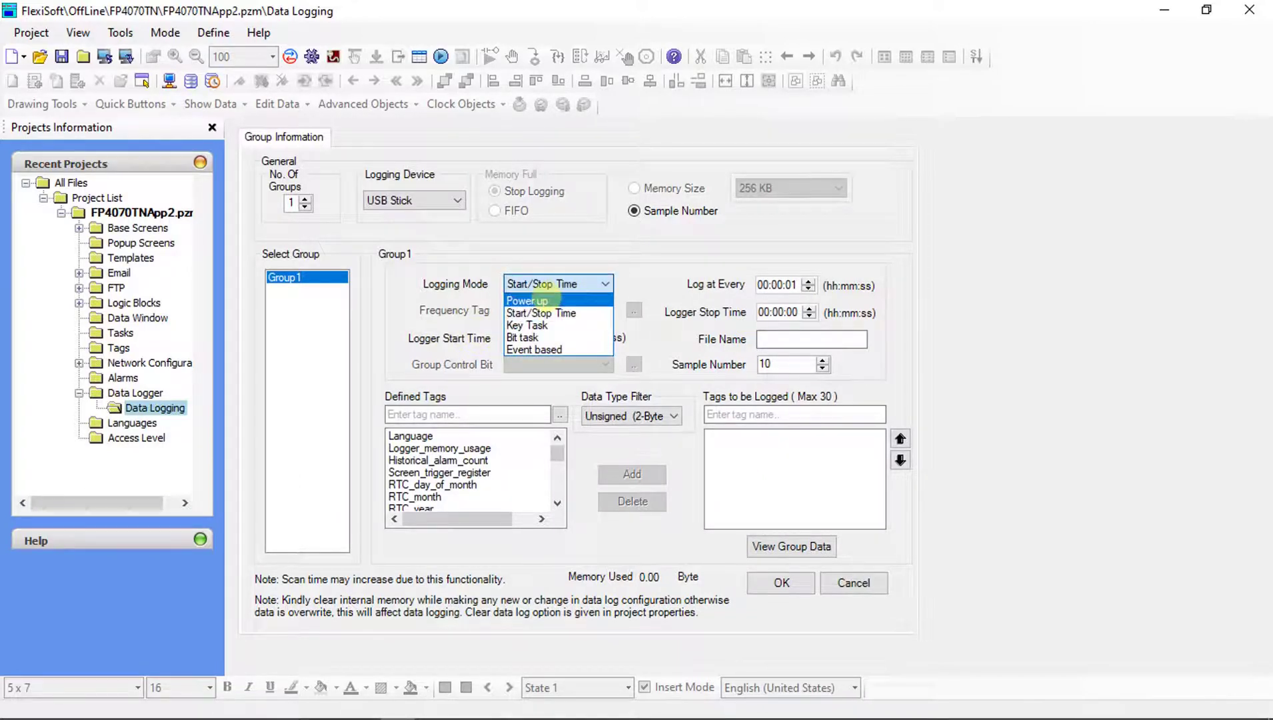
pyautogui.press('Return')
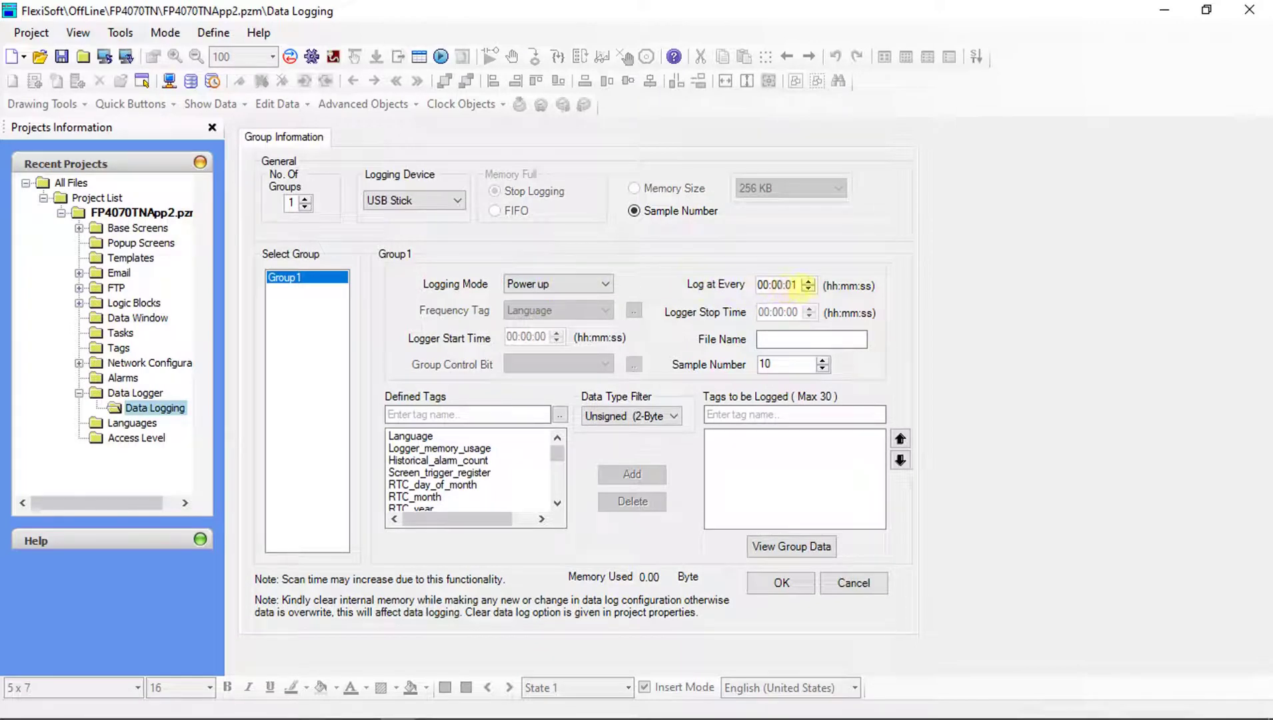
pyautogui.click(809, 280)
# Name Group1's log file data1 and raise the sample number to 20
pyautogui.click(843, 339)
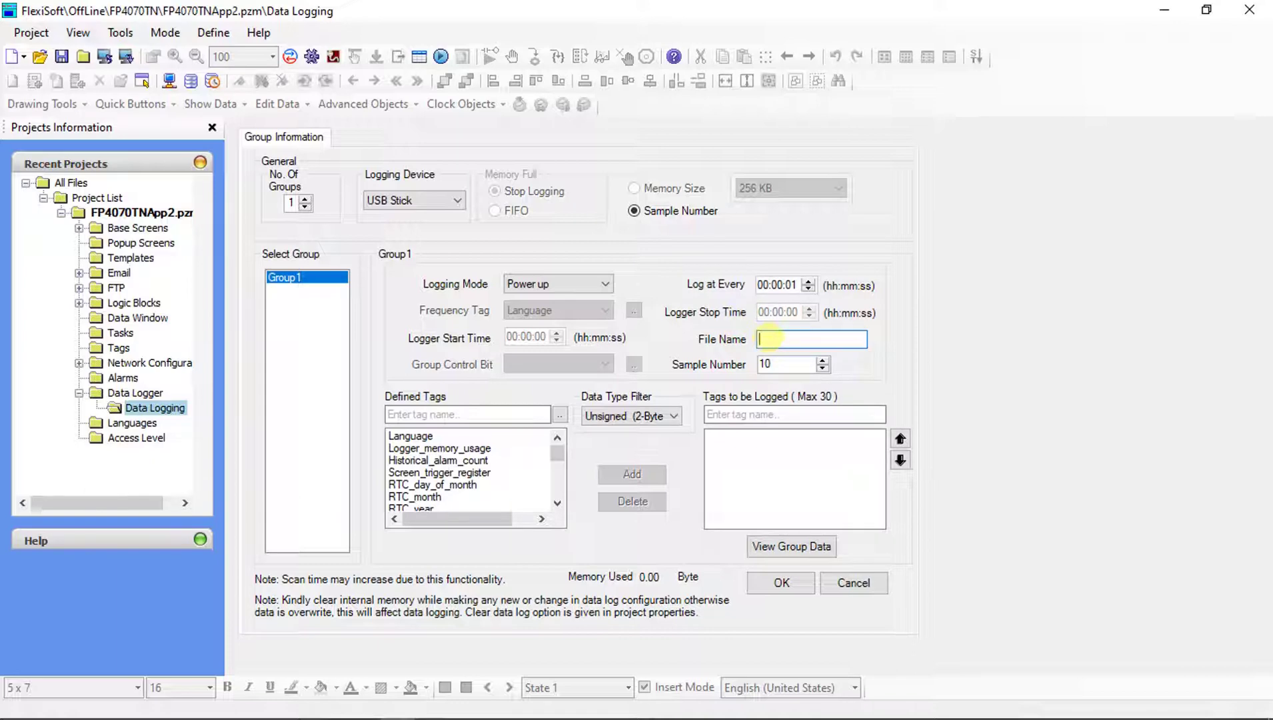
pyautogui.write('data1')
pyautogui.click(823, 361)
pyautogui.moveTo(823, 360); pyautogui.dragTo(823, 361)
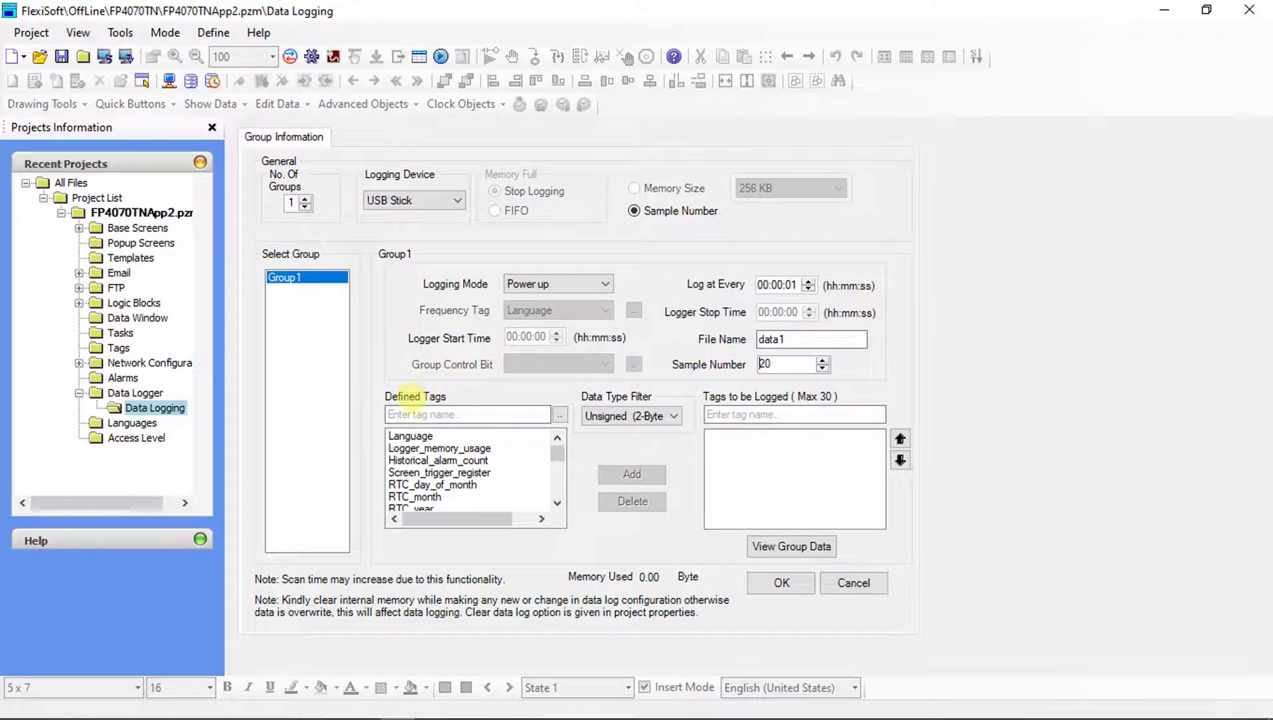
# Add the Language system tag to Group1's logged tags
pyautogui.click(558, 414)
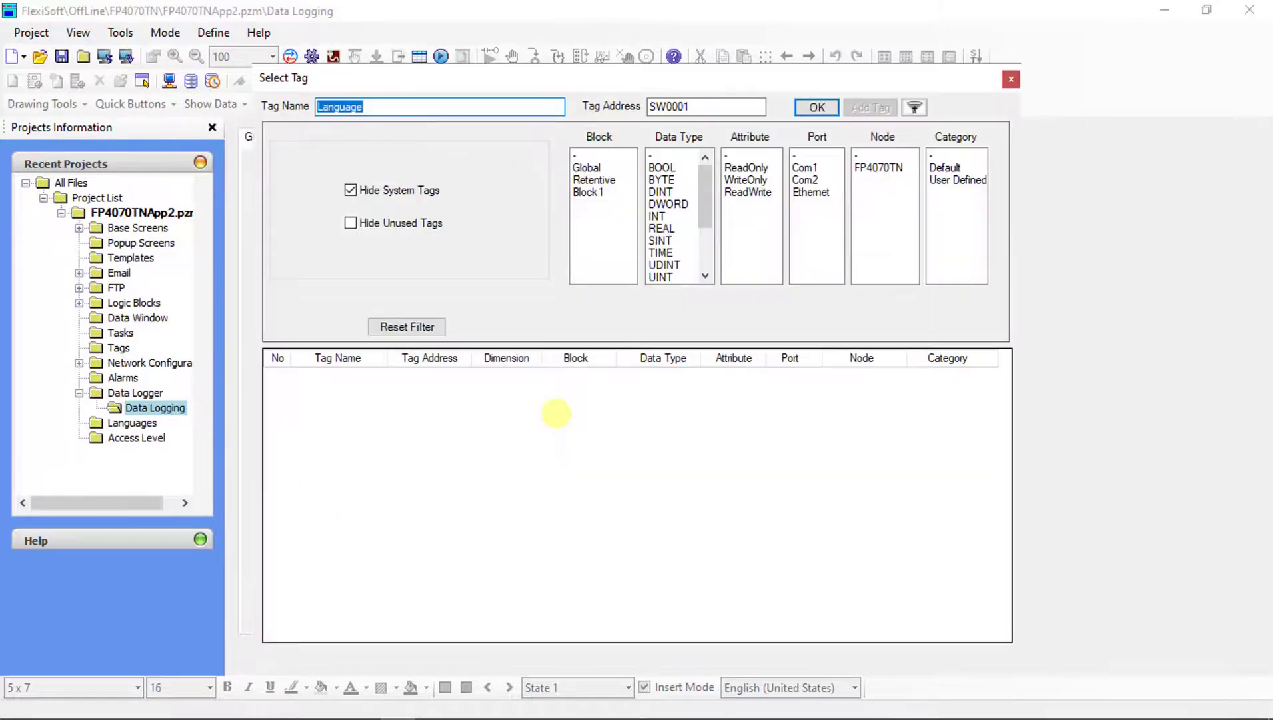
pyautogui.click(406, 191)
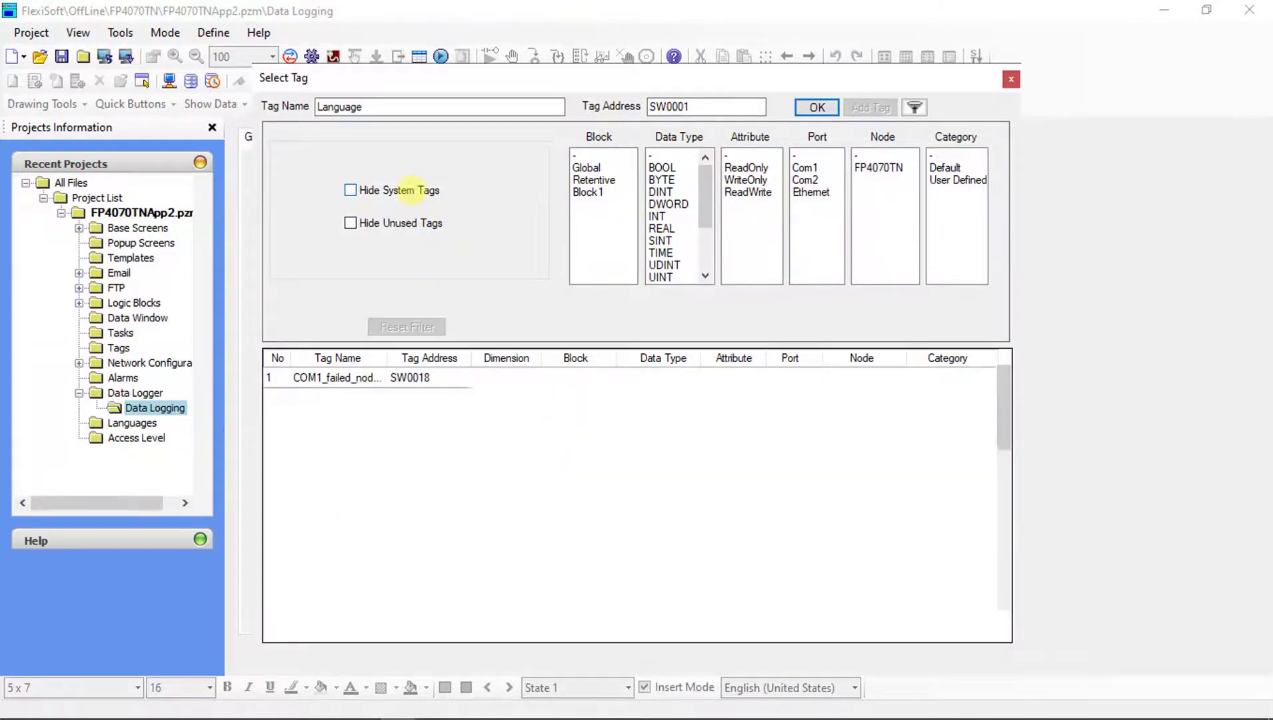
pyautogui.scroll(-8, 409, 433)
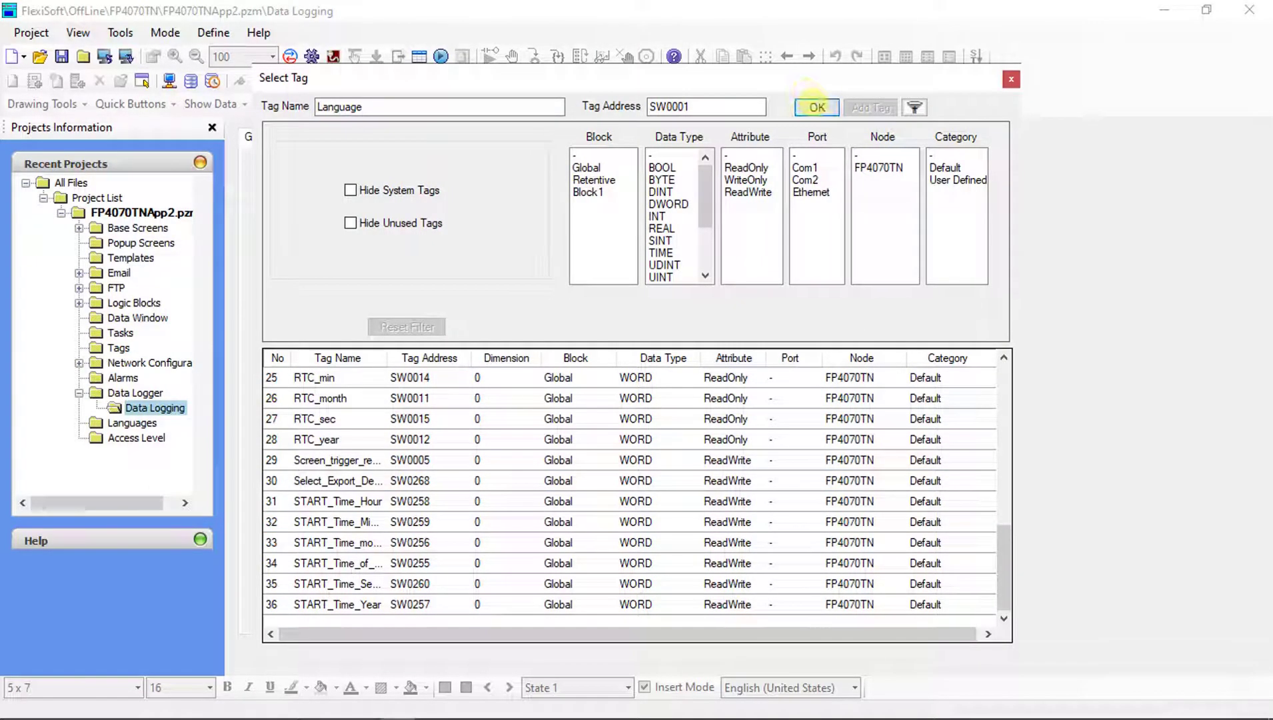
pyautogui.click(814, 106)
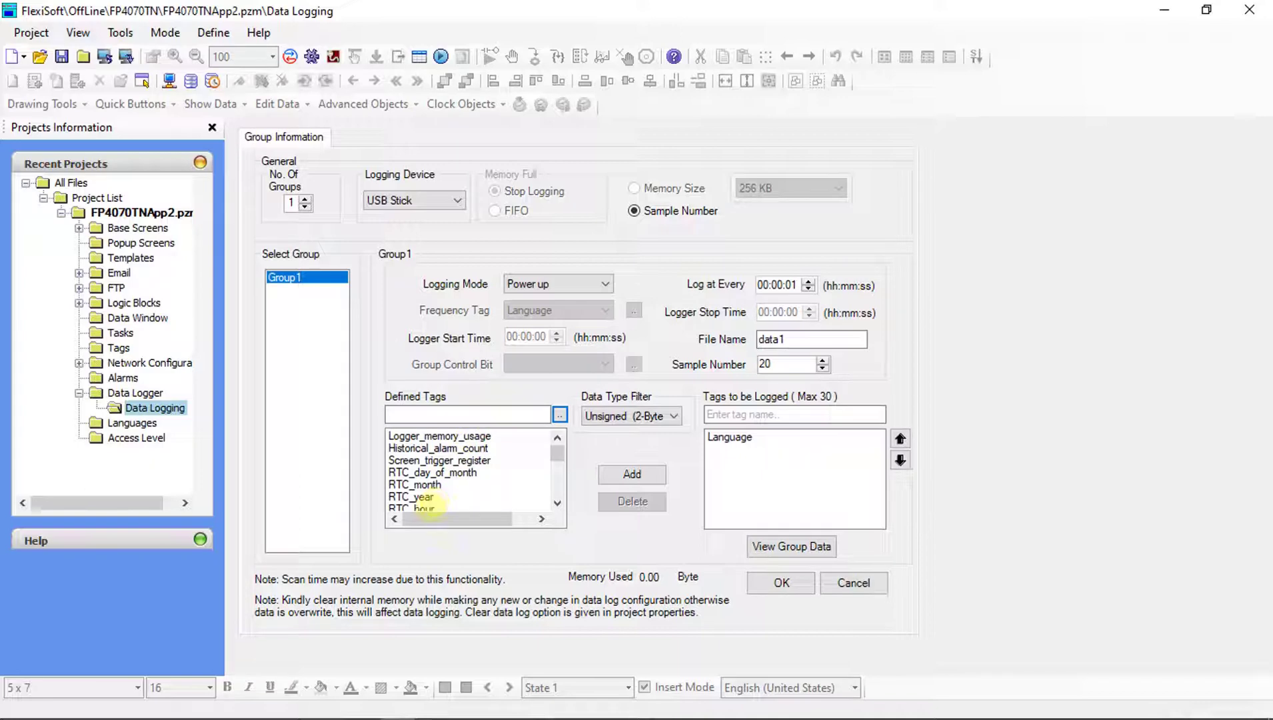
# Add RTC_hour, RTC_min and RTC_sec to the logged tags, then remove Language
pyautogui.scroll(-1, 433, 494)
pyautogui.moveTo(421, 497); pyautogui.dragTo(425, 472)
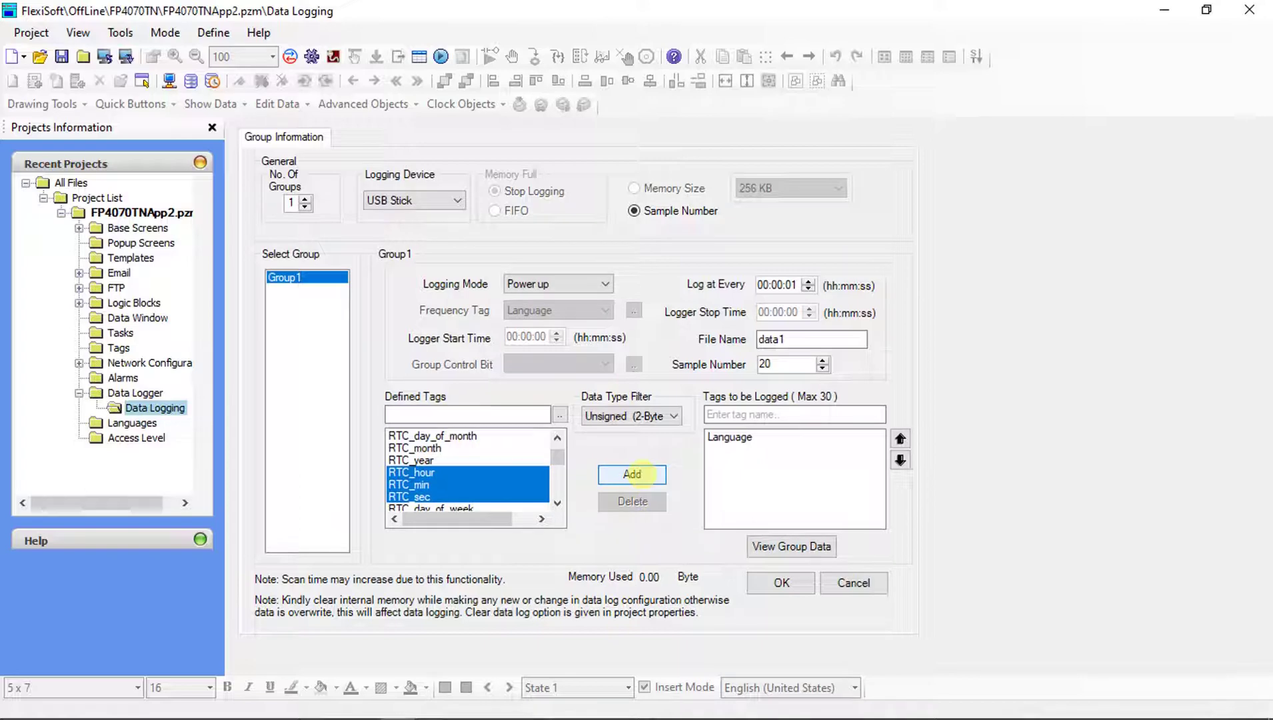
pyautogui.click(632, 473)
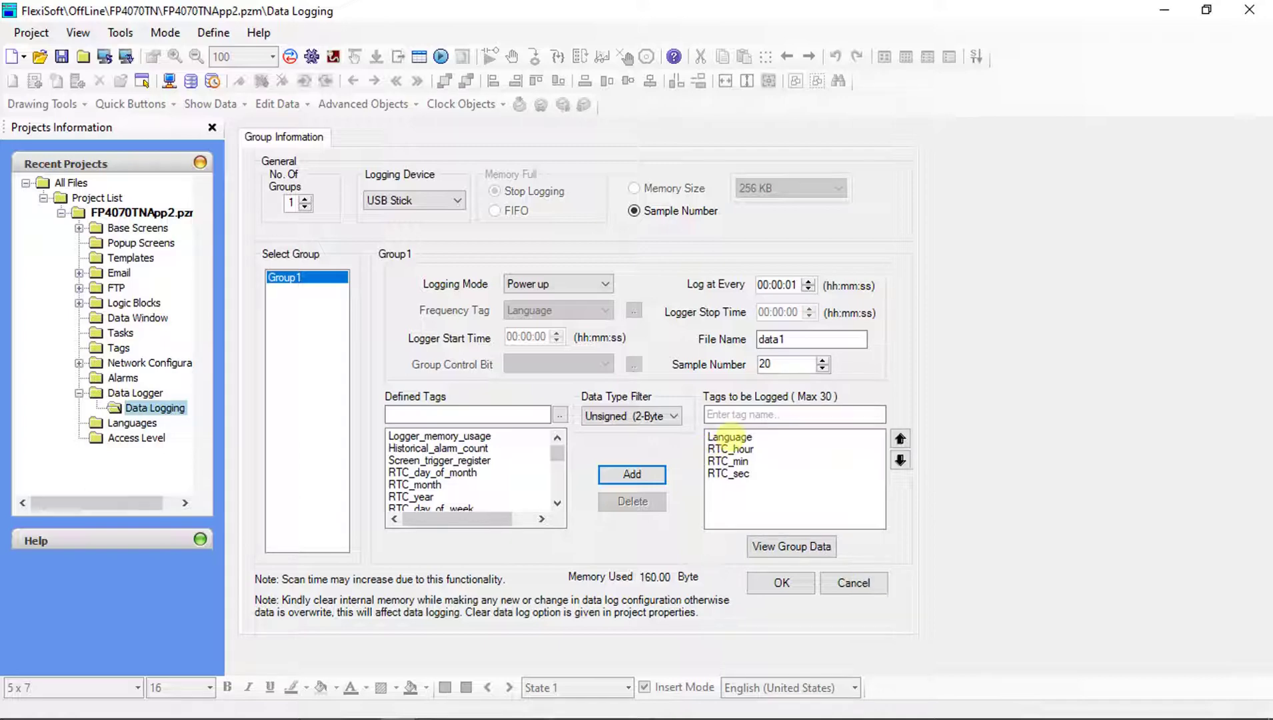
pyautogui.click(730, 436)
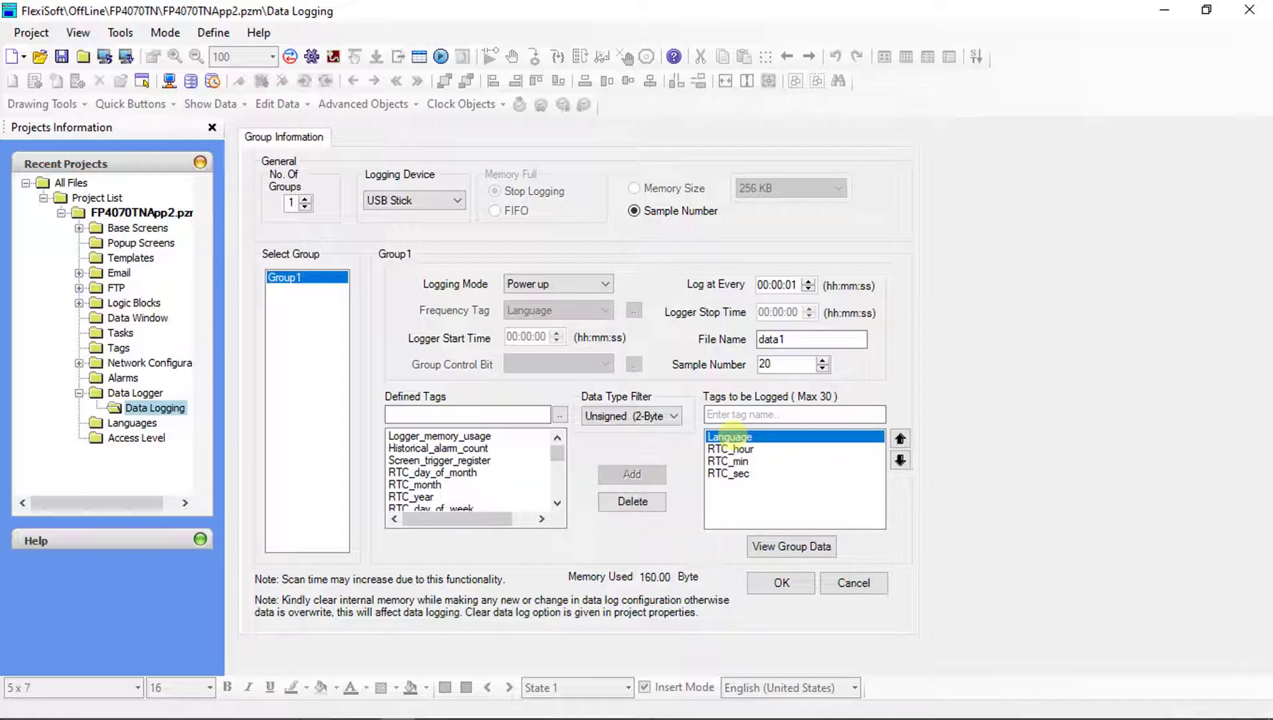
pyautogui.click(633, 502)
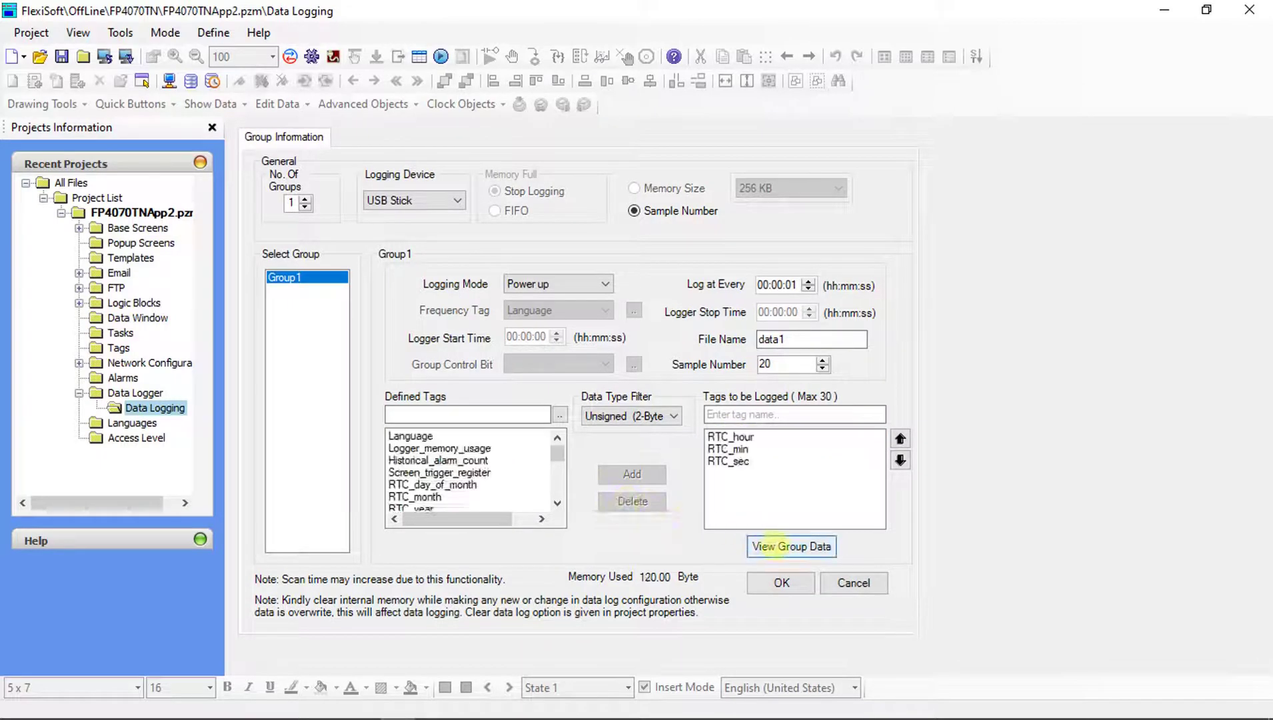
# Keep RTC_hour's display format as None, save the logging configuration and dismiss the success message
pyautogui.click(787, 547)
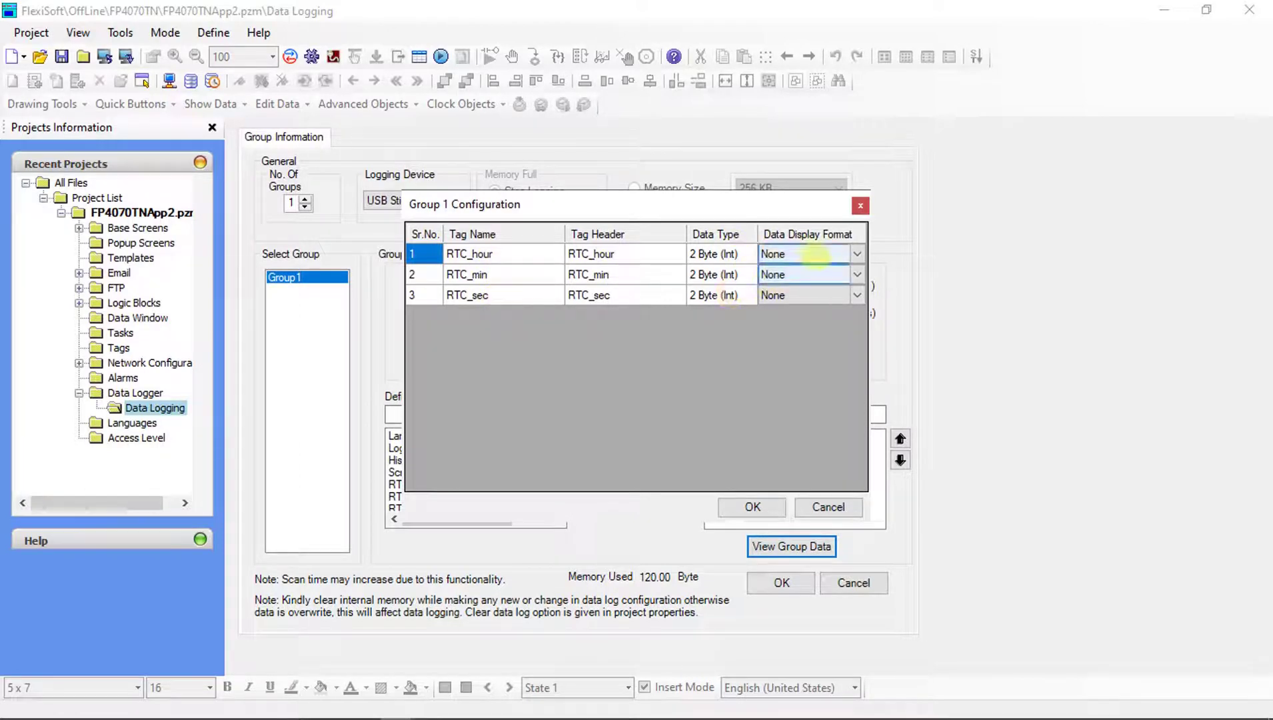
pyautogui.click(807, 254)
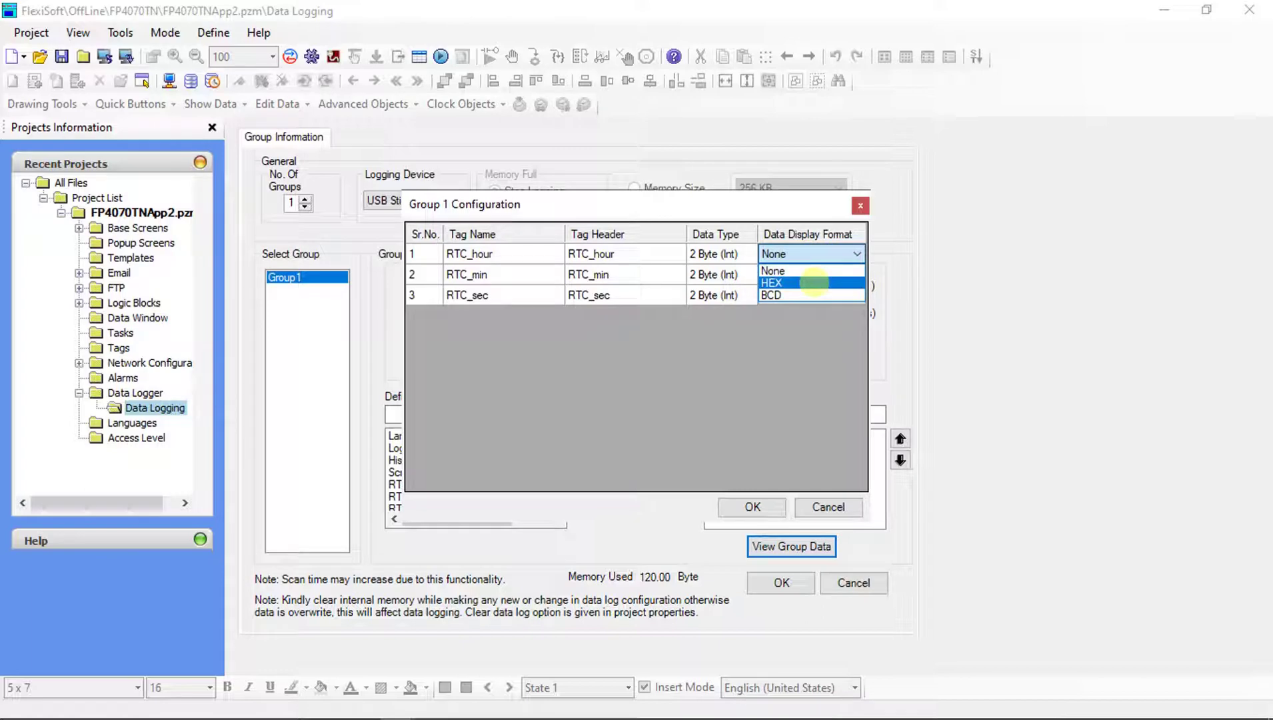
pyautogui.click(792, 336)
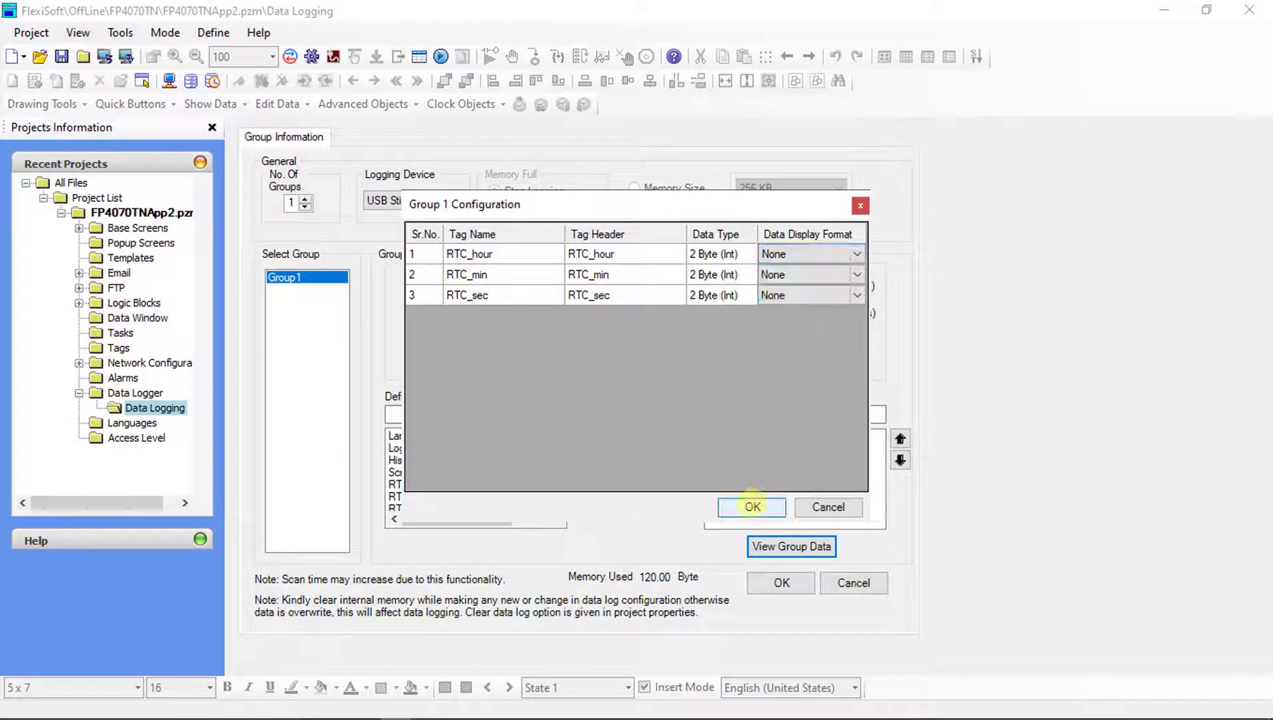
pyautogui.click(752, 506)
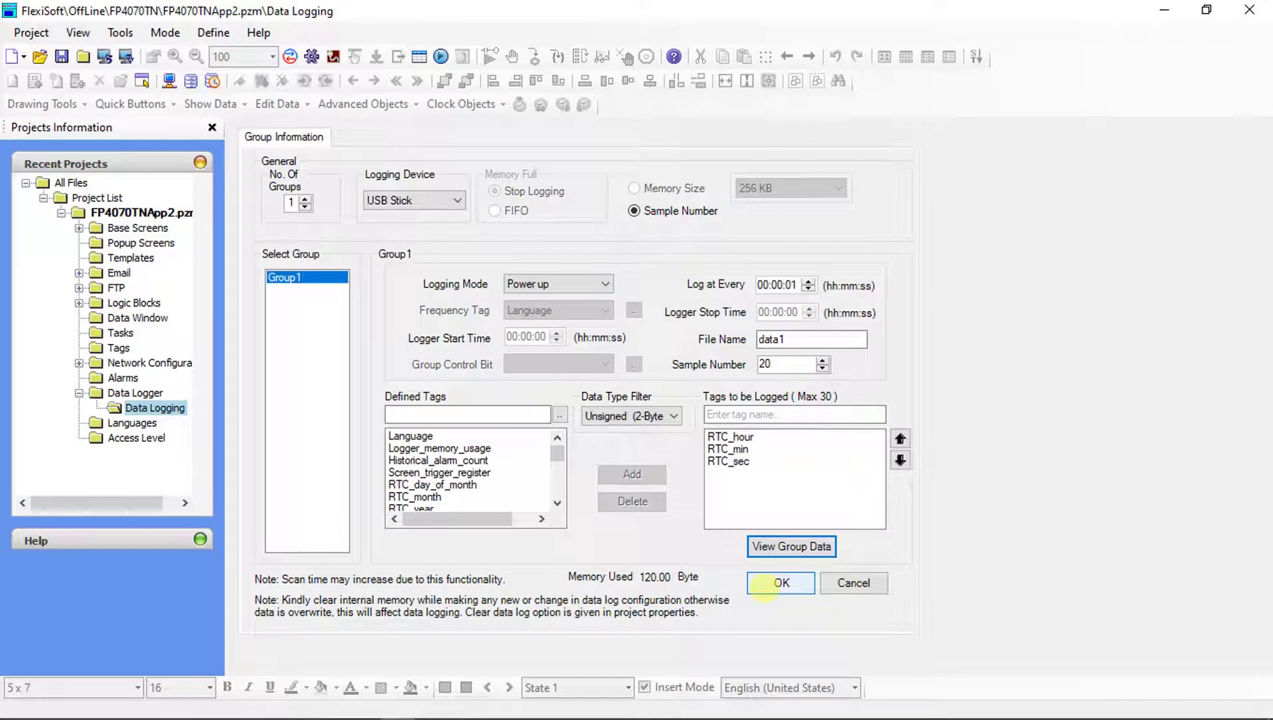
pyautogui.click(781, 583)
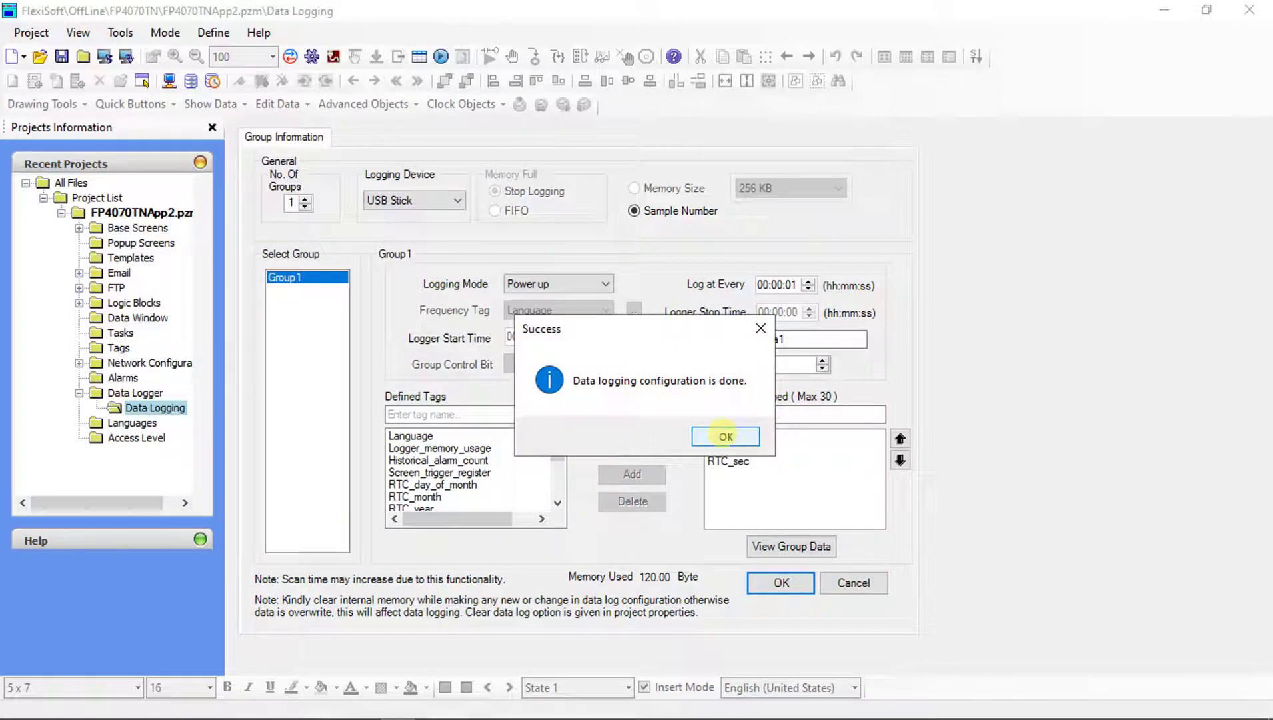
pyautogui.click(725, 436)
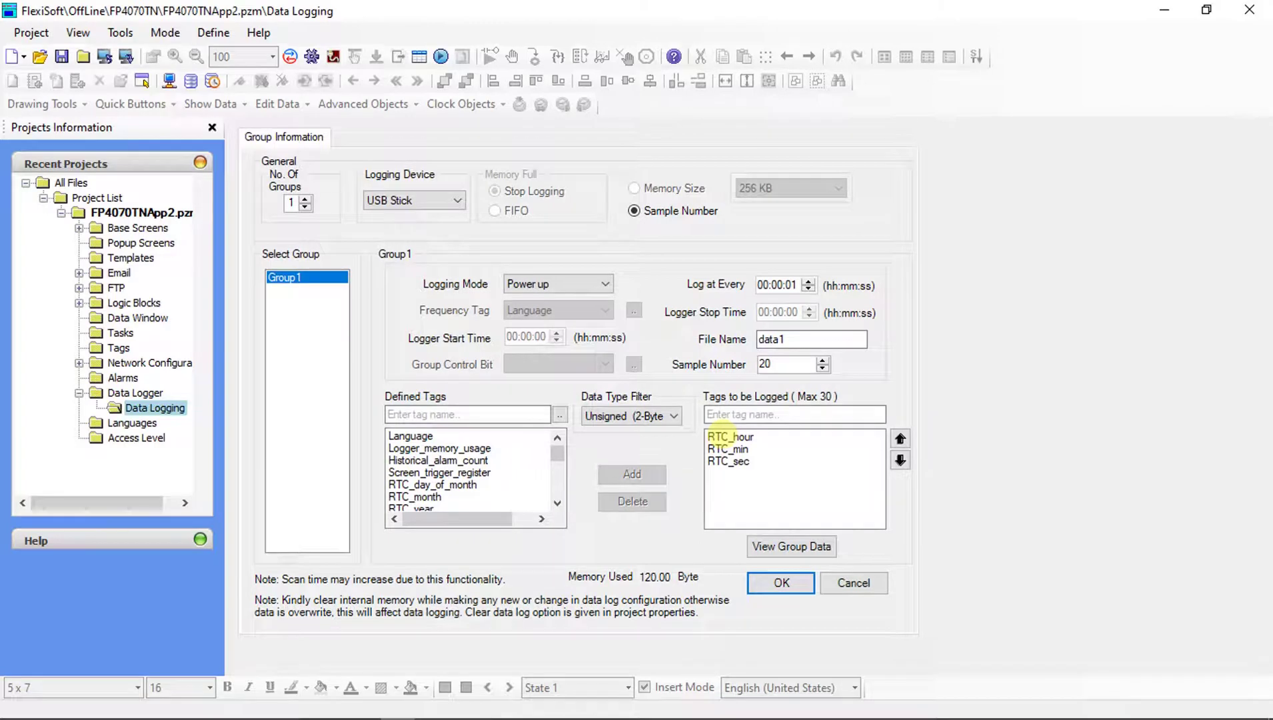
pyautogui.click(130, 227)
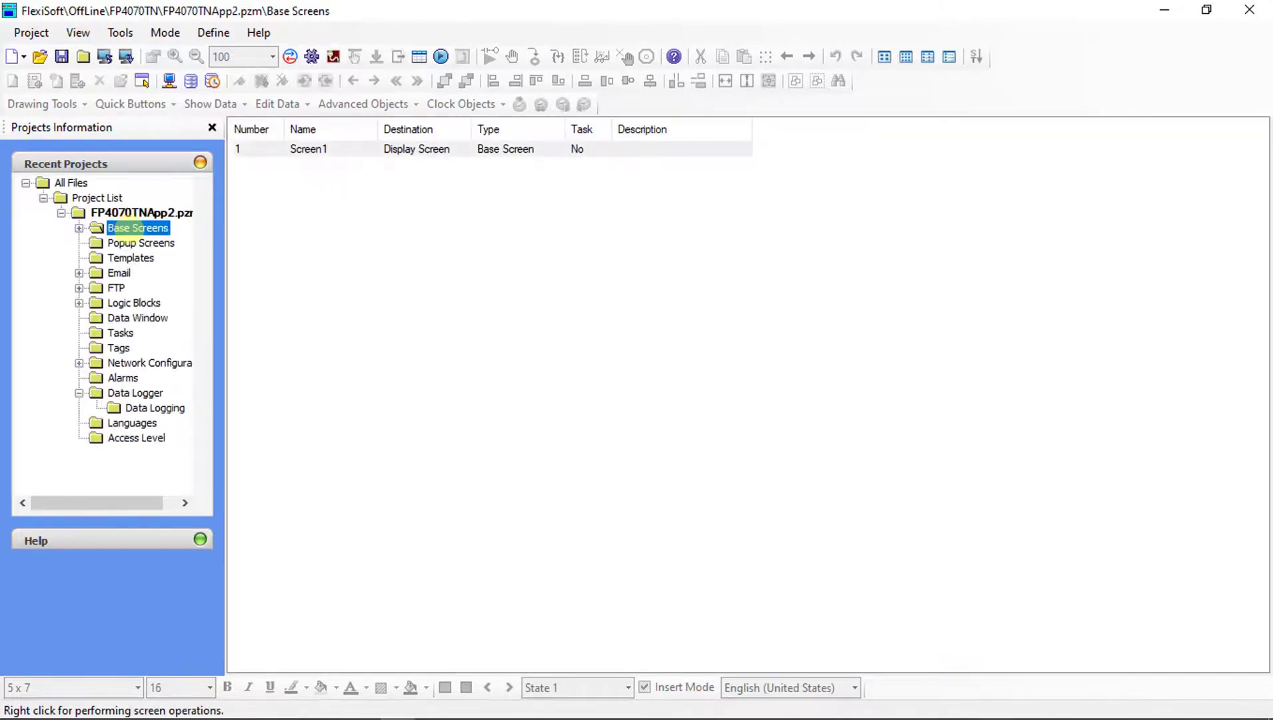
# Open Screen1 from Base Screens and draw an advanced bit button near its top-left
pyautogui.doubleClick(110, 228)
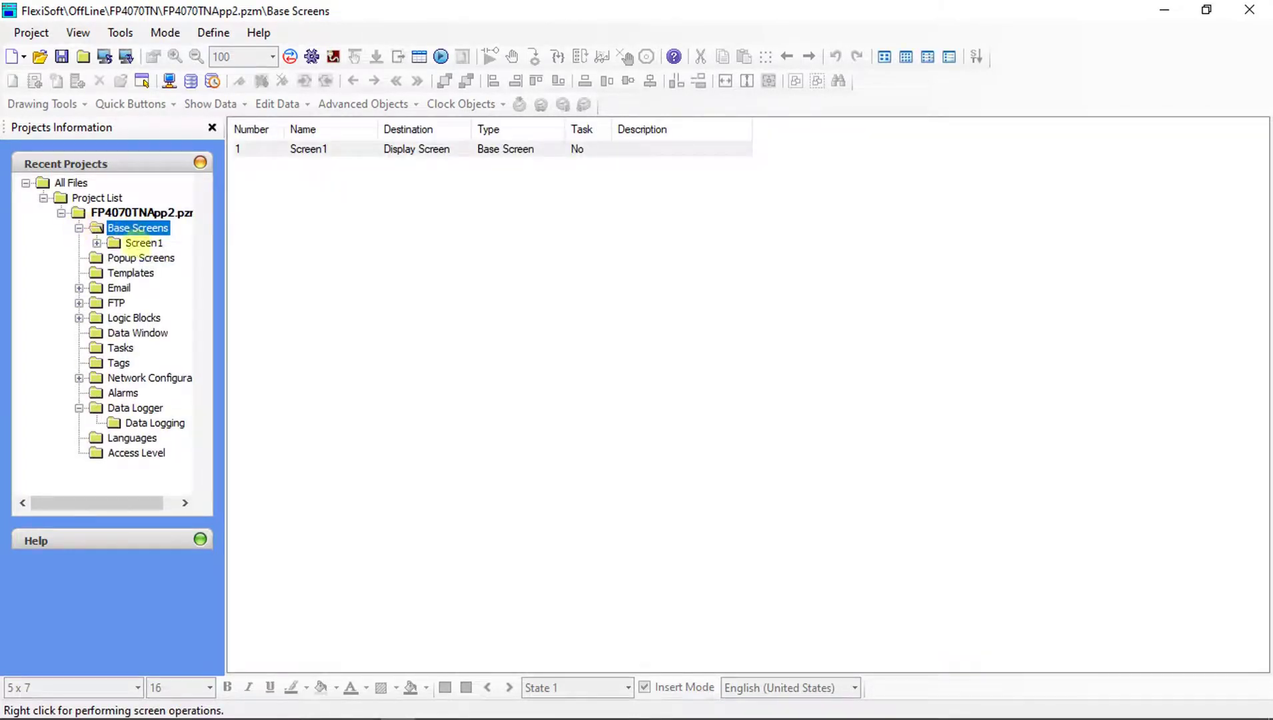
pyautogui.doubleClick(143, 243)
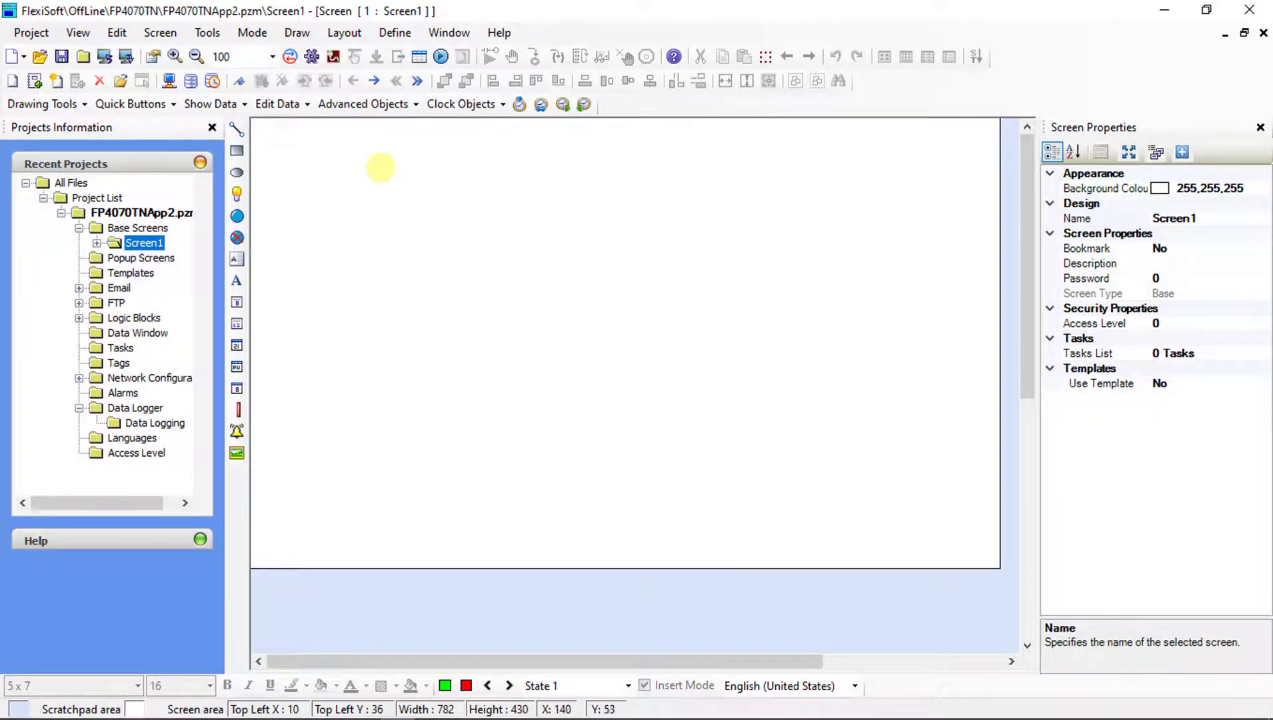
pyautogui.click(366, 104)
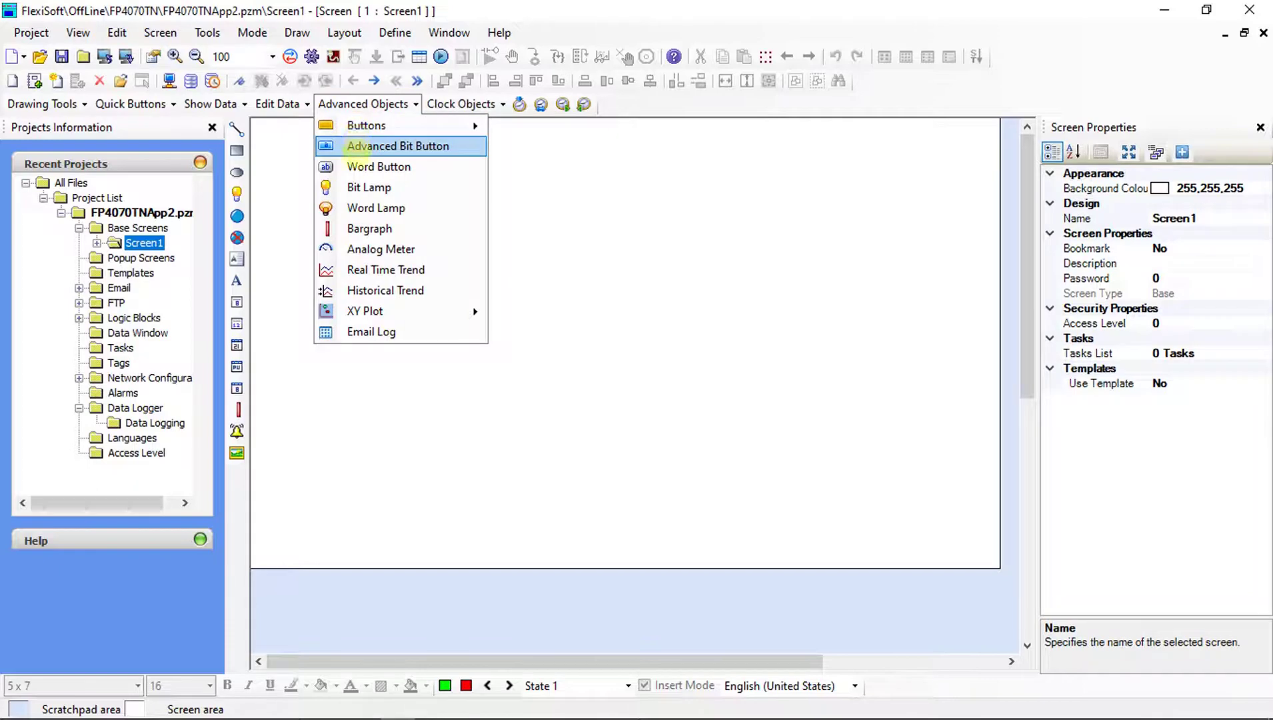
pyautogui.click(359, 146)
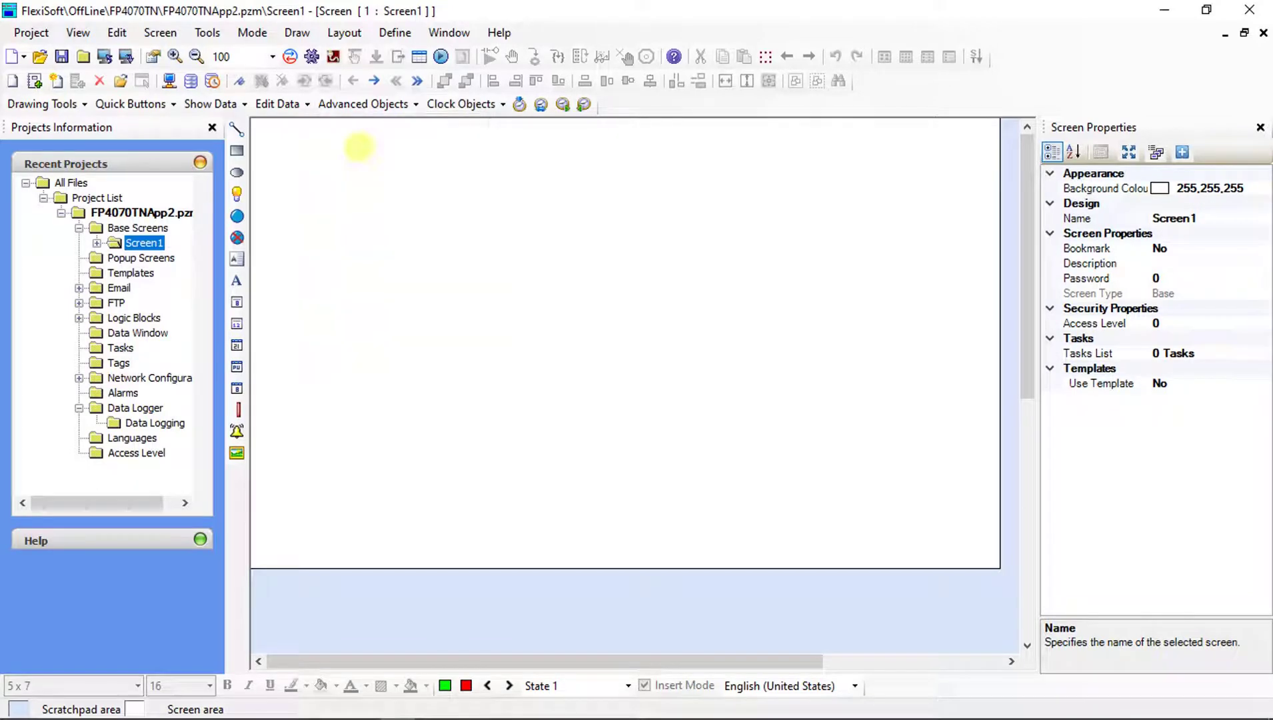
pyautogui.moveTo(358, 148)
pyautogui.mouseDown()
pyautogui.moveTo(376, 176)
pyautogui.moveTo(470, 224)
pyautogui.moveTo(460, 209)
pyautogui.mouseUp()
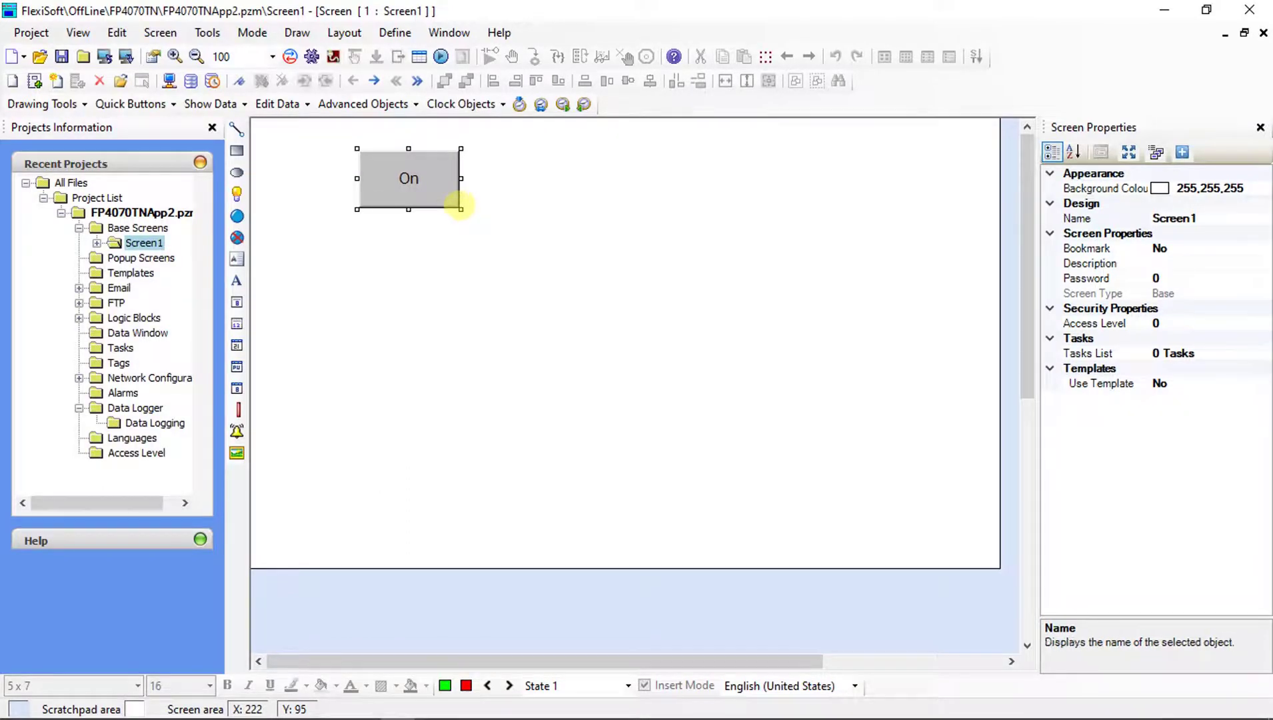
pyautogui.click(455, 199)
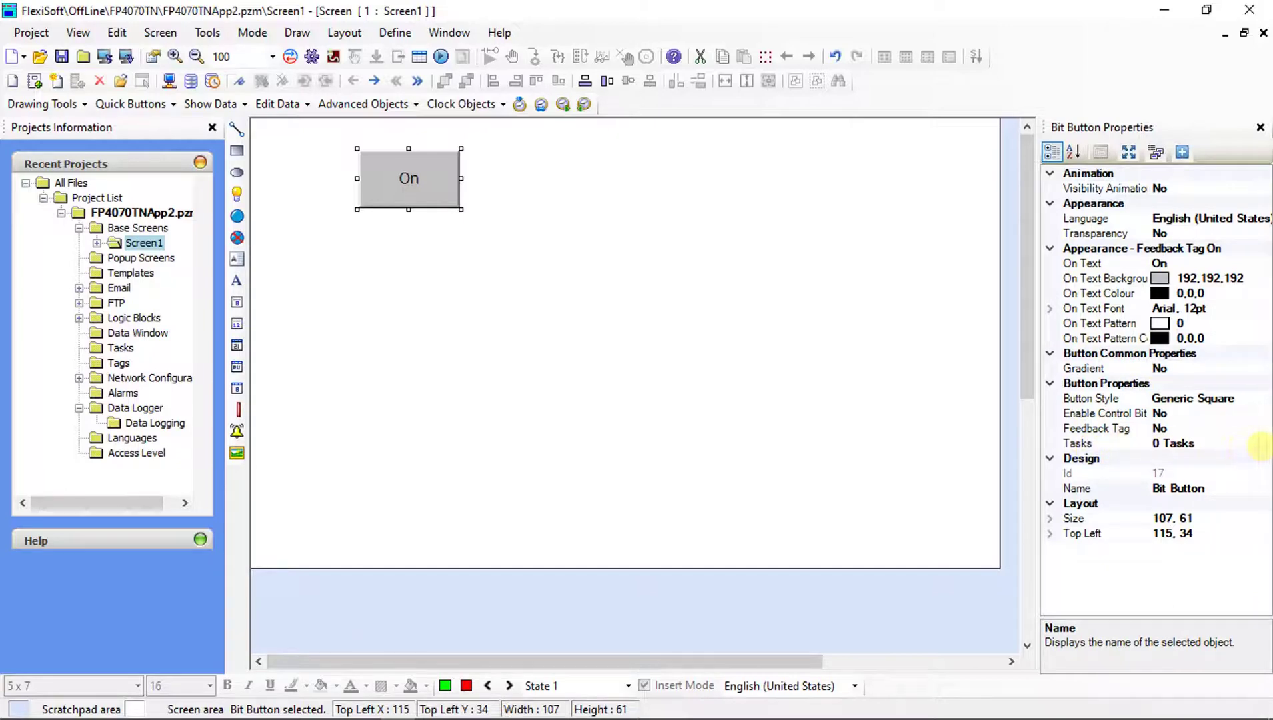
# Add the Safely Remove USB Stick task to the button's press tasks
pyautogui.click(1260, 444)
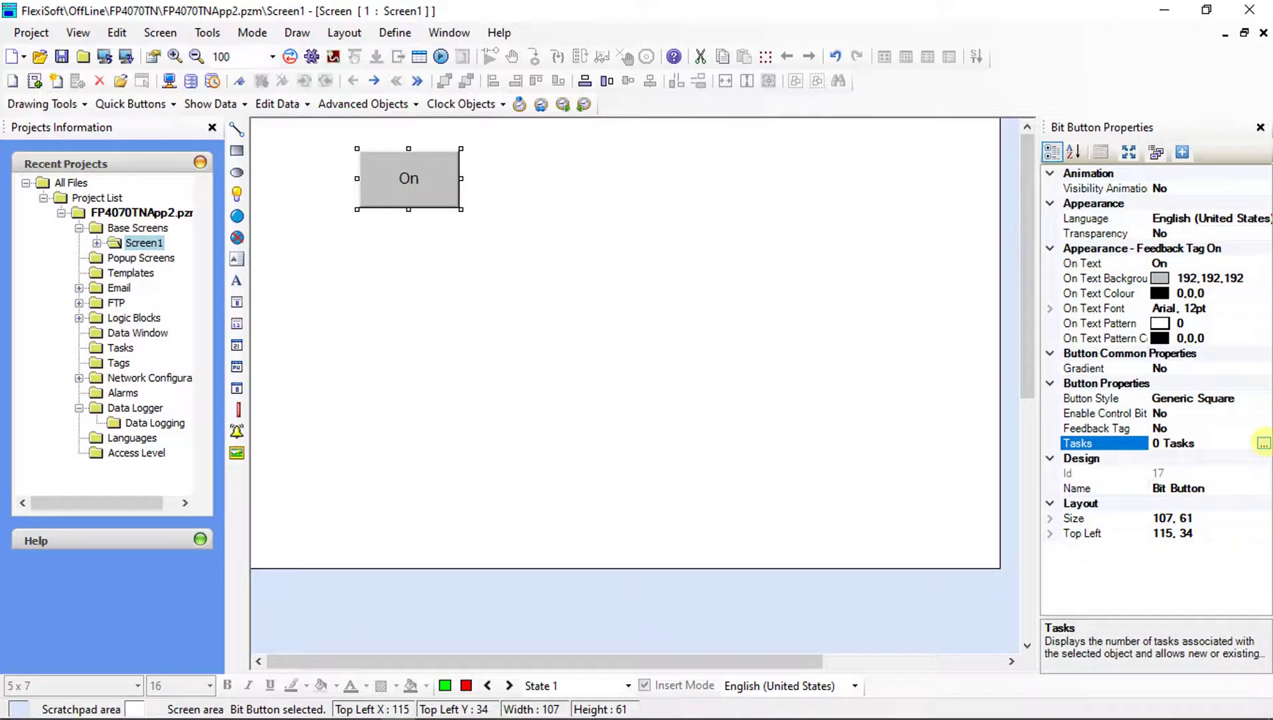
pyautogui.click(1263, 444)
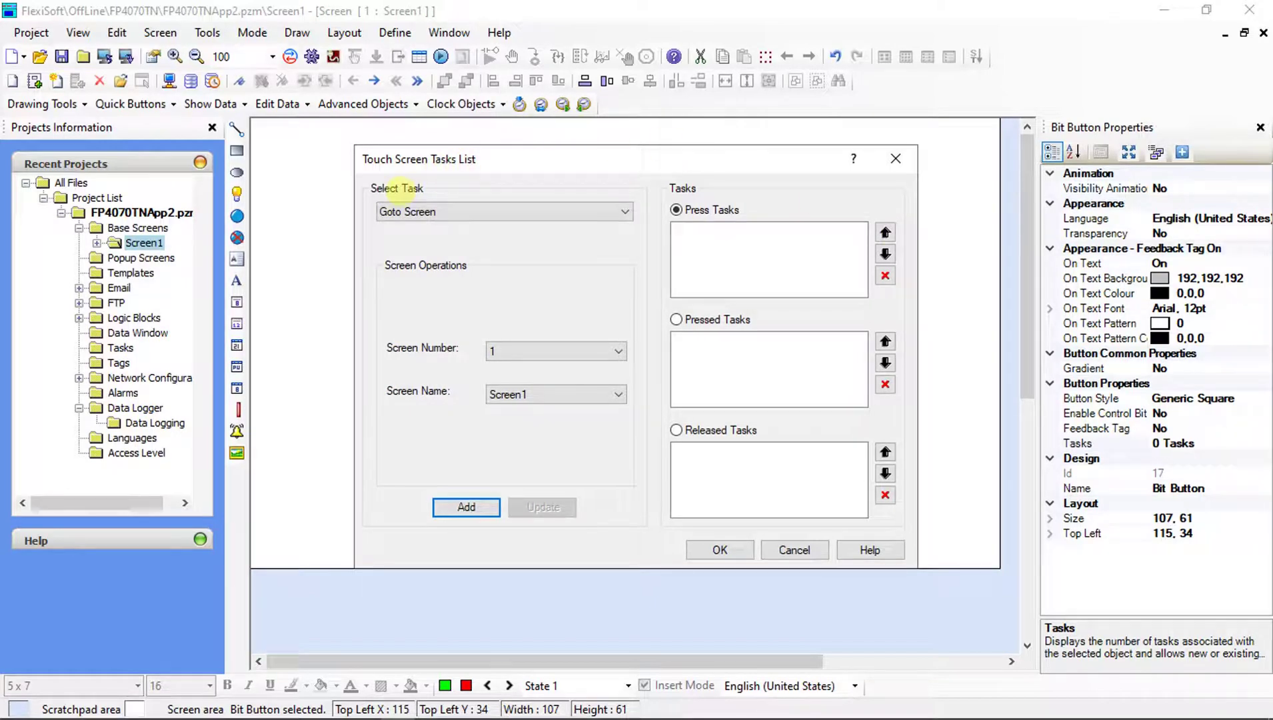
pyautogui.click(415, 211)
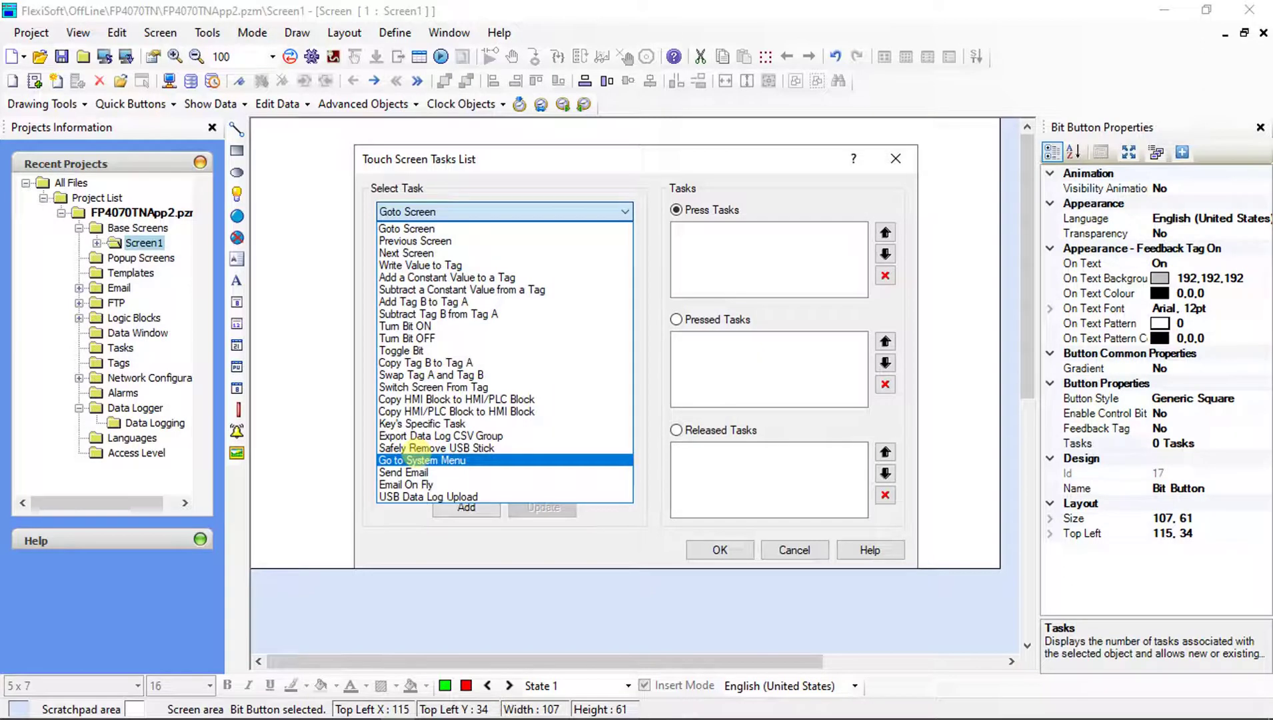
pyautogui.click(416, 448)
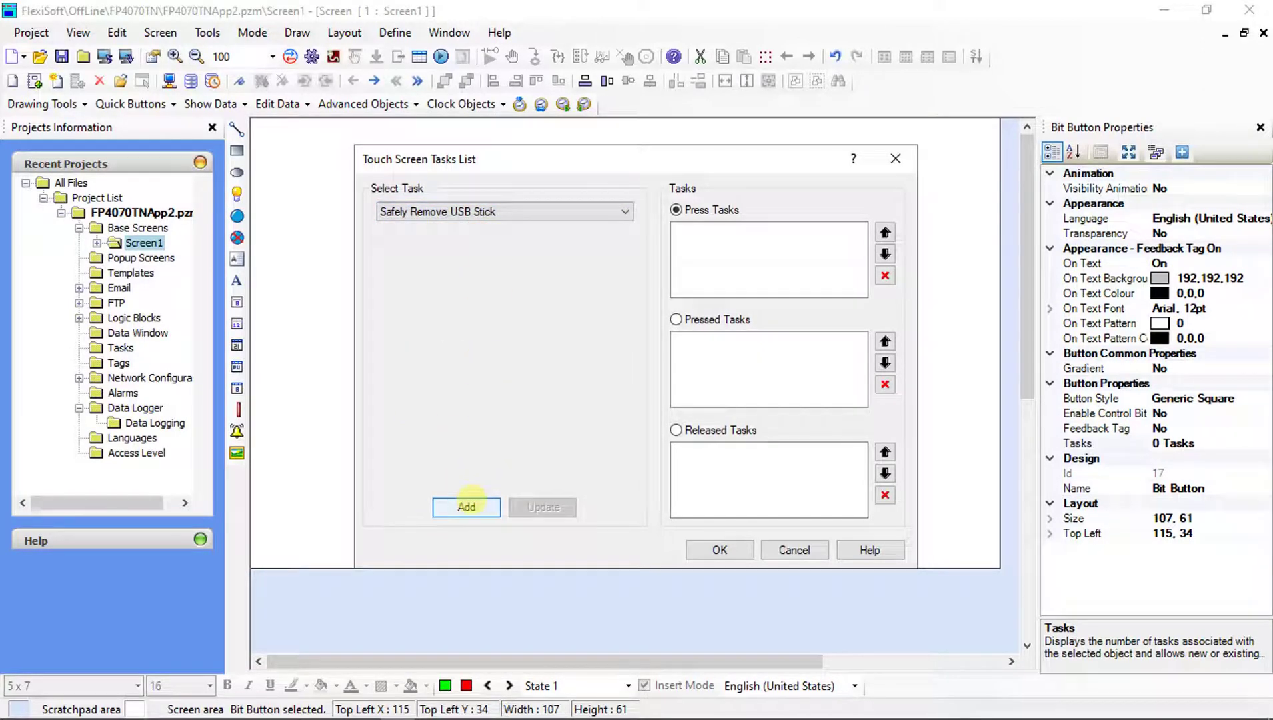
pyautogui.click(467, 503)
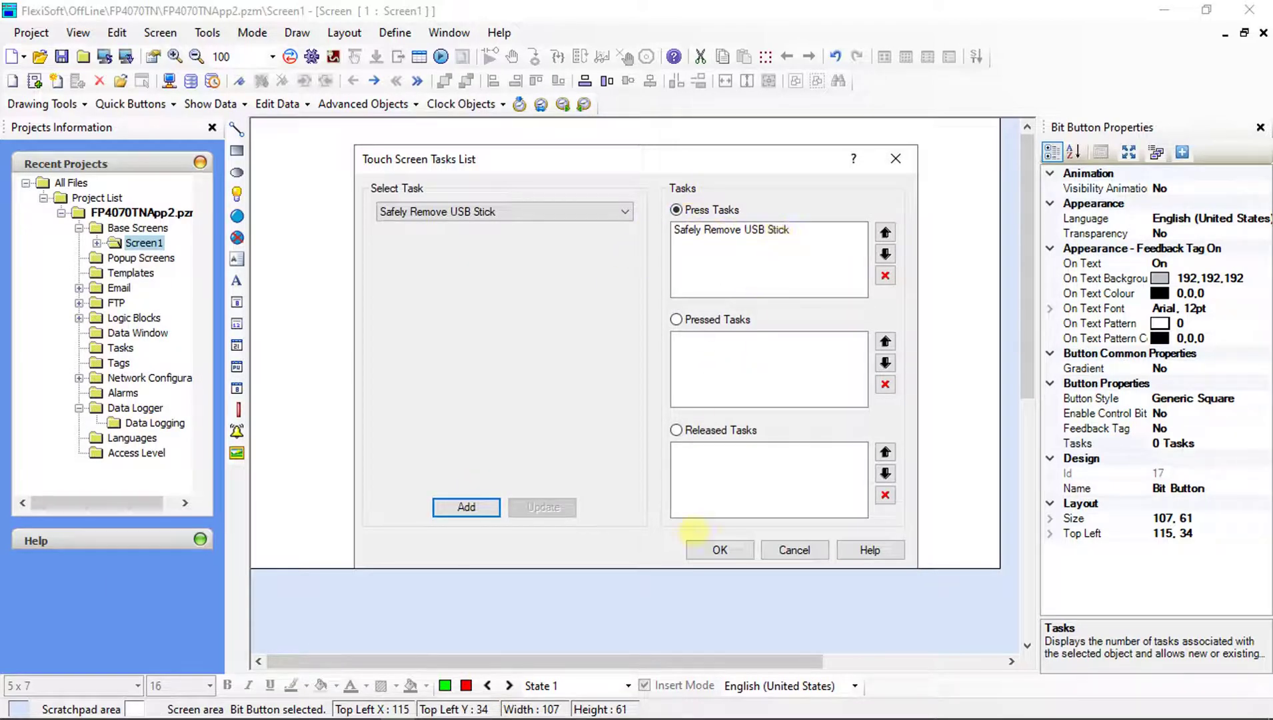
pyautogui.click(707, 550)
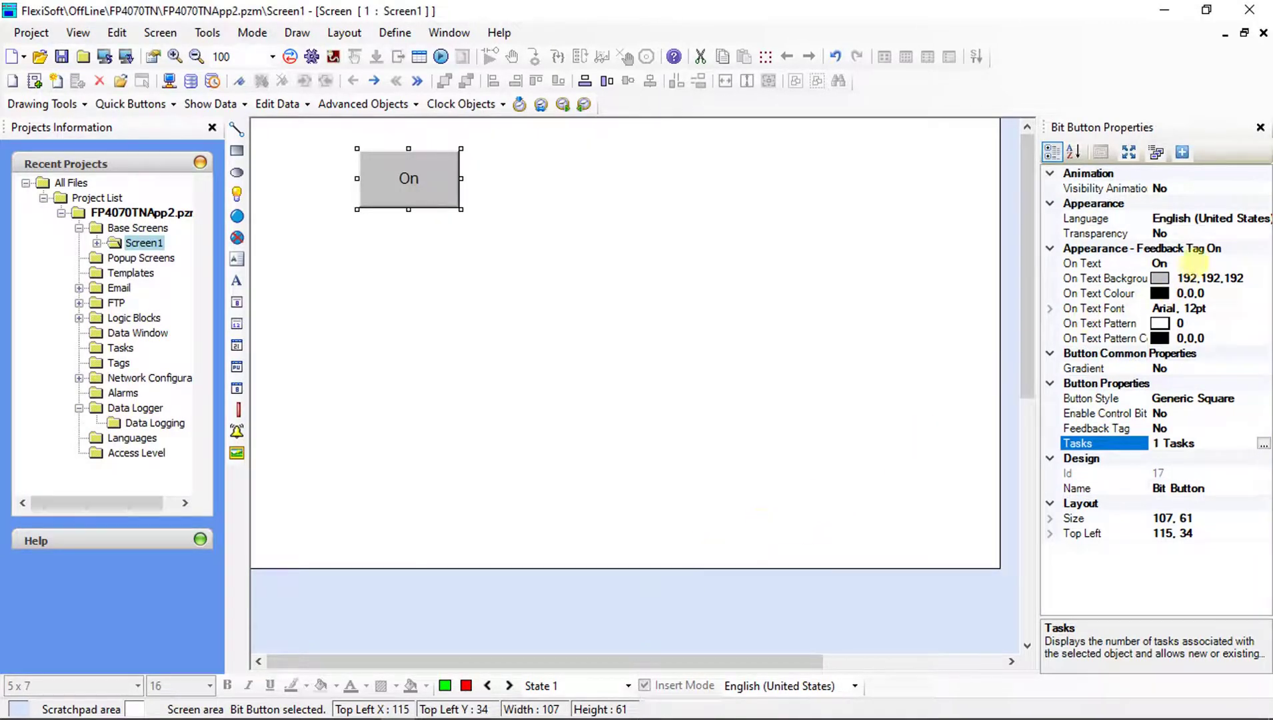
# Set the button's On text to 'safely removed USB' and widen it to fit
pyautogui.click(1194, 261)
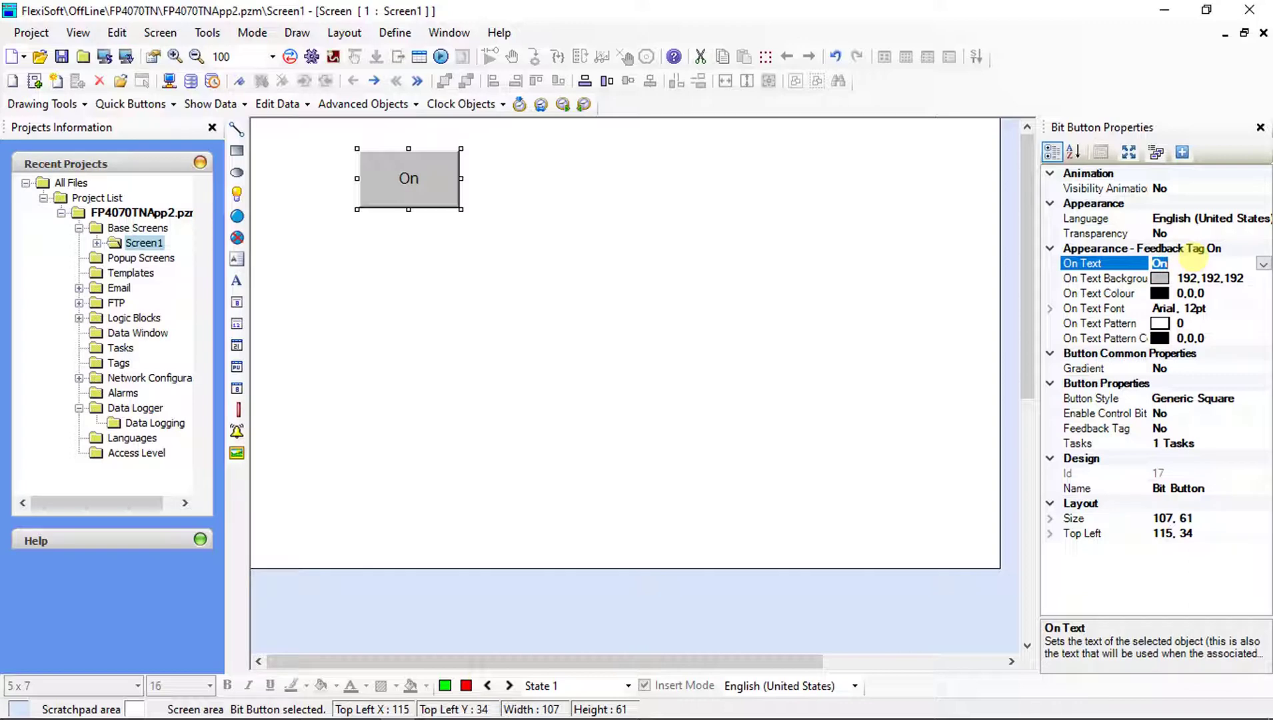
pyautogui.write('safe')
pyautogui.write('ly ')
pyautogui.write('rem')
pyautogui.write('oved ')
pyautogui.write('USB')
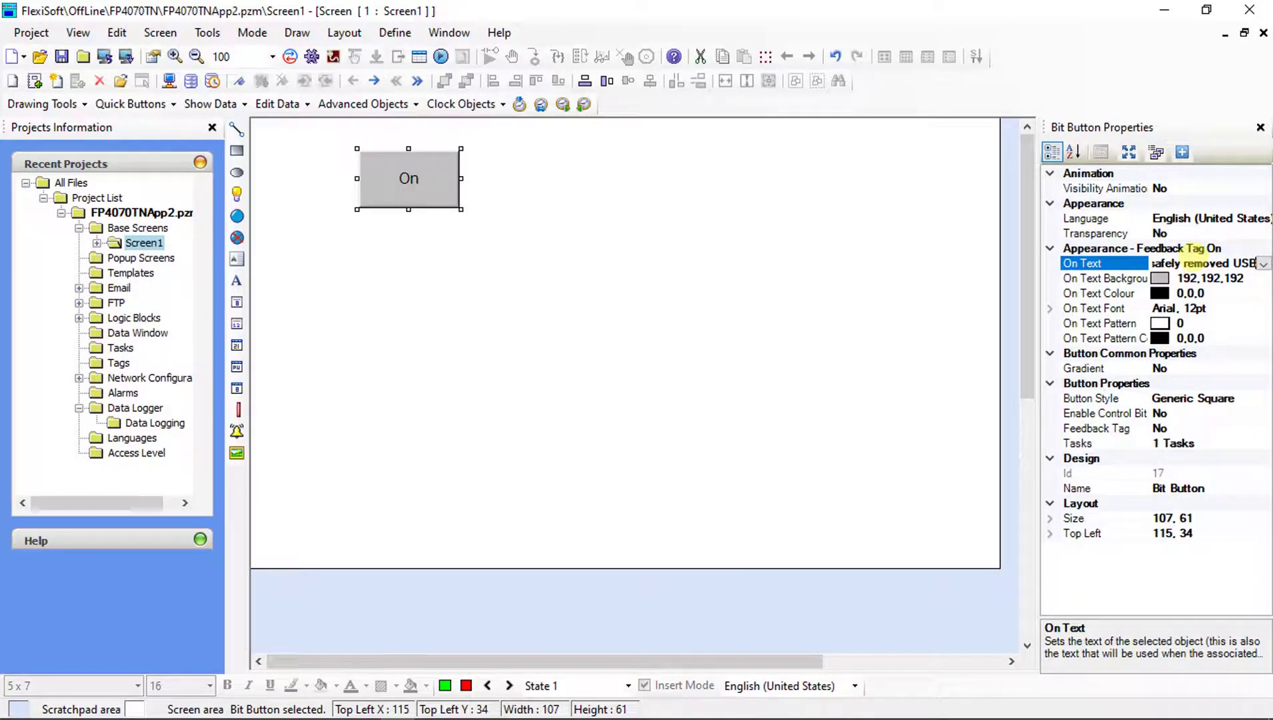
pyautogui.press('Return')
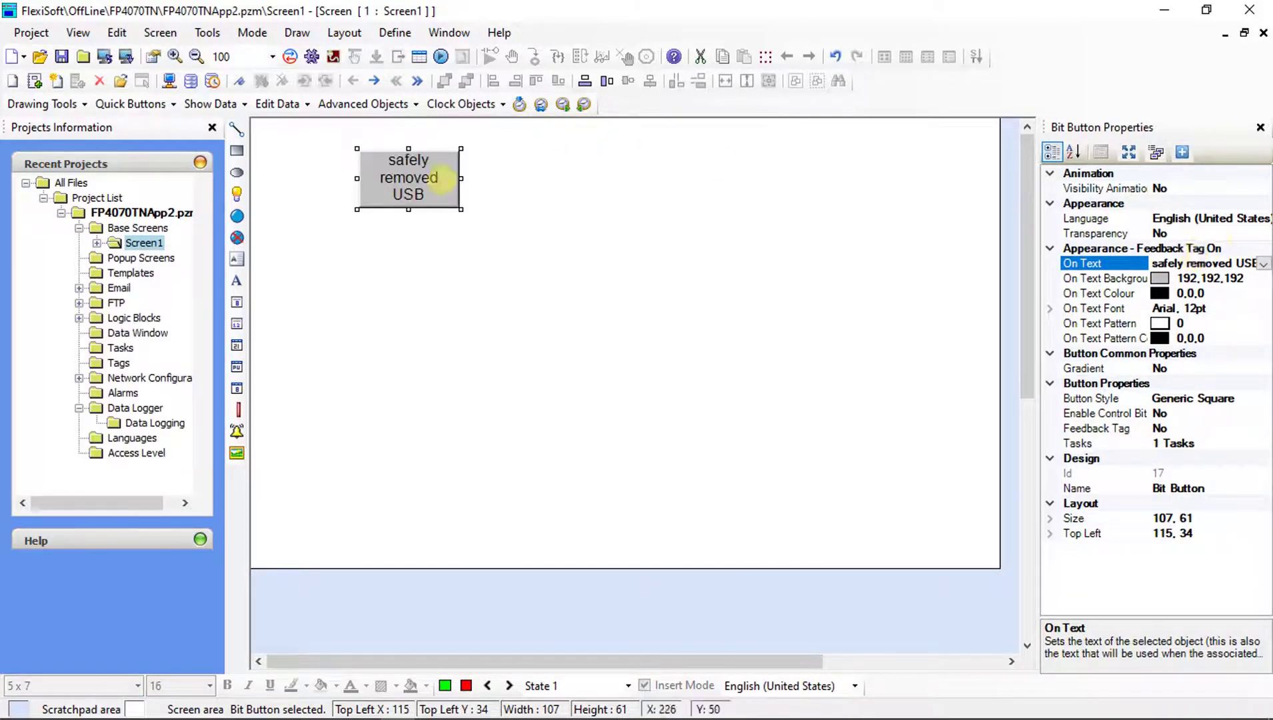
pyautogui.moveTo(452, 208); pyautogui.dragTo(469, 208)
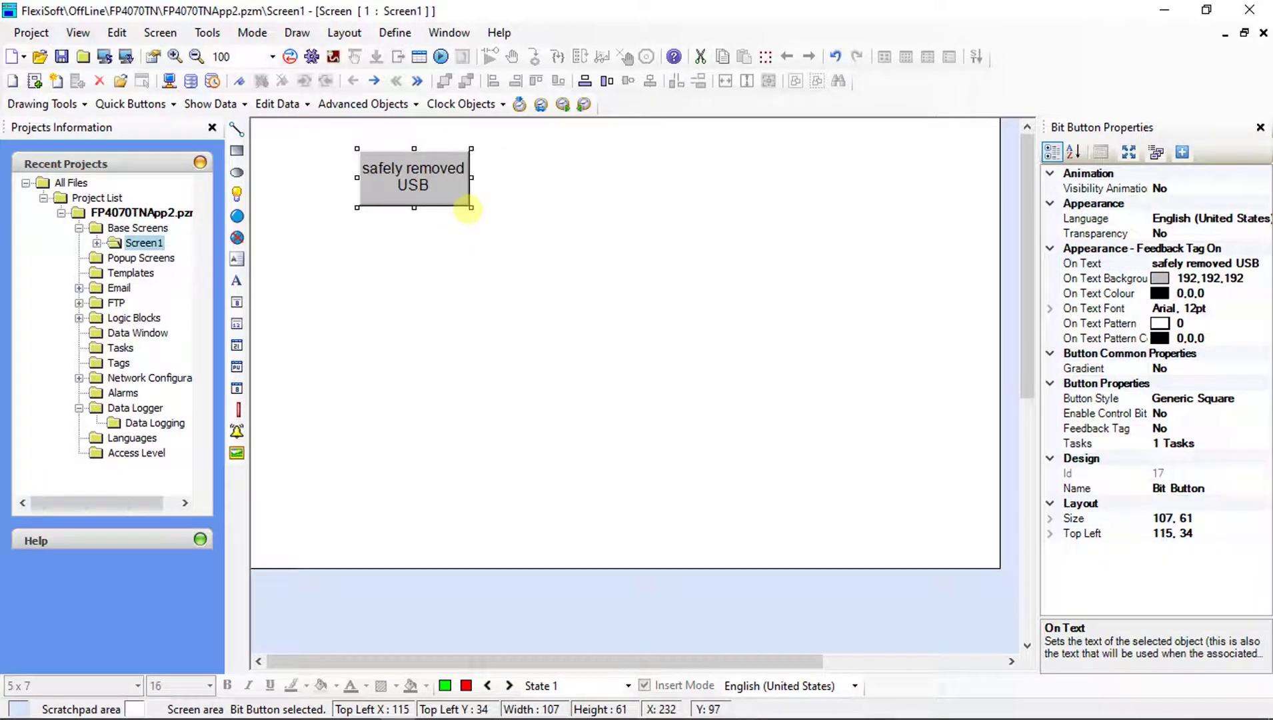
pyautogui.click(378, 244)
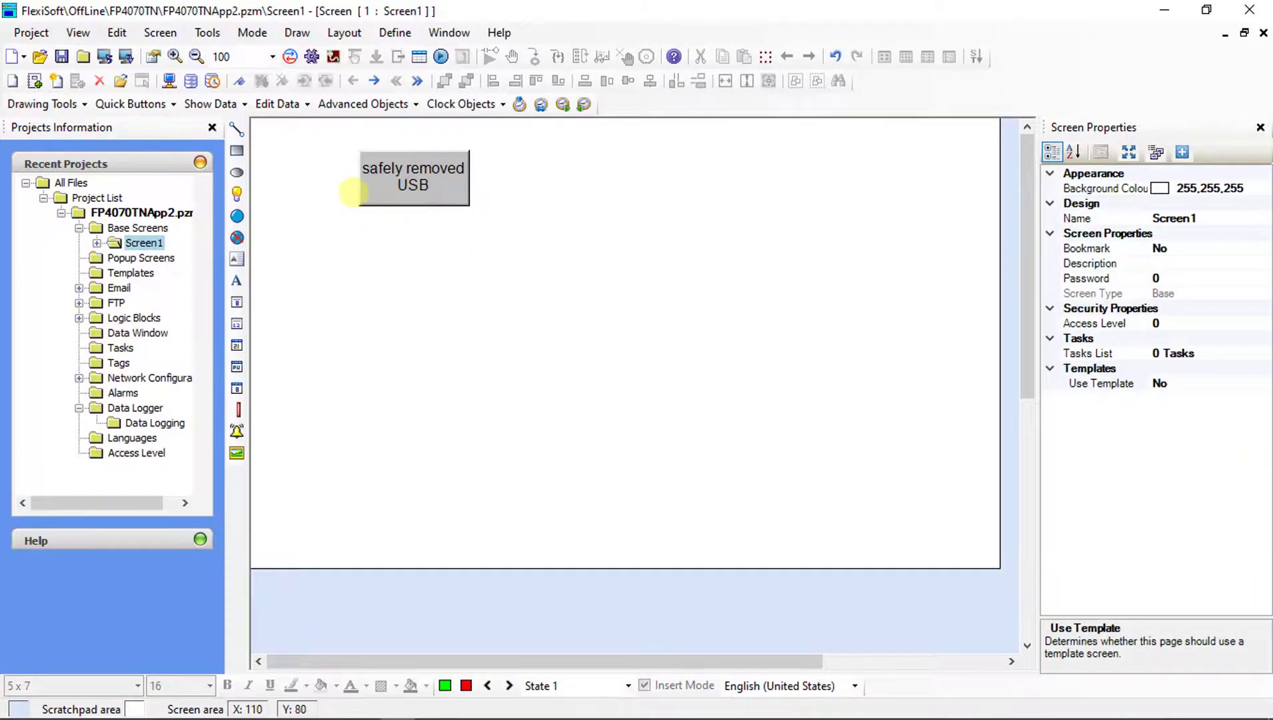
# Draw a bit lamp below the USB button and link it to the USB_Status tag
pyautogui.click(363, 104)
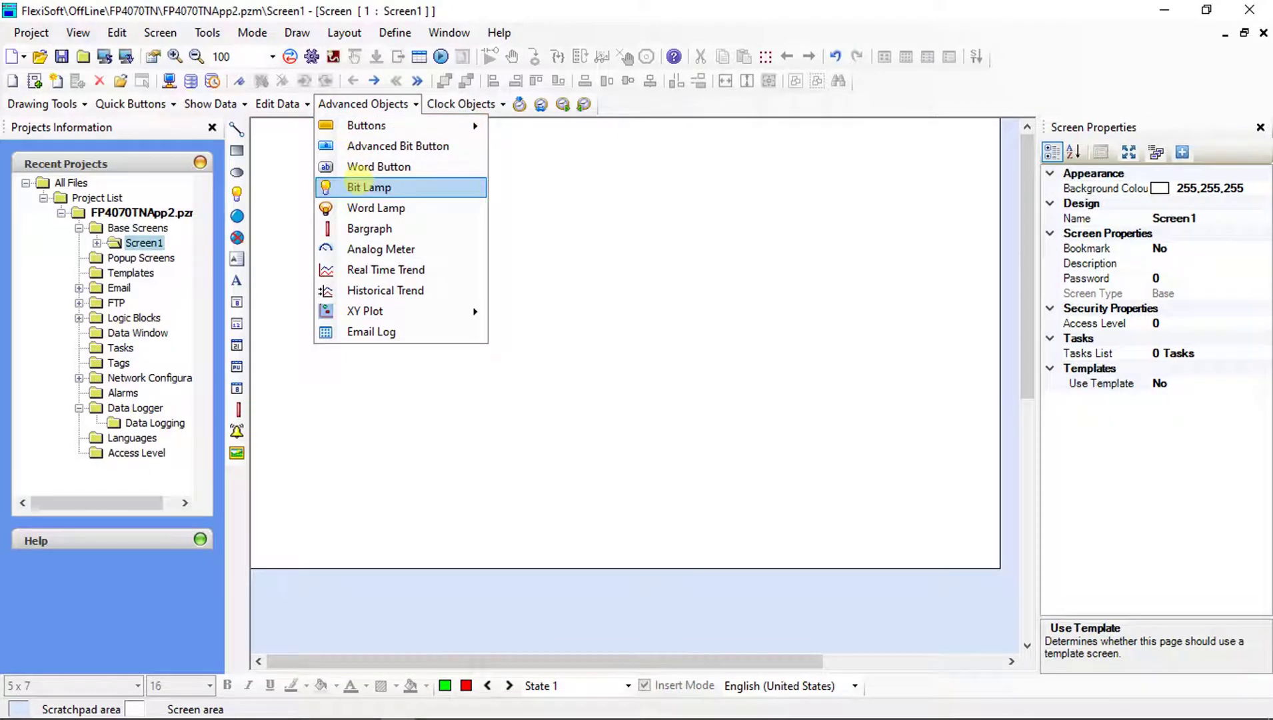
pyautogui.click(360, 187)
pyautogui.moveTo(363, 227); pyautogui.dragTo(443, 261)
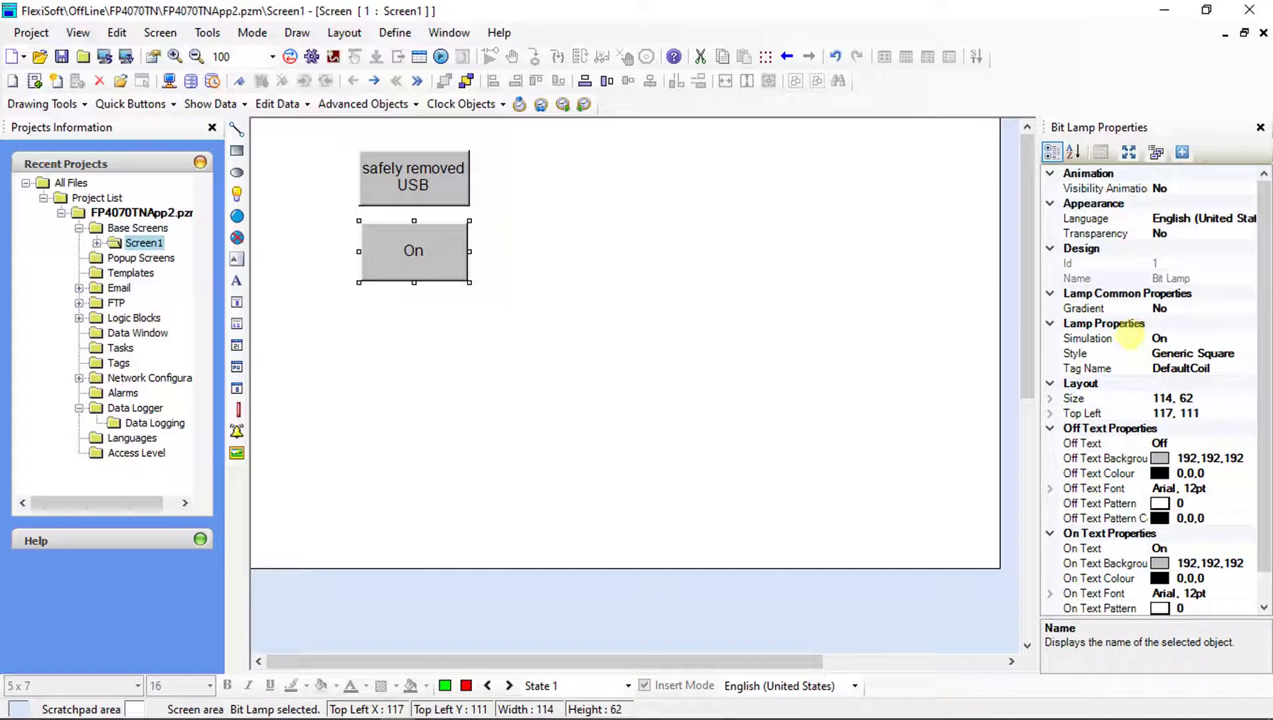
pyautogui.click(1234, 370)
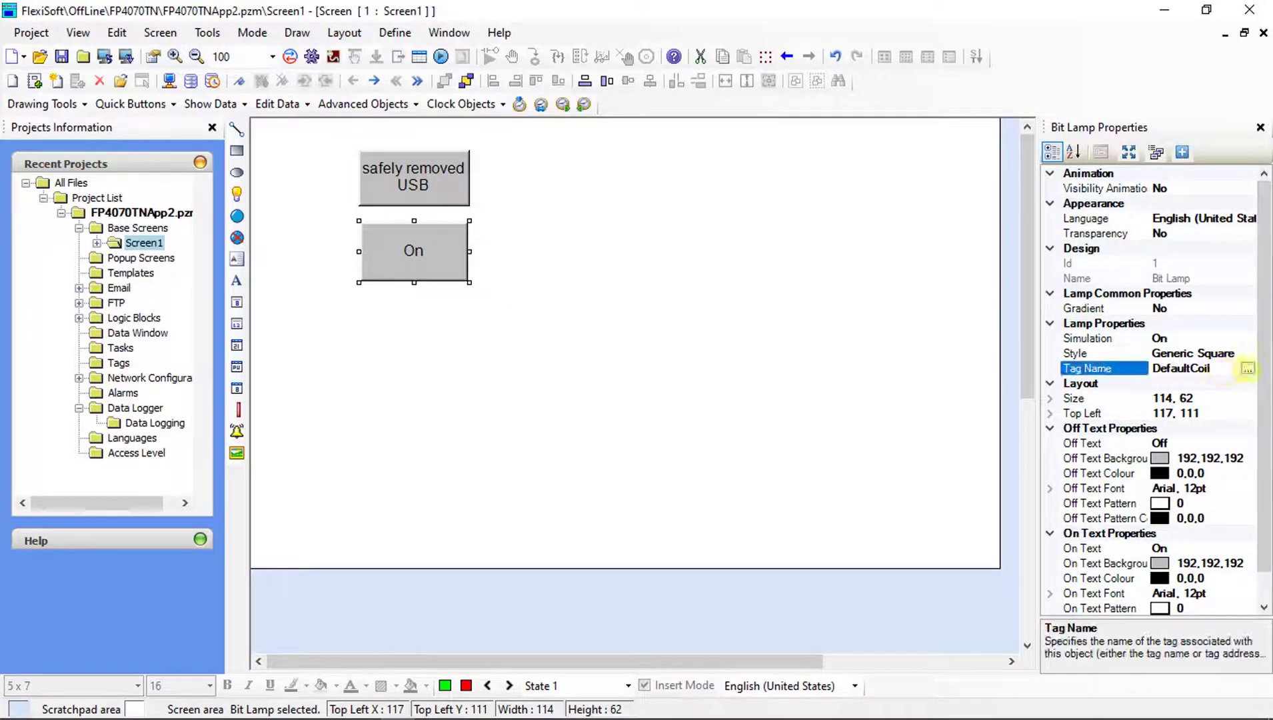
pyautogui.click(1248, 369)
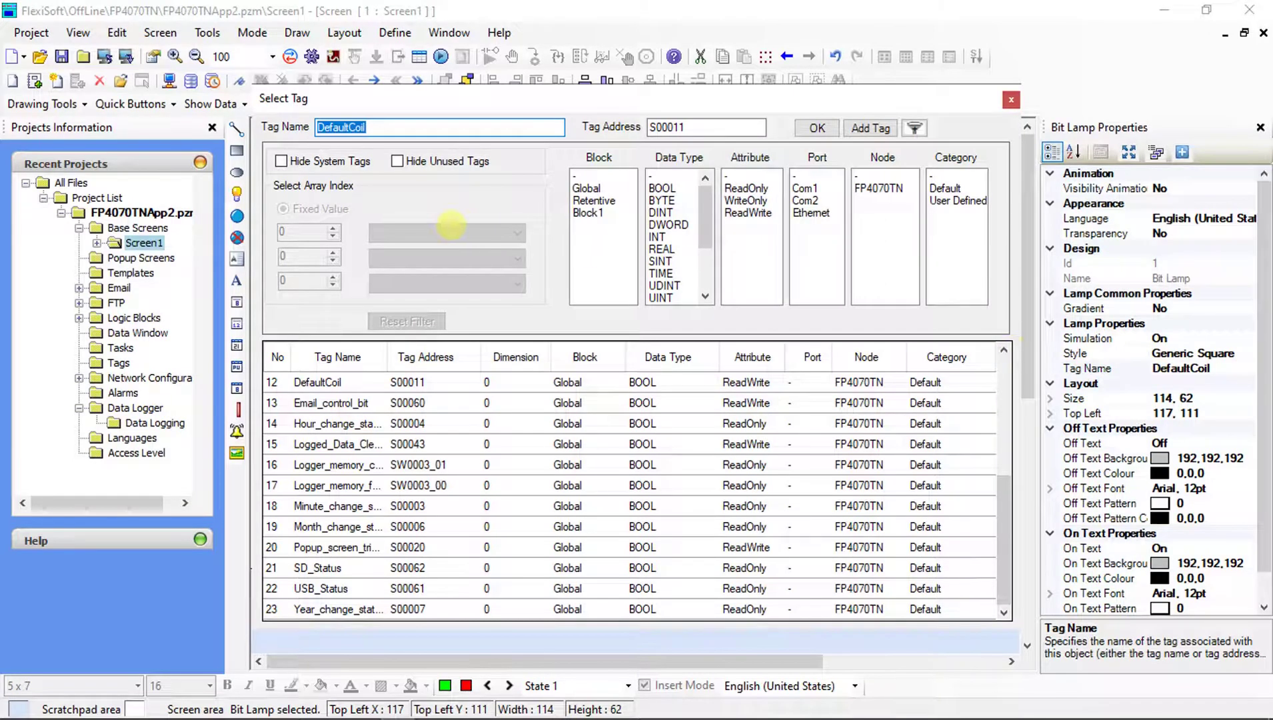
pyautogui.write('US')
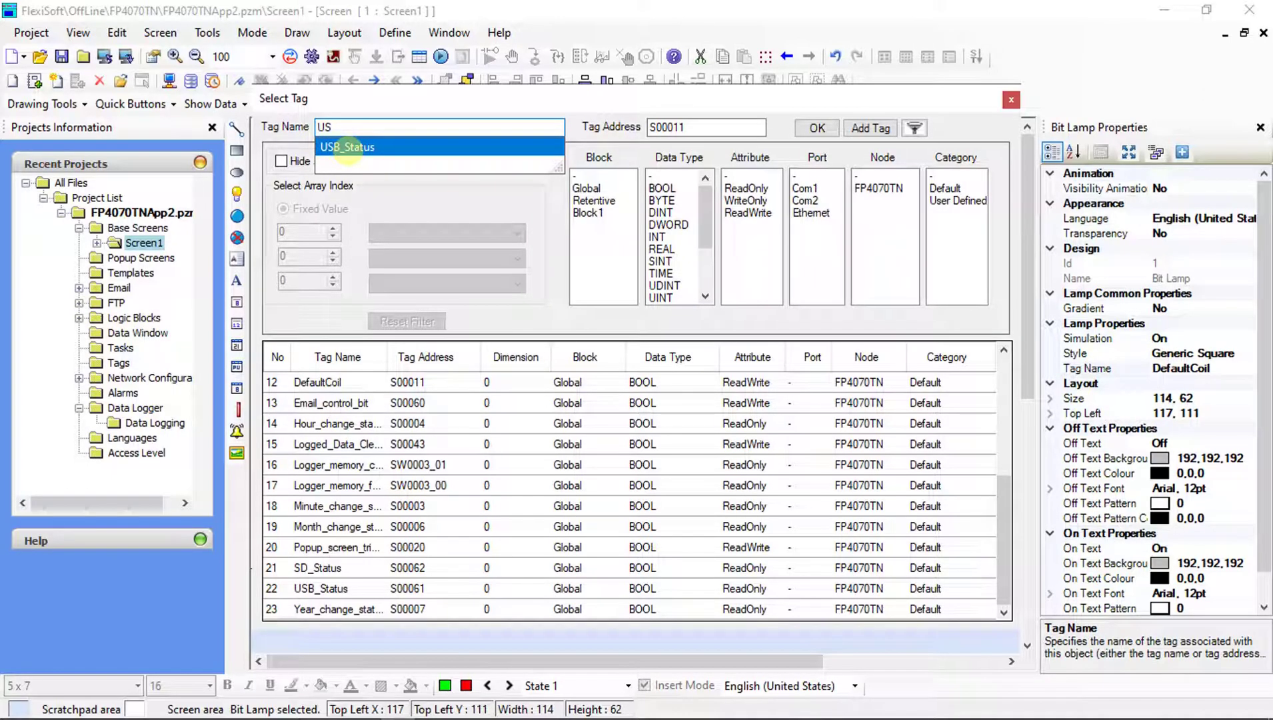
pyautogui.click(346, 147)
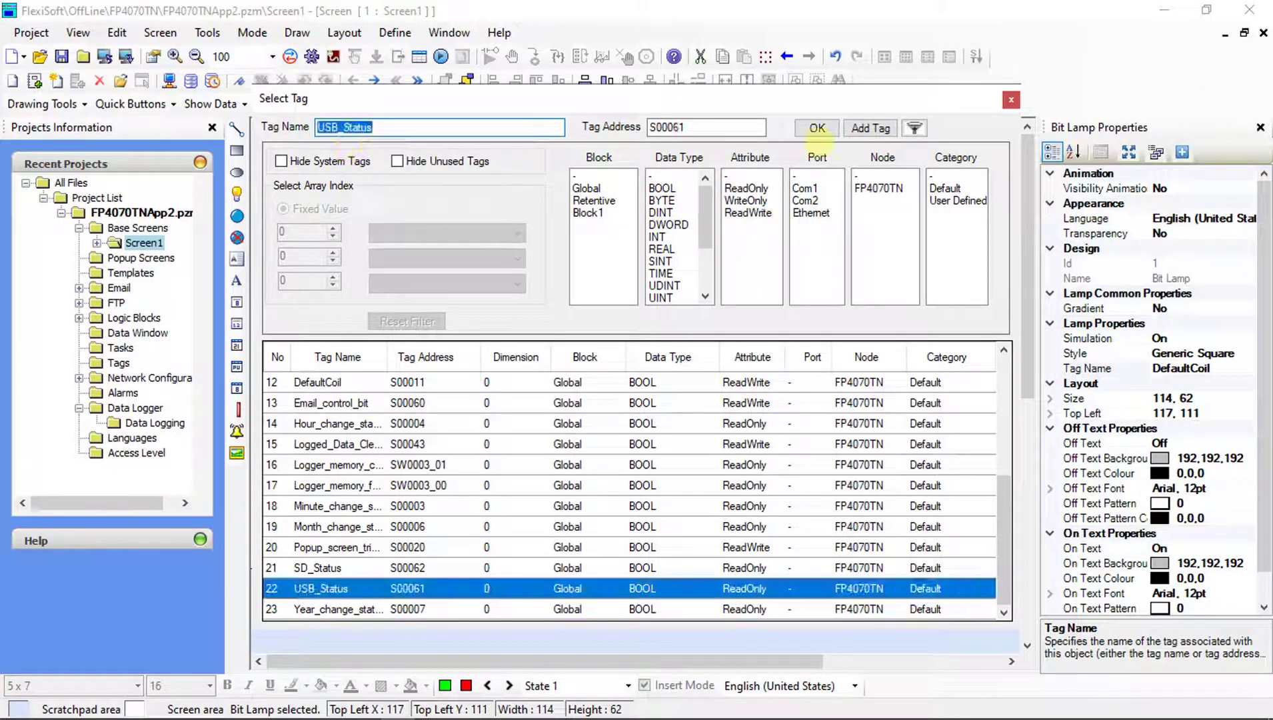
pyautogui.click(817, 127)
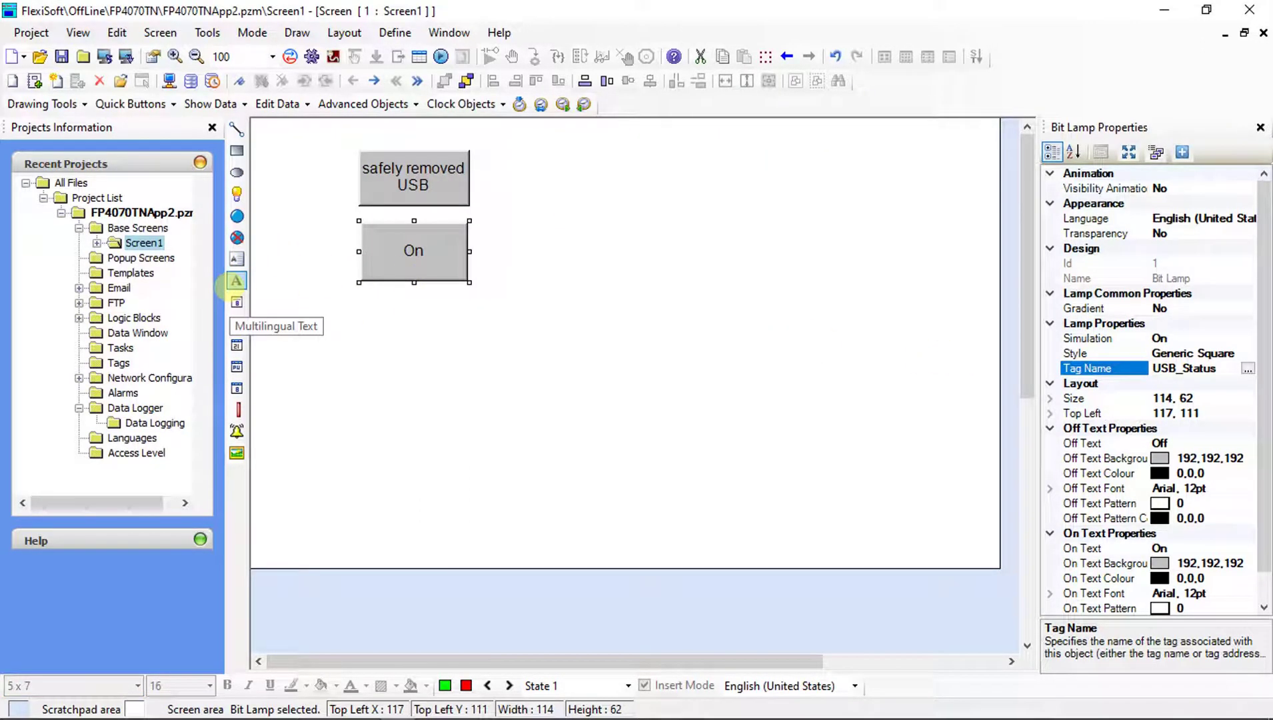
# Draw a text label left of the lamp reading USB Status
pyautogui.click(236, 281)
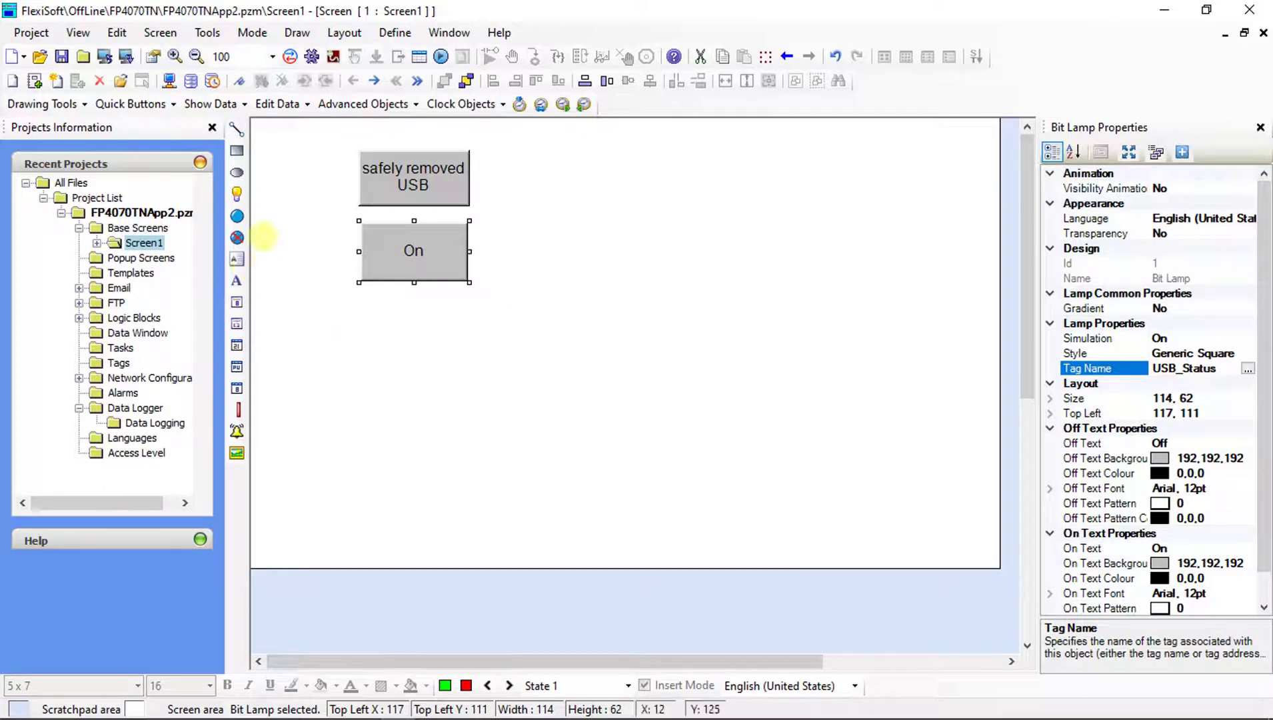
pyautogui.moveTo(260, 233); pyautogui.dragTo(354, 288)
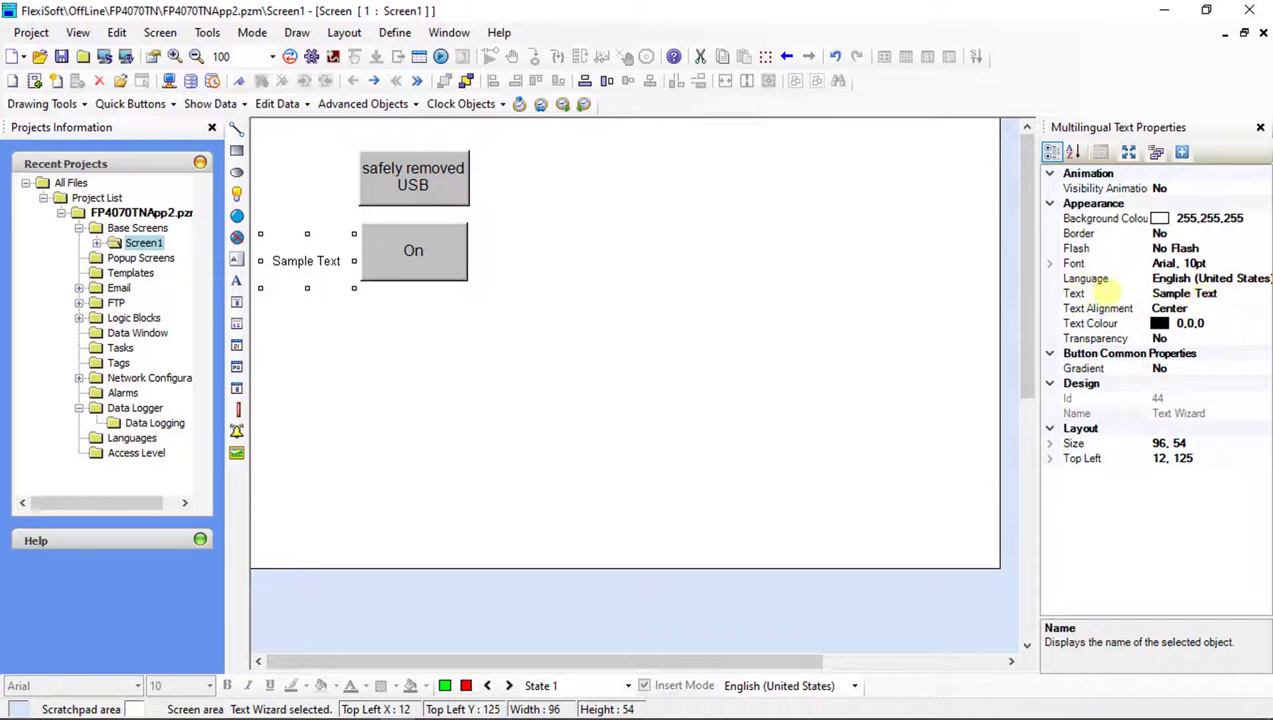
pyautogui.click(1239, 293)
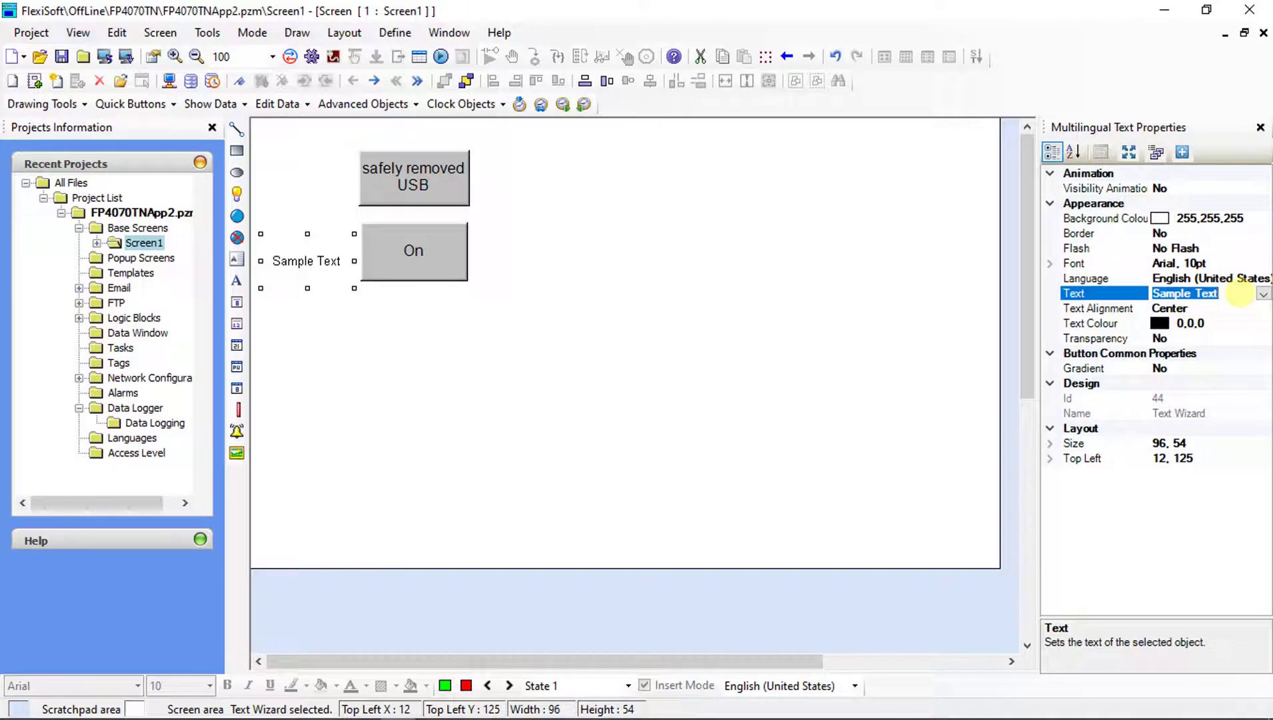
pyautogui.write('USB Status')
pyautogui.press('Return')
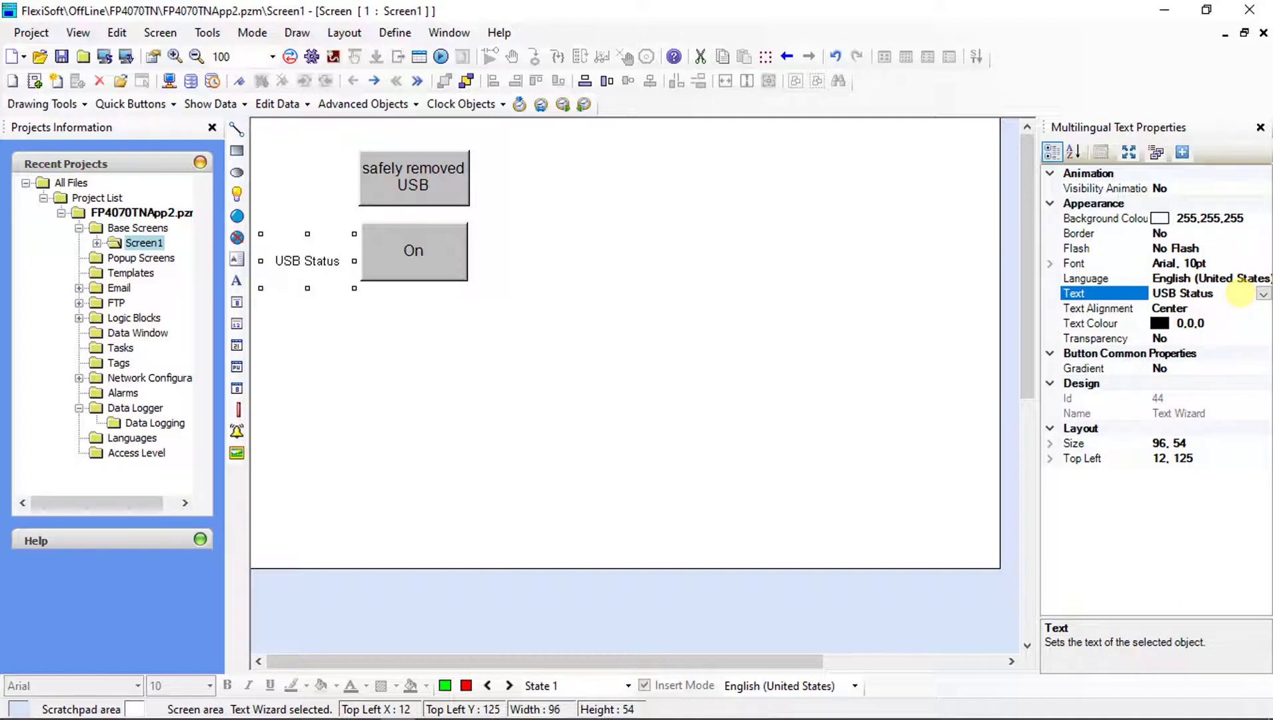
# Format the label in bold Arial 12 pt and nudge it up slightly
pyautogui.click(1253, 264)
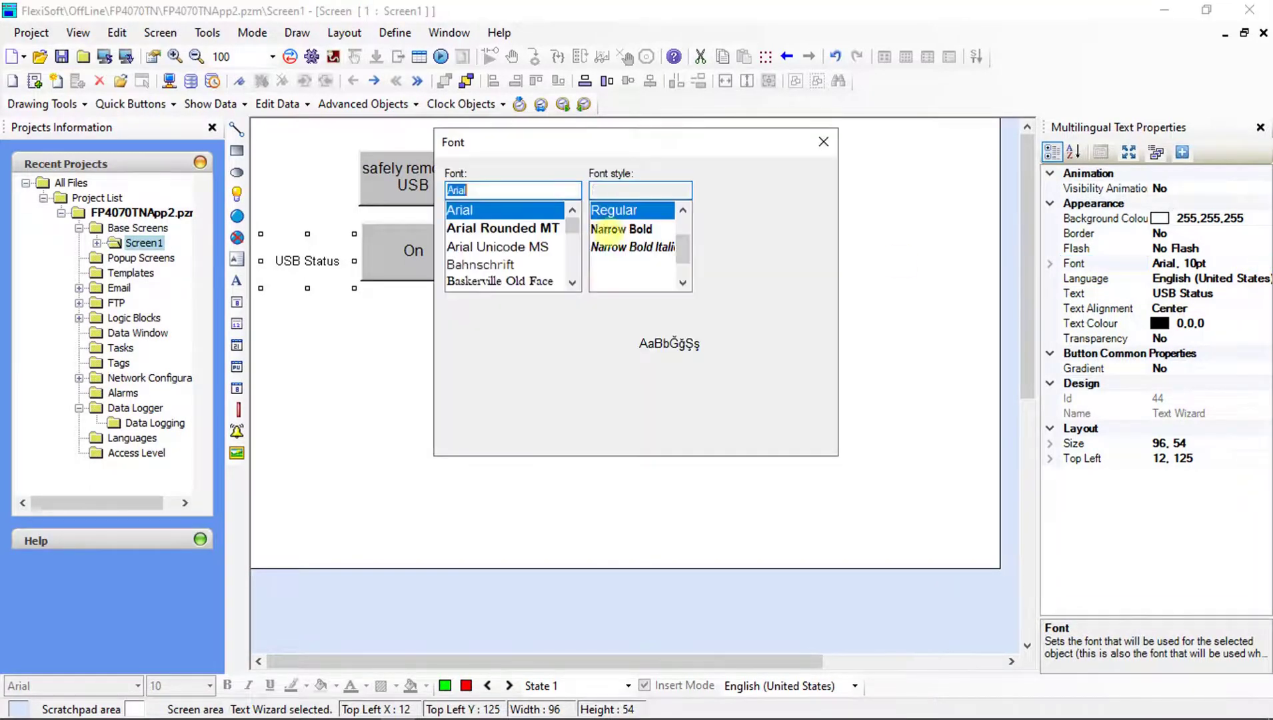
pyautogui.click(660, 263)
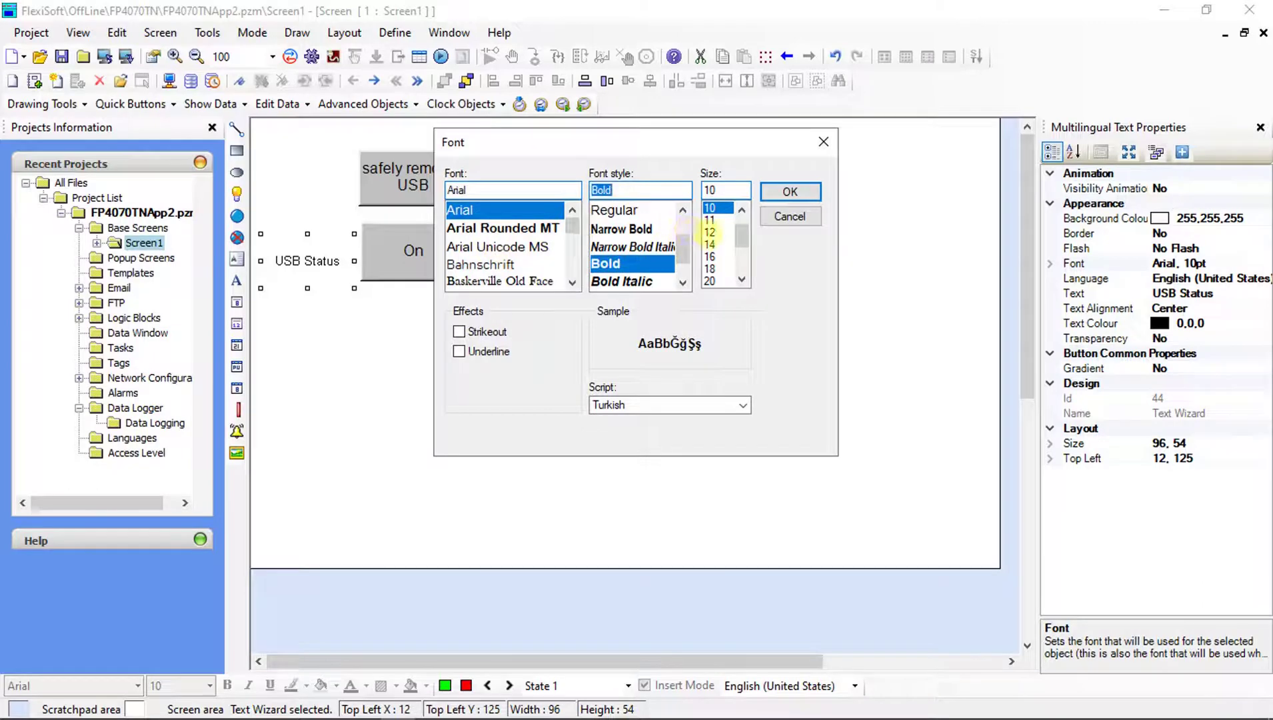
pyautogui.click(709, 232)
pyautogui.click(790, 192)
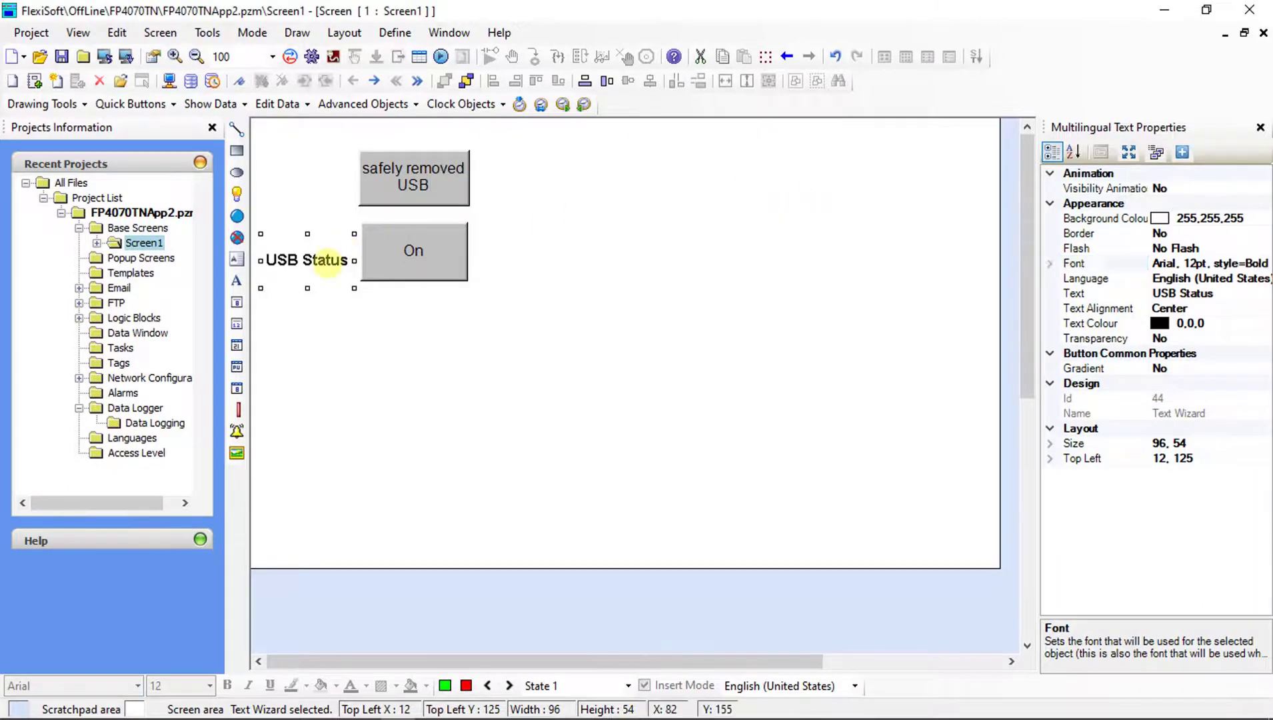
pyautogui.moveTo(339, 243); pyautogui.dragTo(340, 240)
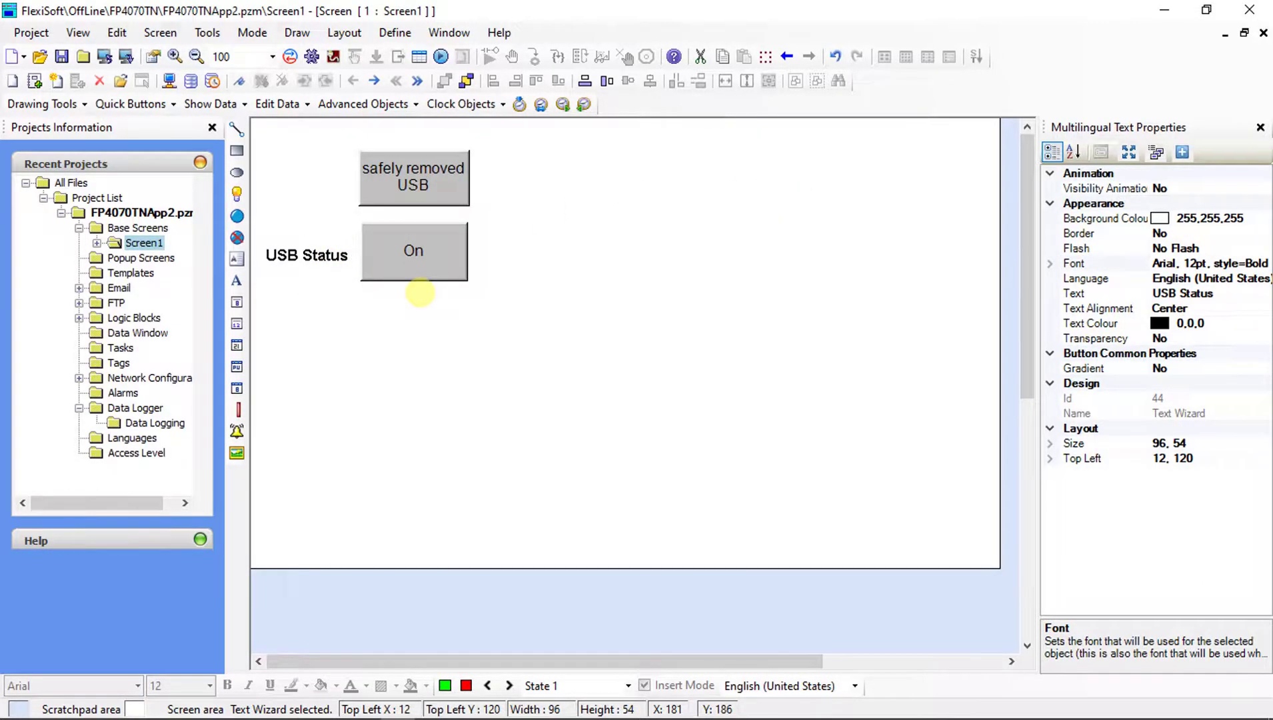
pyautogui.click(363, 103)
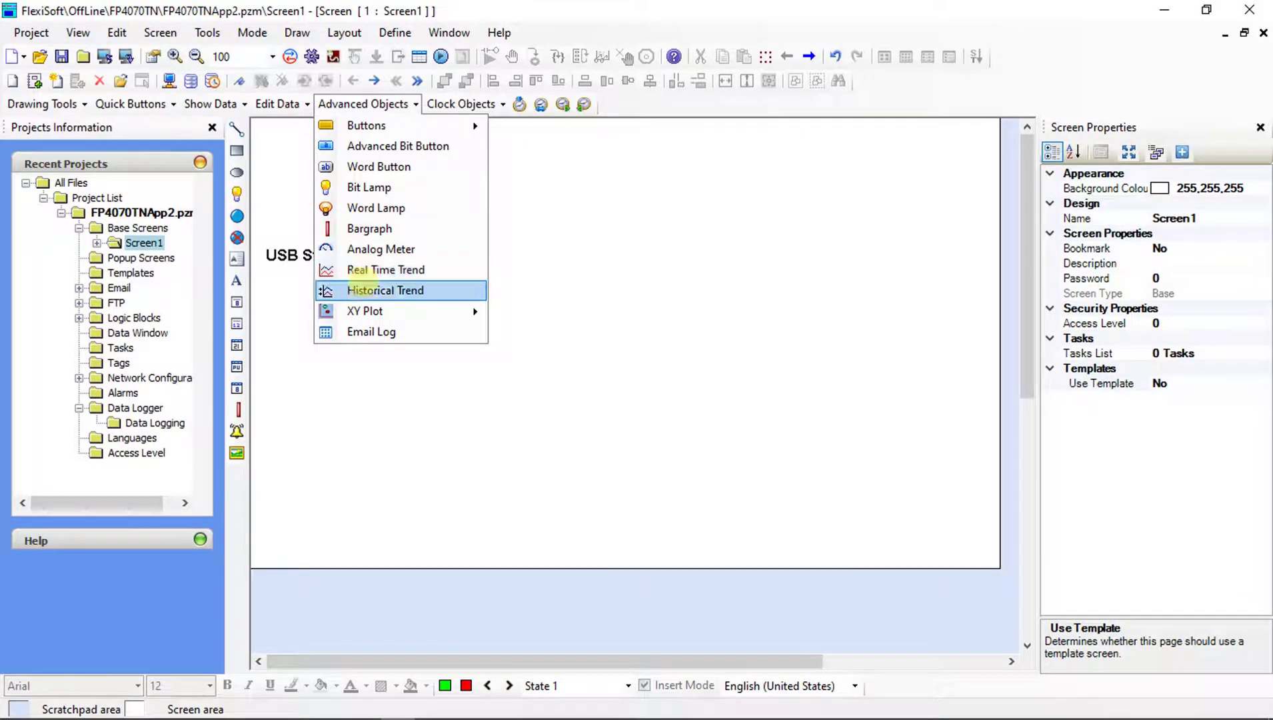
# Draw a historical trend across the screen's right side and switch its style to Tabular
pyautogui.click(353, 285)
pyautogui.moveTo(494, 135); pyautogui.dragTo(625, 314)
pyautogui.moveTo(816, 418); pyautogui.dragTo(983, 554)
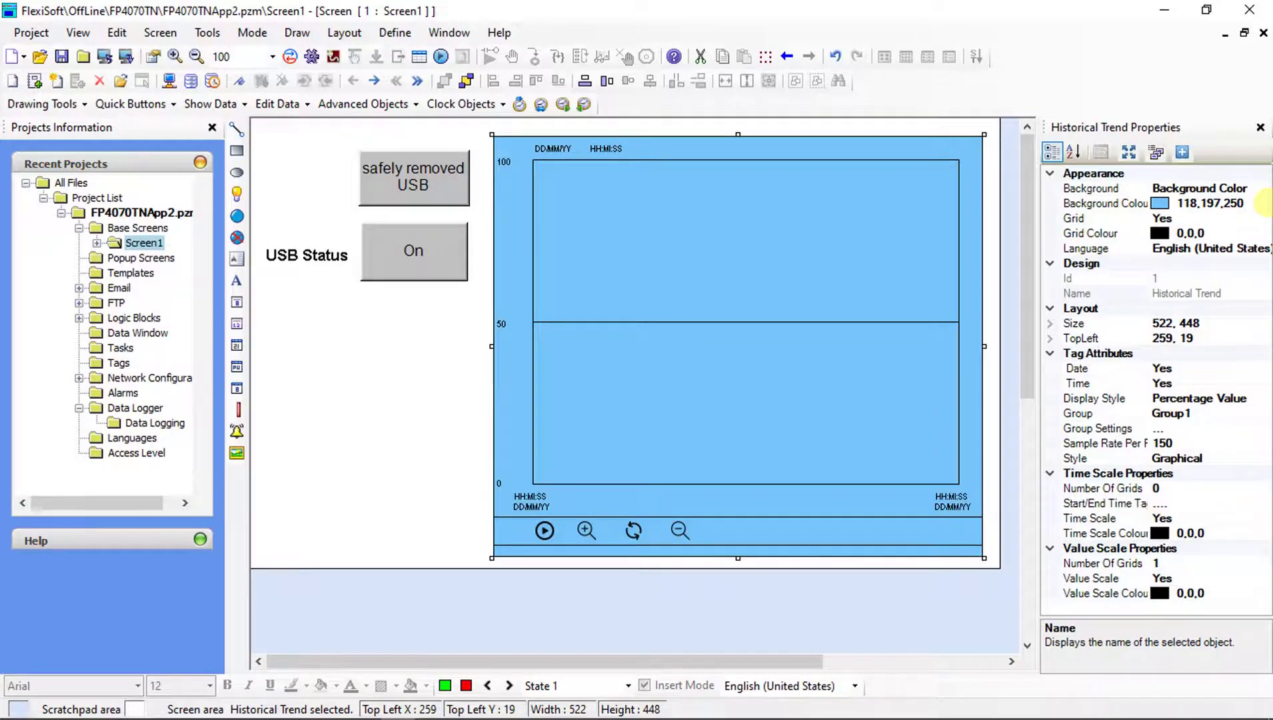
pyautogui.click(1224, 458)
pyautogui.click(1204, 458)
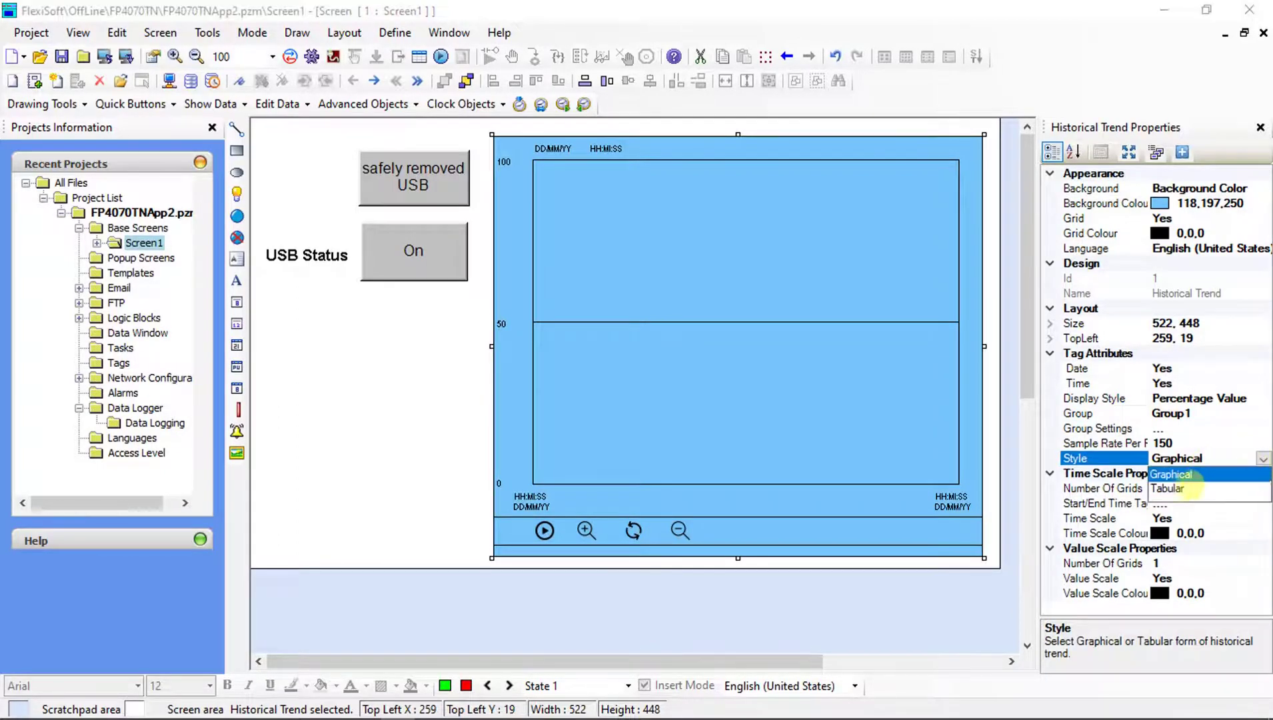
pyautogui.click(1179, 473)
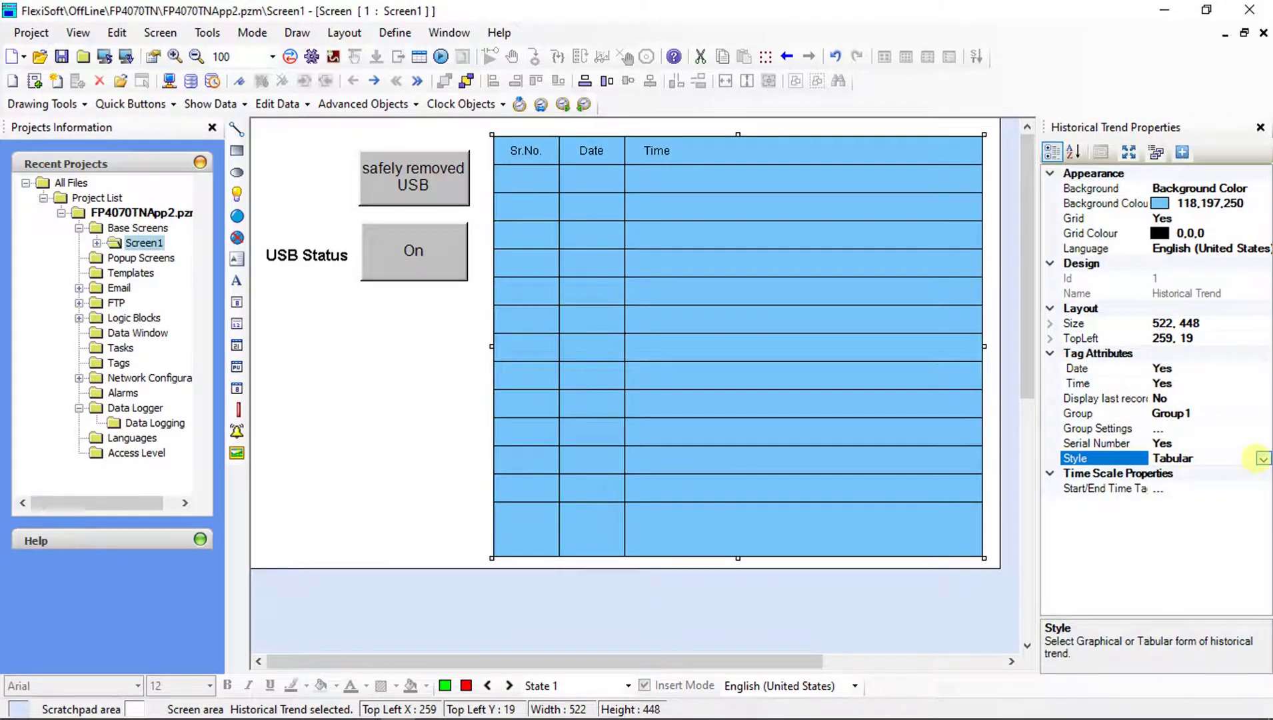
pyautogui.click(1262, 428)
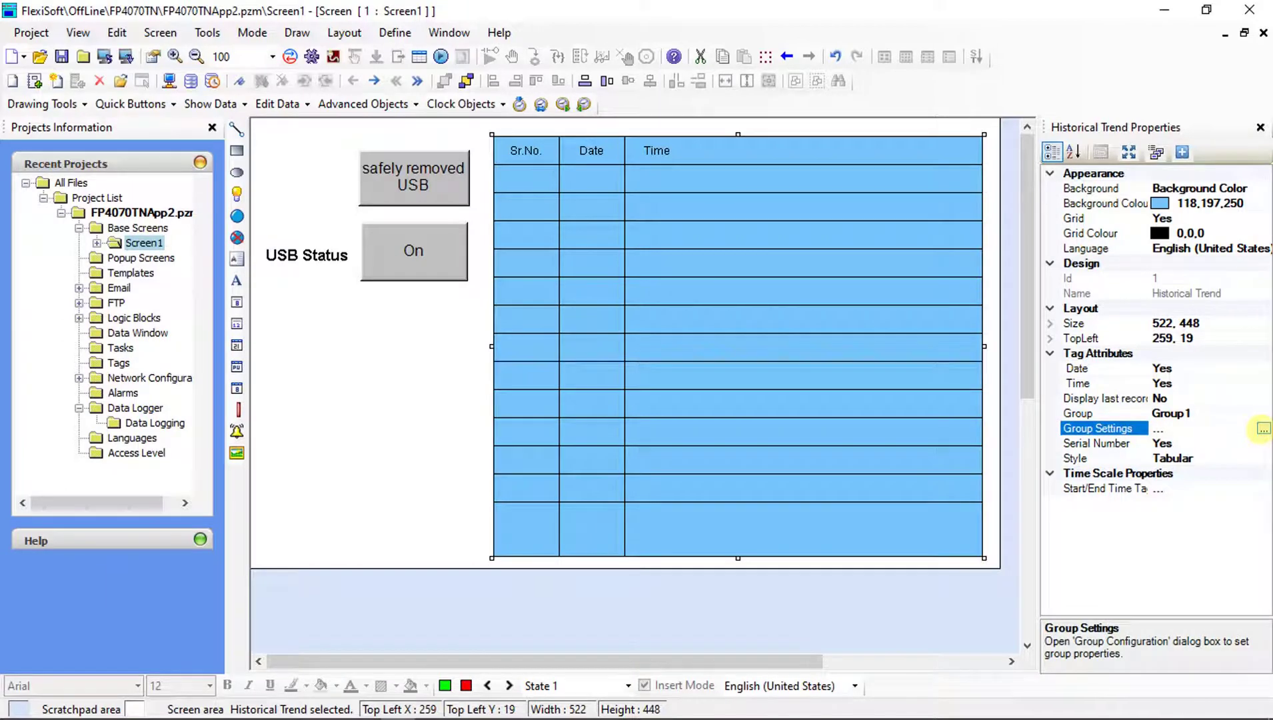
# Tick Display Tag for RTC_hour, RTC_min and RTC_sec, keeping leading zeros and left alignment
pyautogui.click(1263, 428)
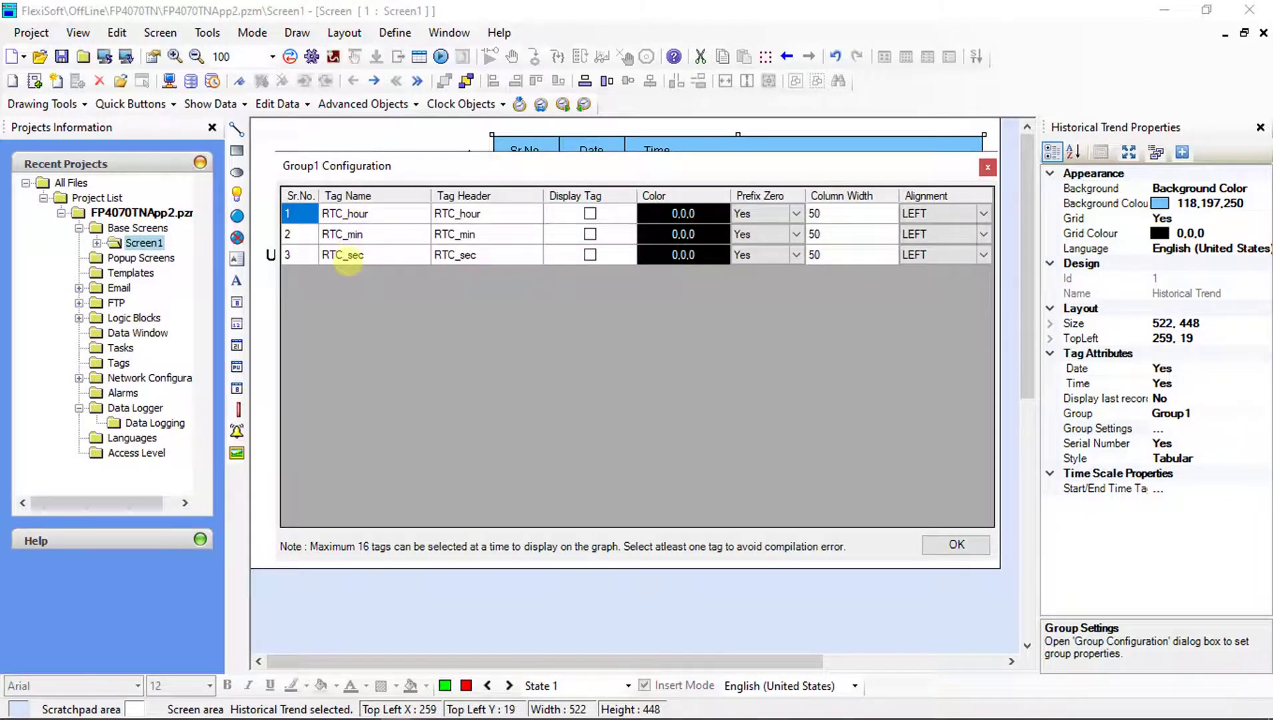
pyautogui.click(590, 213)
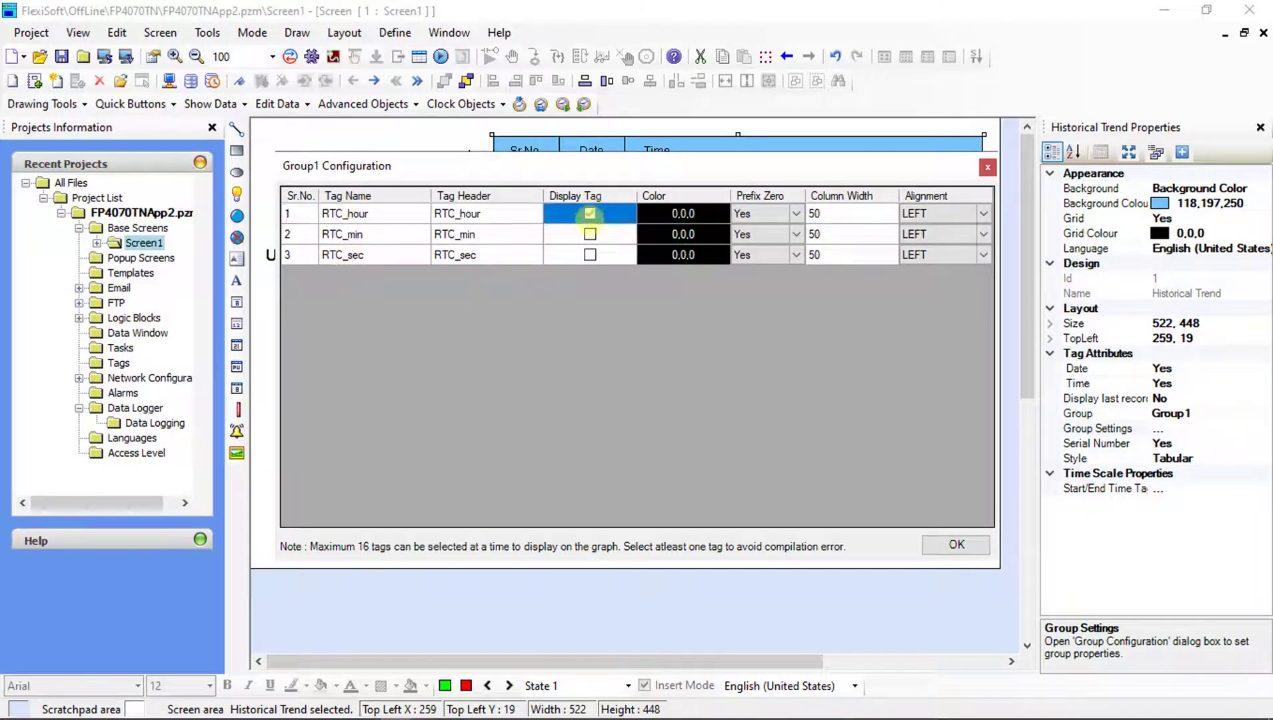
pyautogui.click(590, 234)
pyautogui.click(590, 255)
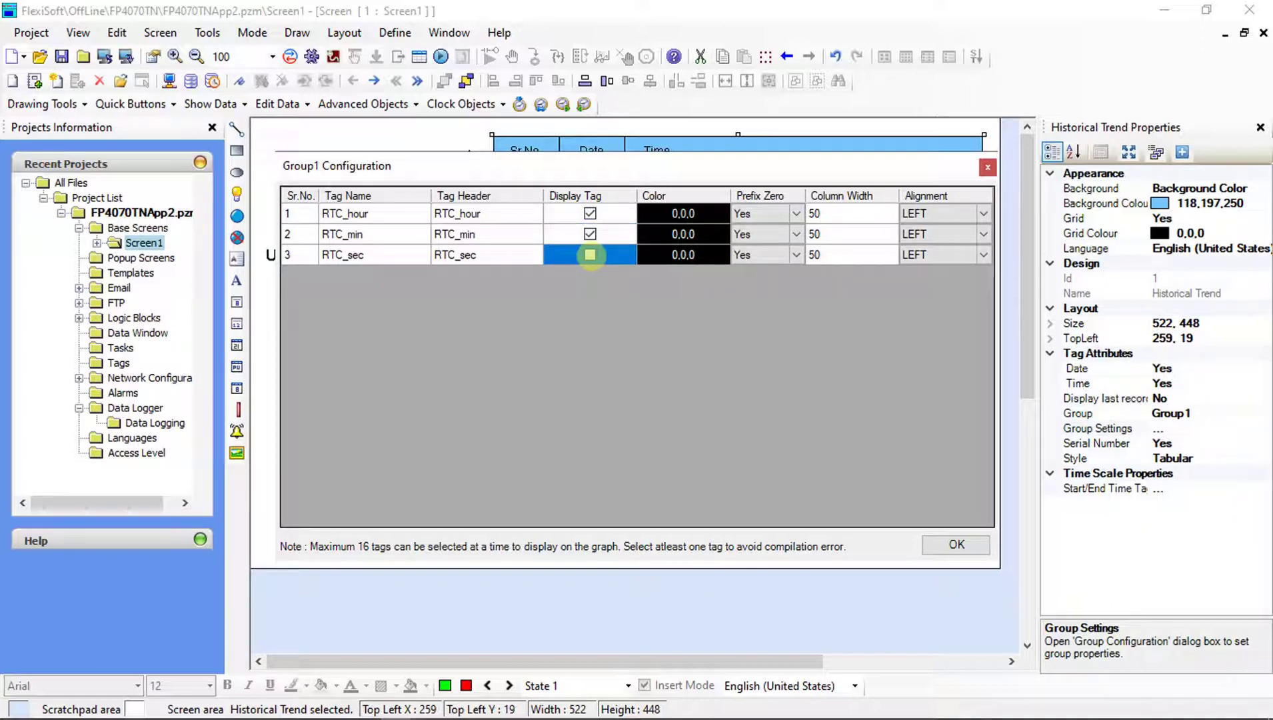
pyautogui.click(591, 255)
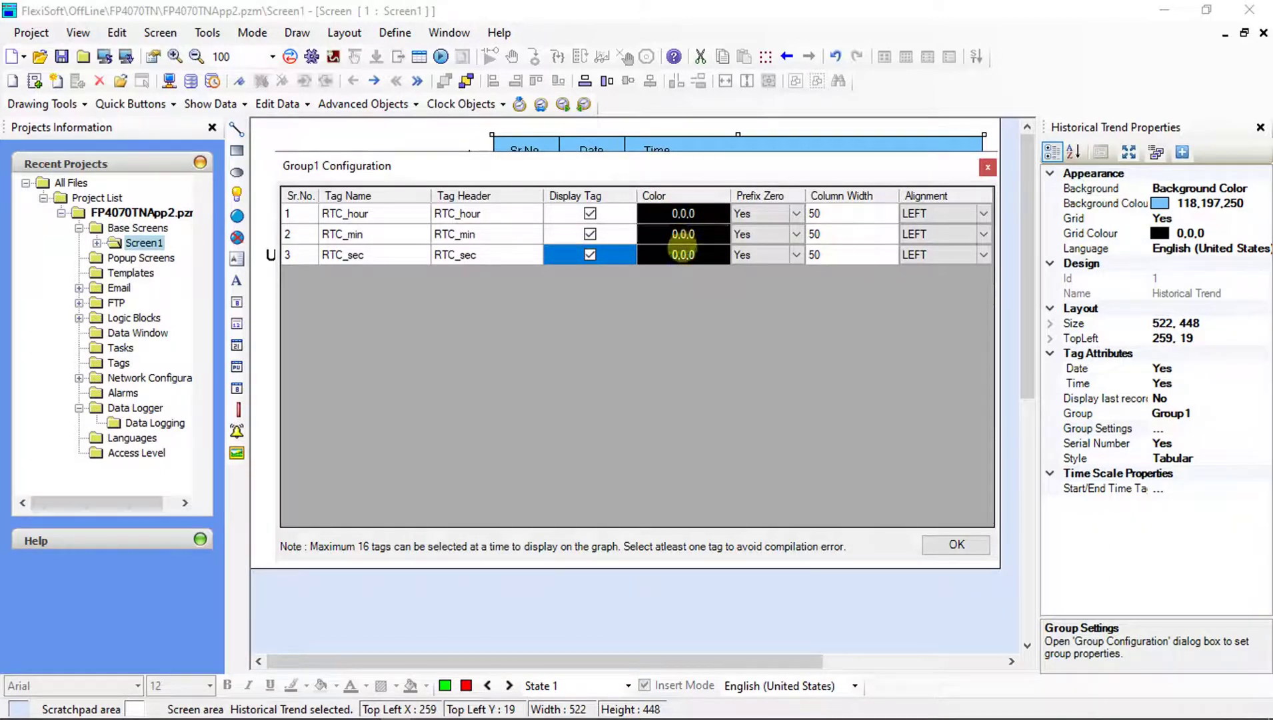
pyautogui.click(740, 256)
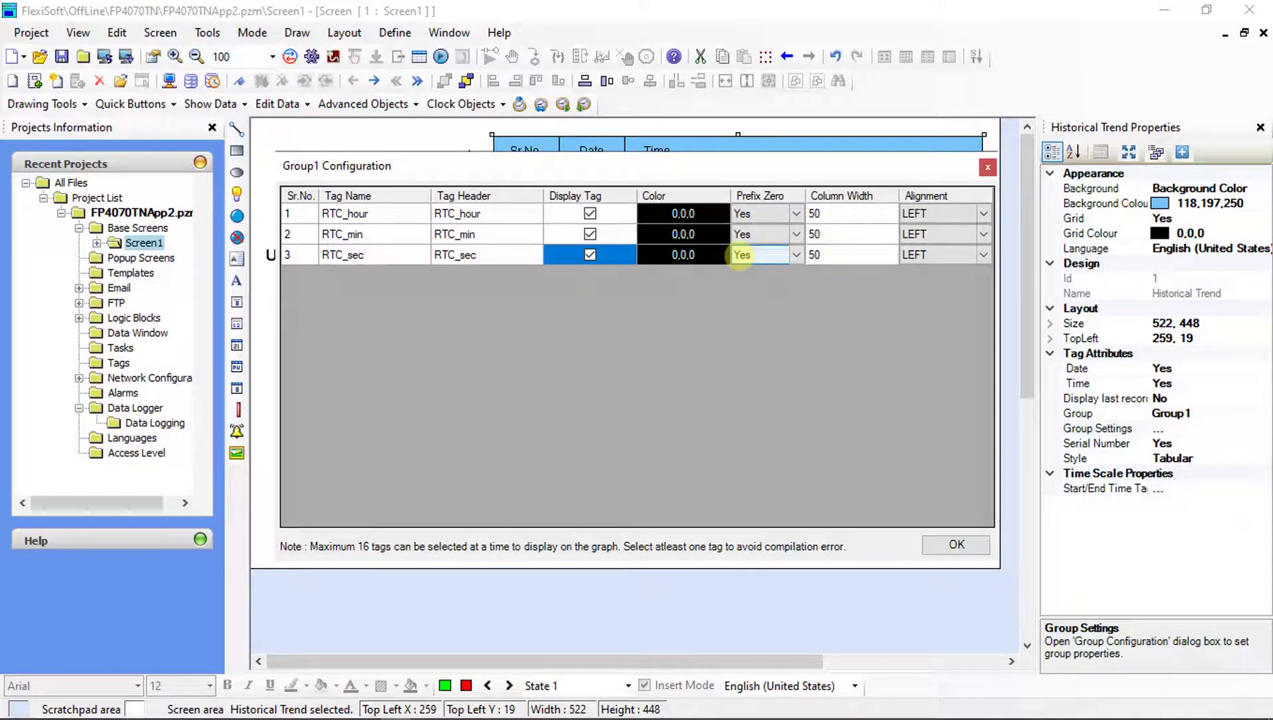
pyautogui.click(794, 214)
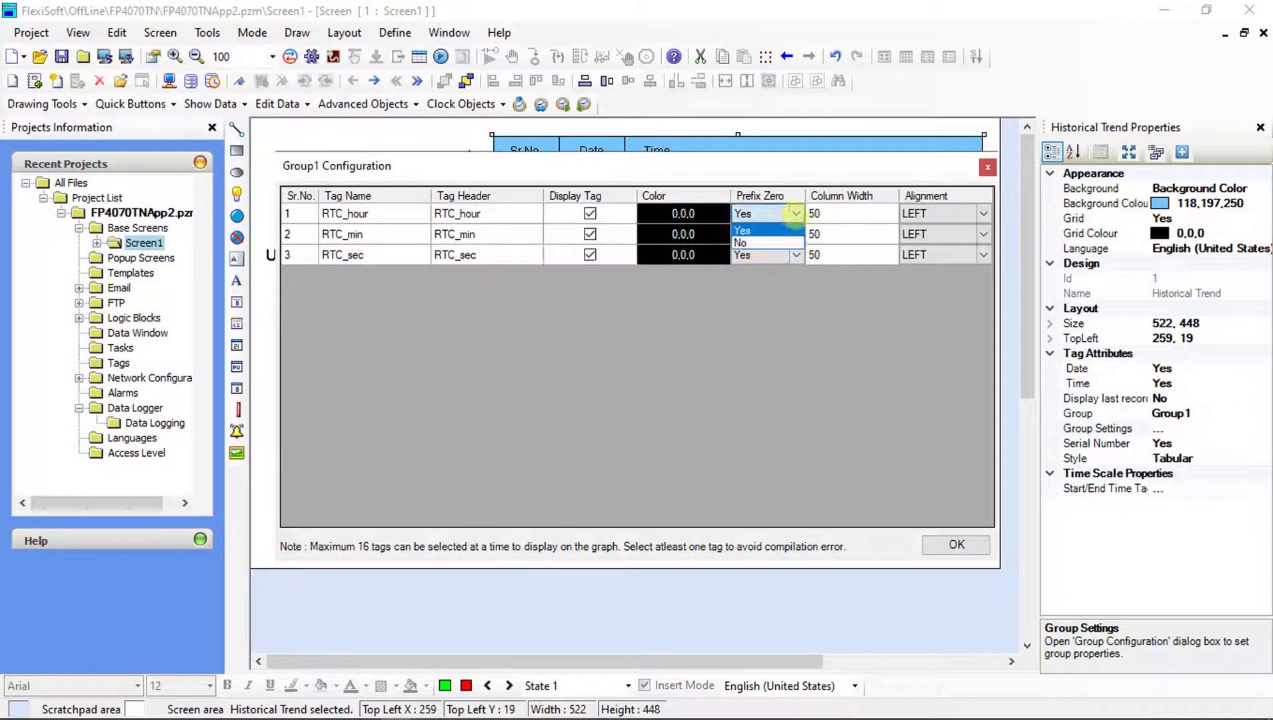
pyautogui.click(791, 276)
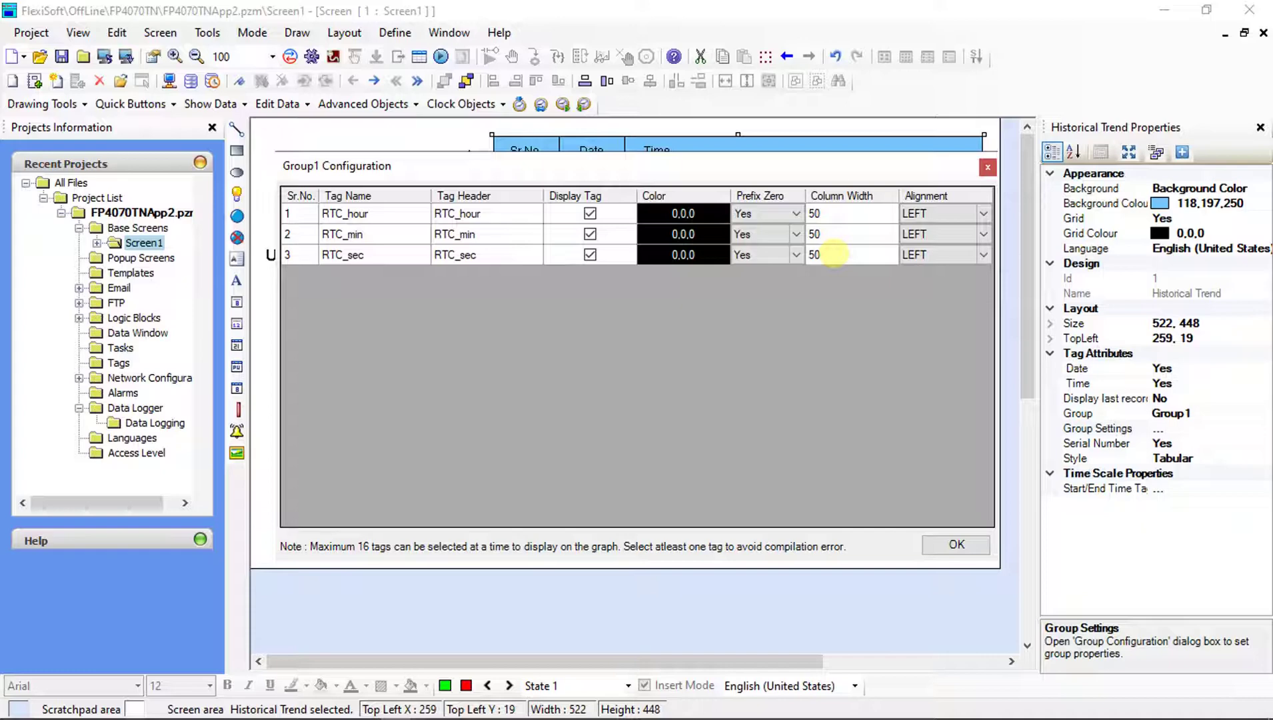
pyautogui.click(937, 215)
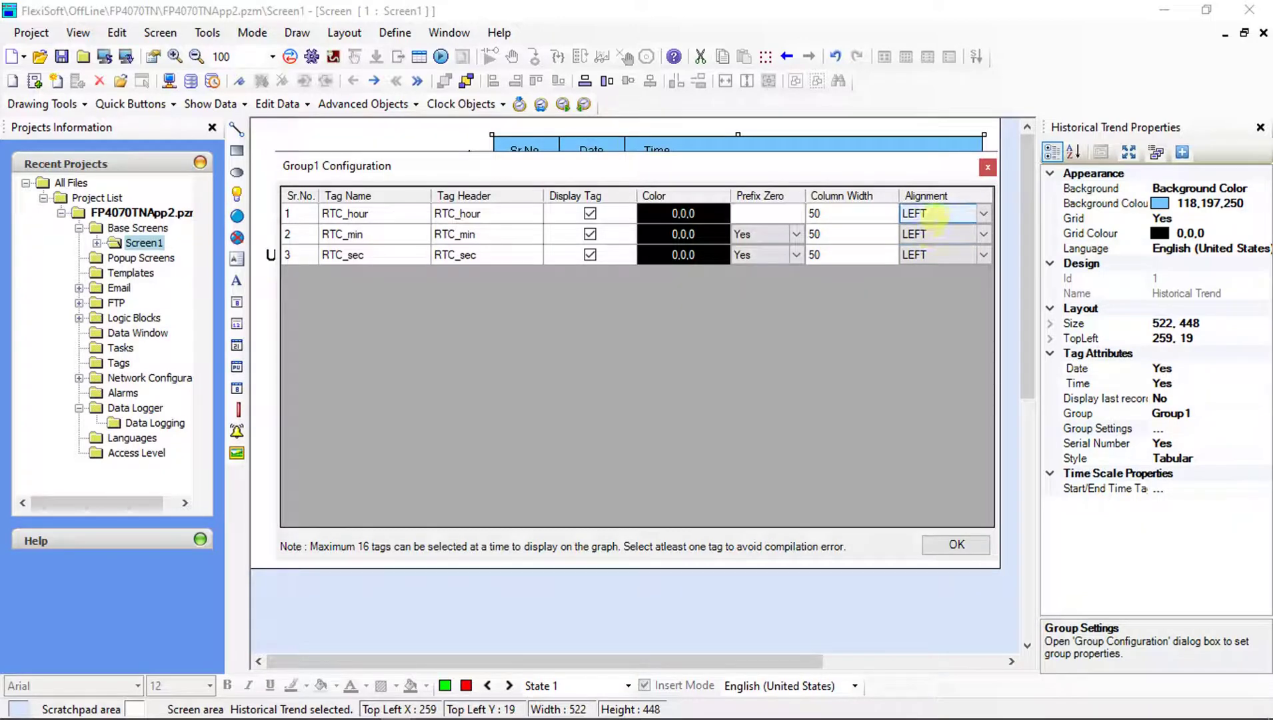
pyautogui.click(937, 215)
pyautogui.click(924, 293)
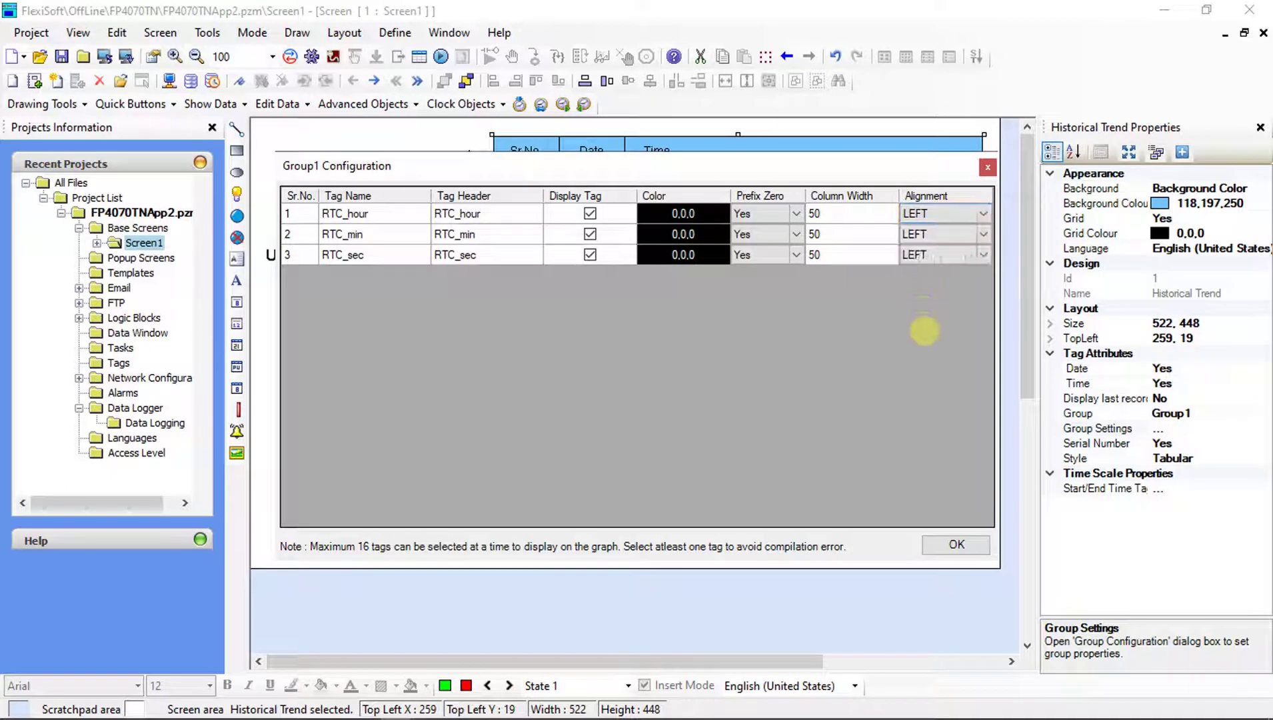
pyautogui.click(956, 544)
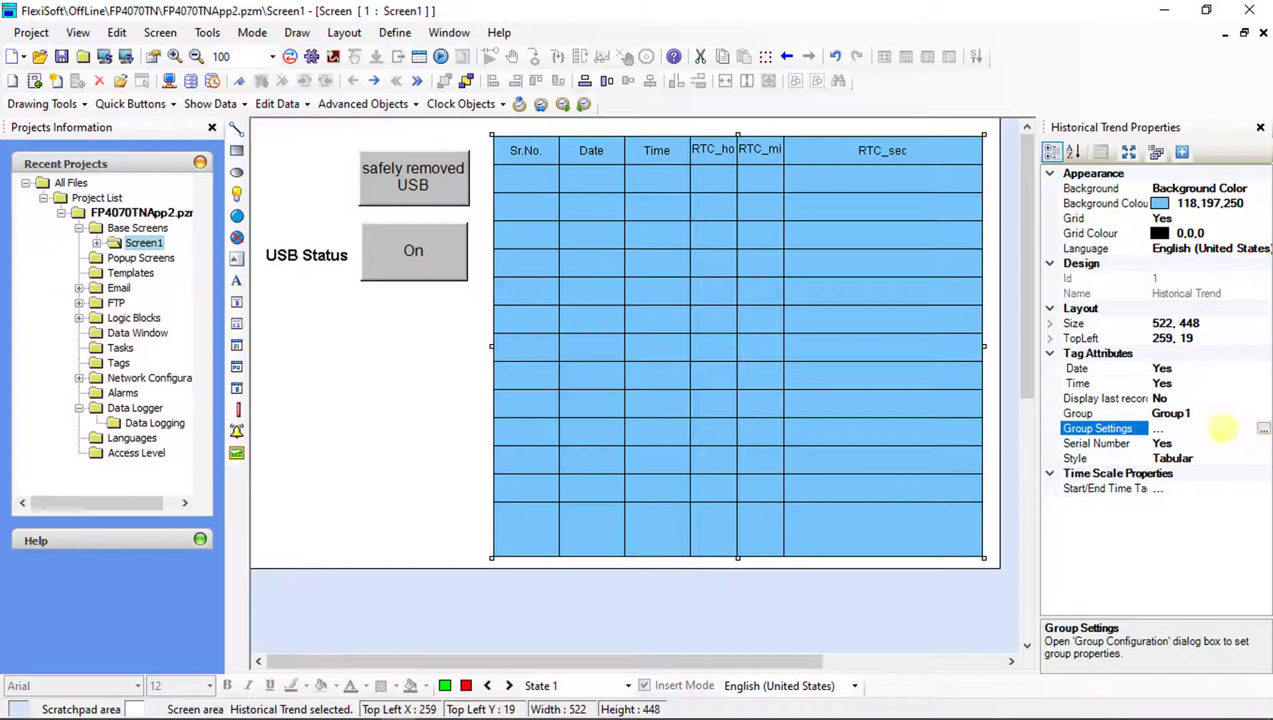
pyautogui.click(715, 318)
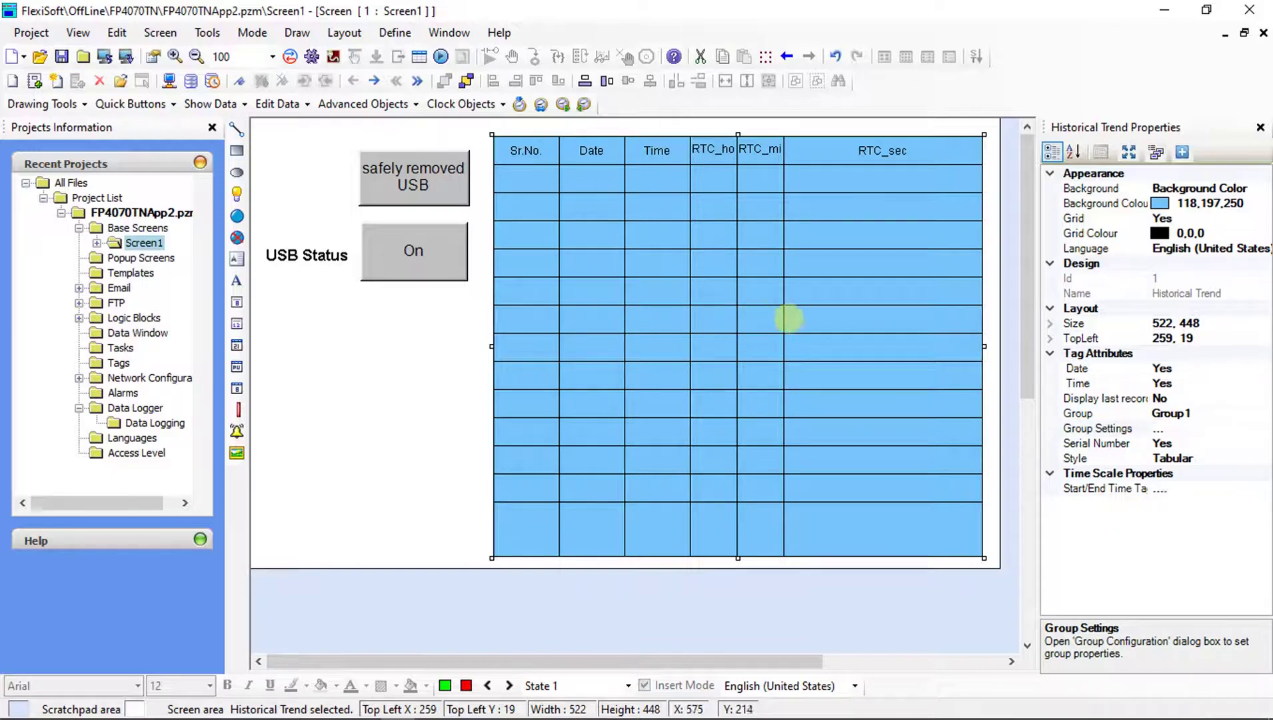
# Set the column width of RTC_sec, RTC_min and RTC_hour to 100
pyautogui.click(1259, 428)
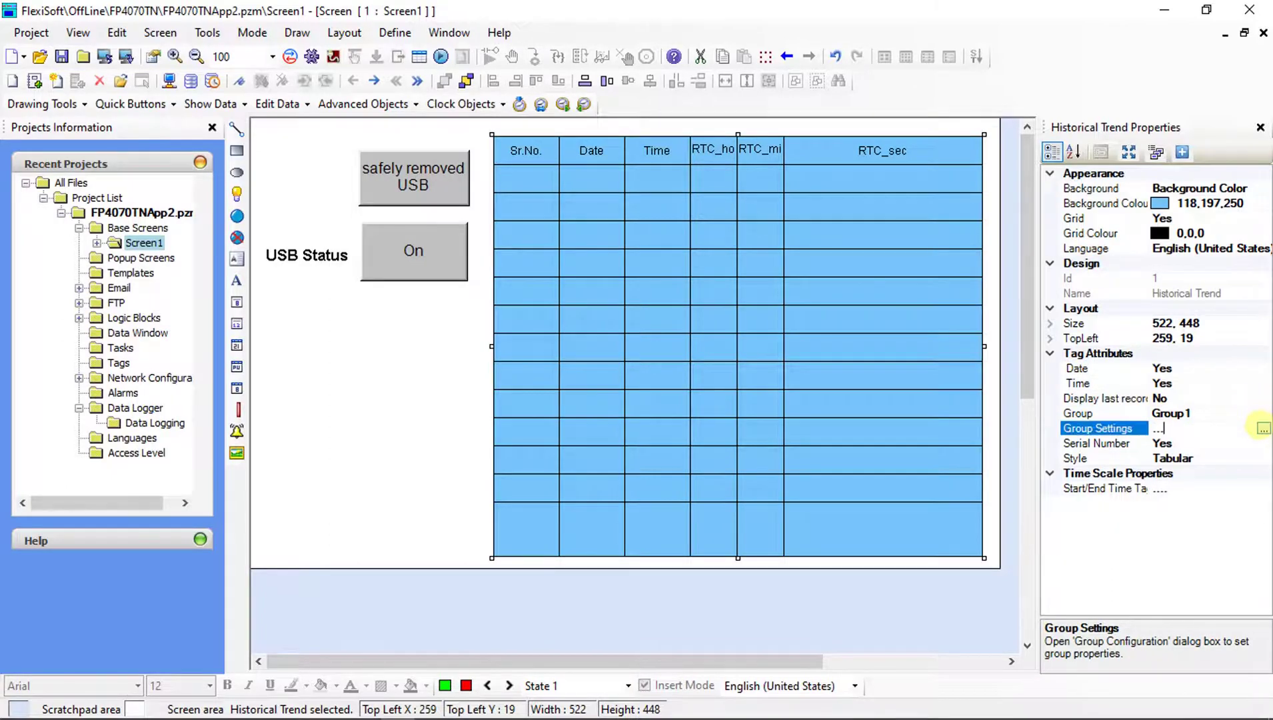
pyautogui.click(1263, 429)
pyautogui.click(823, 254)
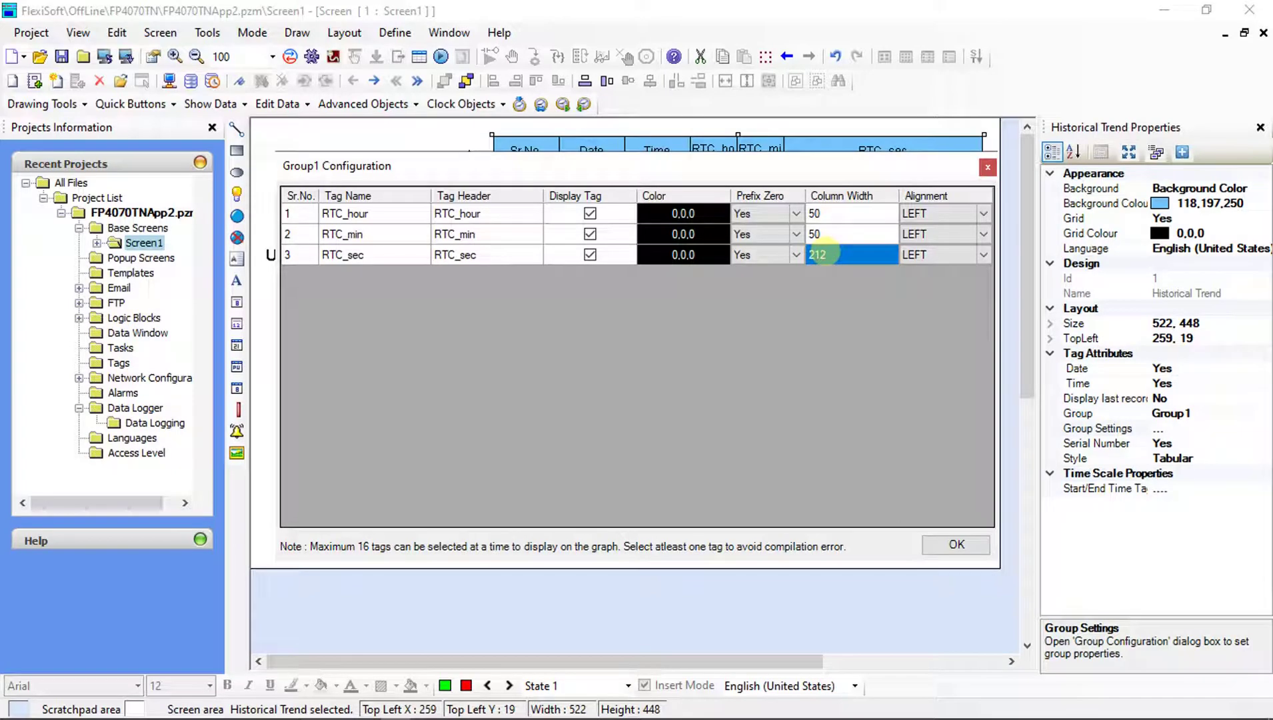
pyautogui.write('100')
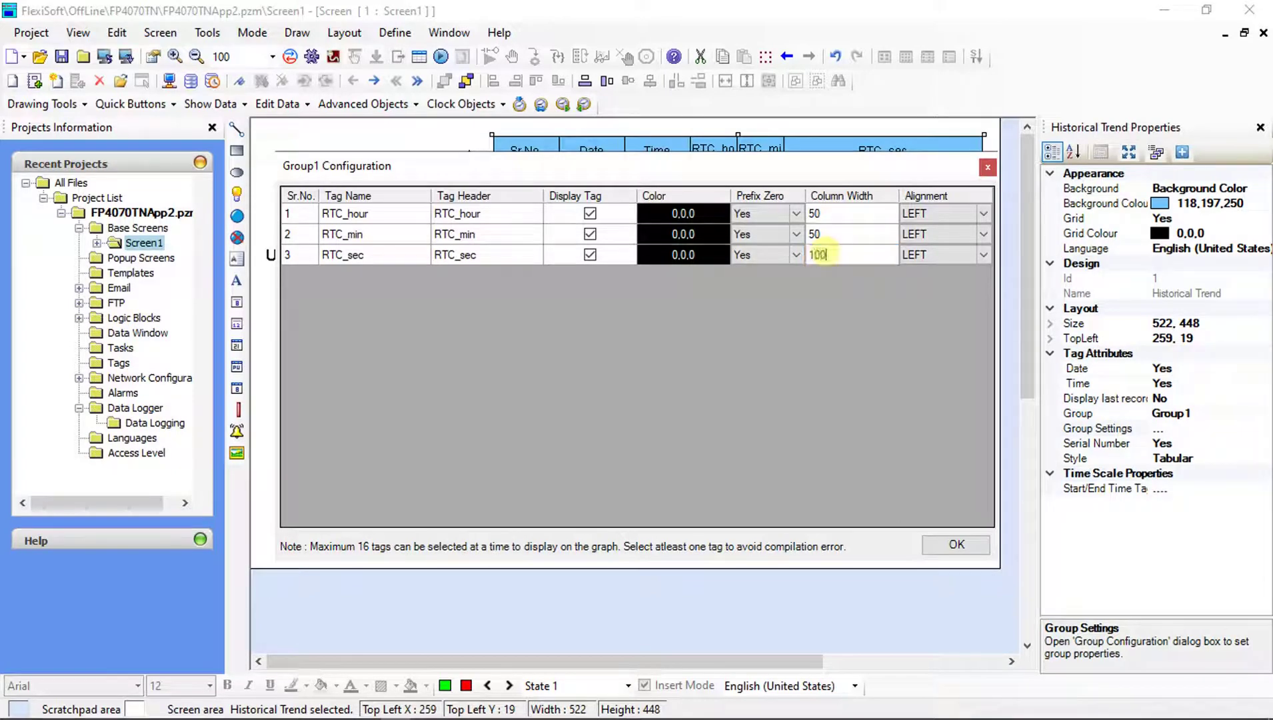
pyautogui.click(820, 234)
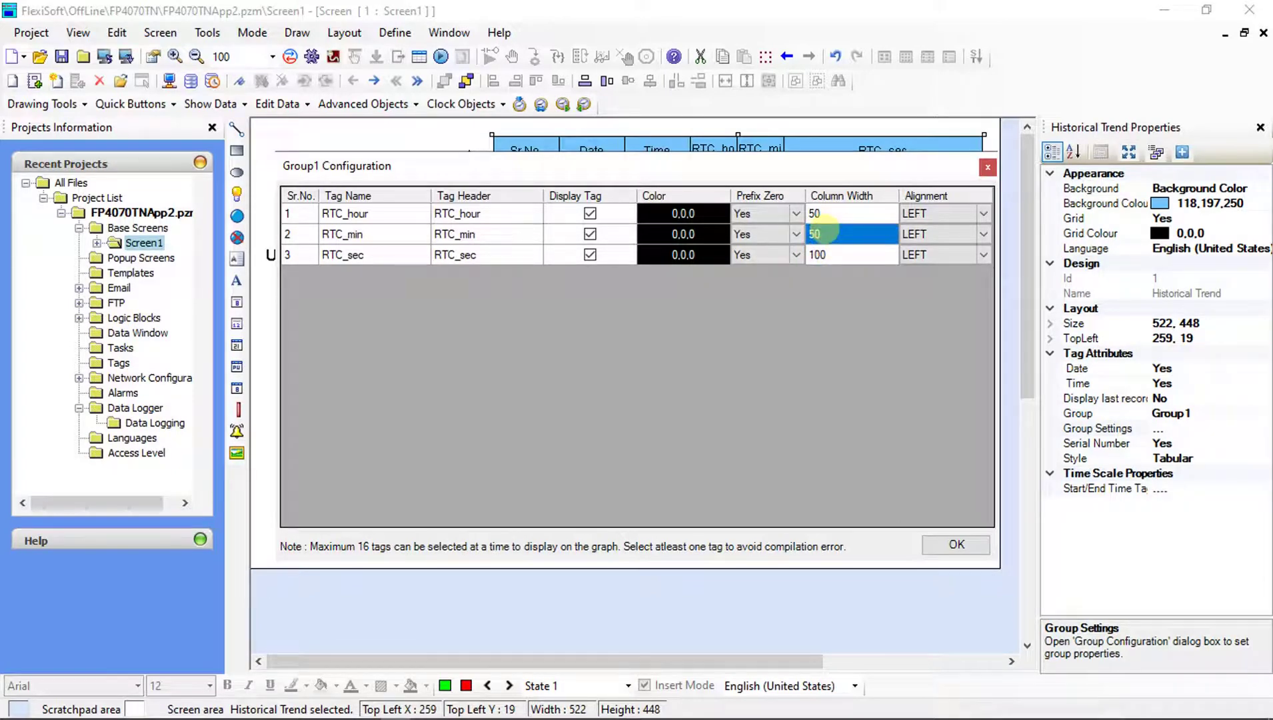
pyautogui.write('100')
pyautogui.click(821, 215)
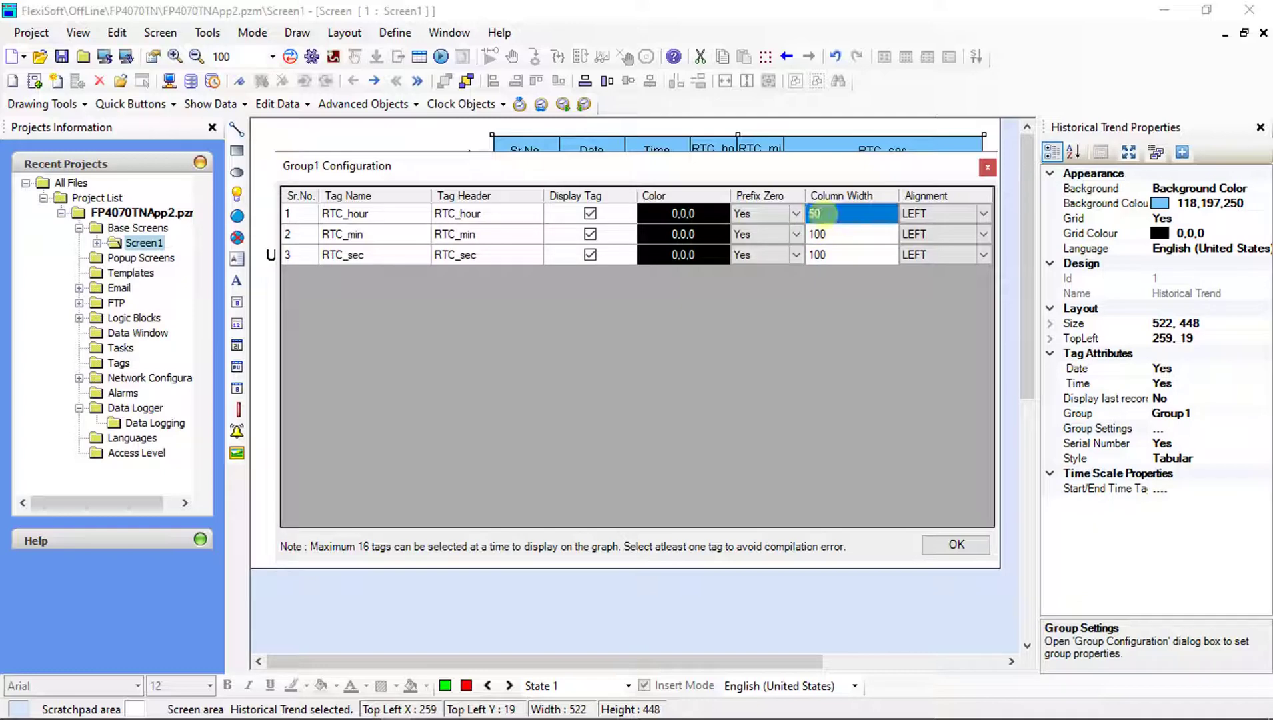
pyautogui.write('100')
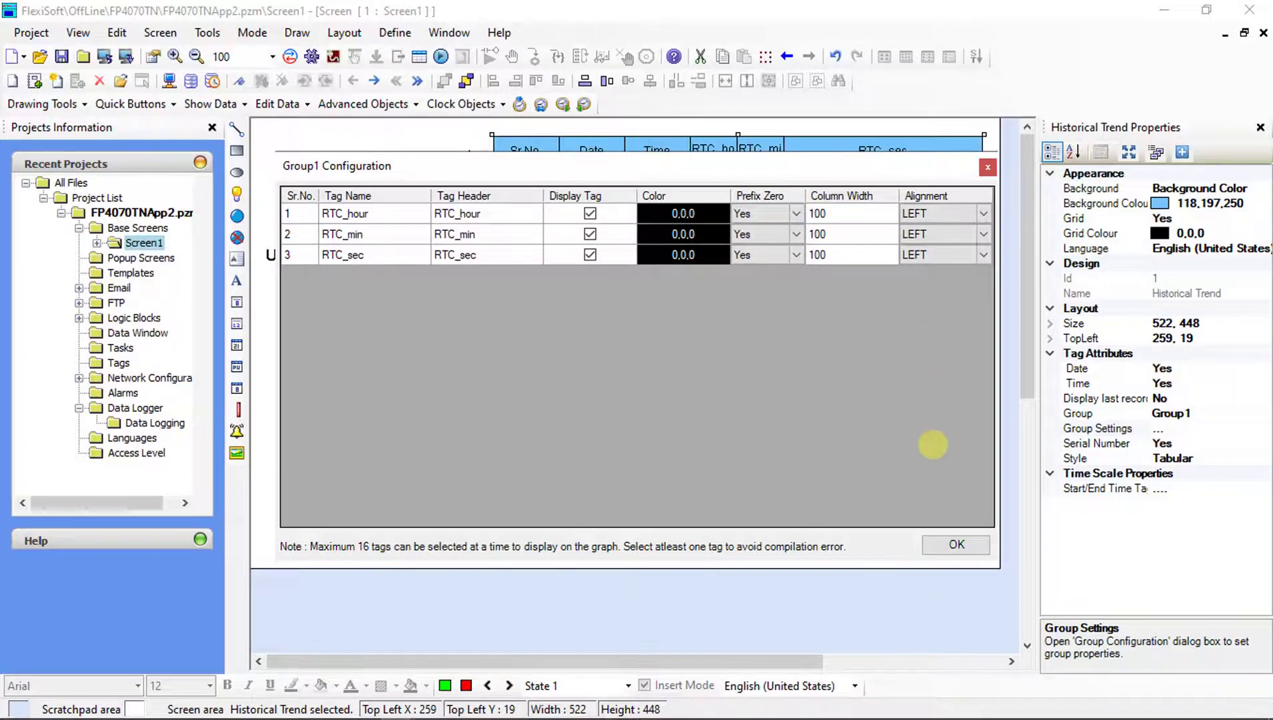
pyautogui.click(949, 544)
pyautogui.click(1231, 490)
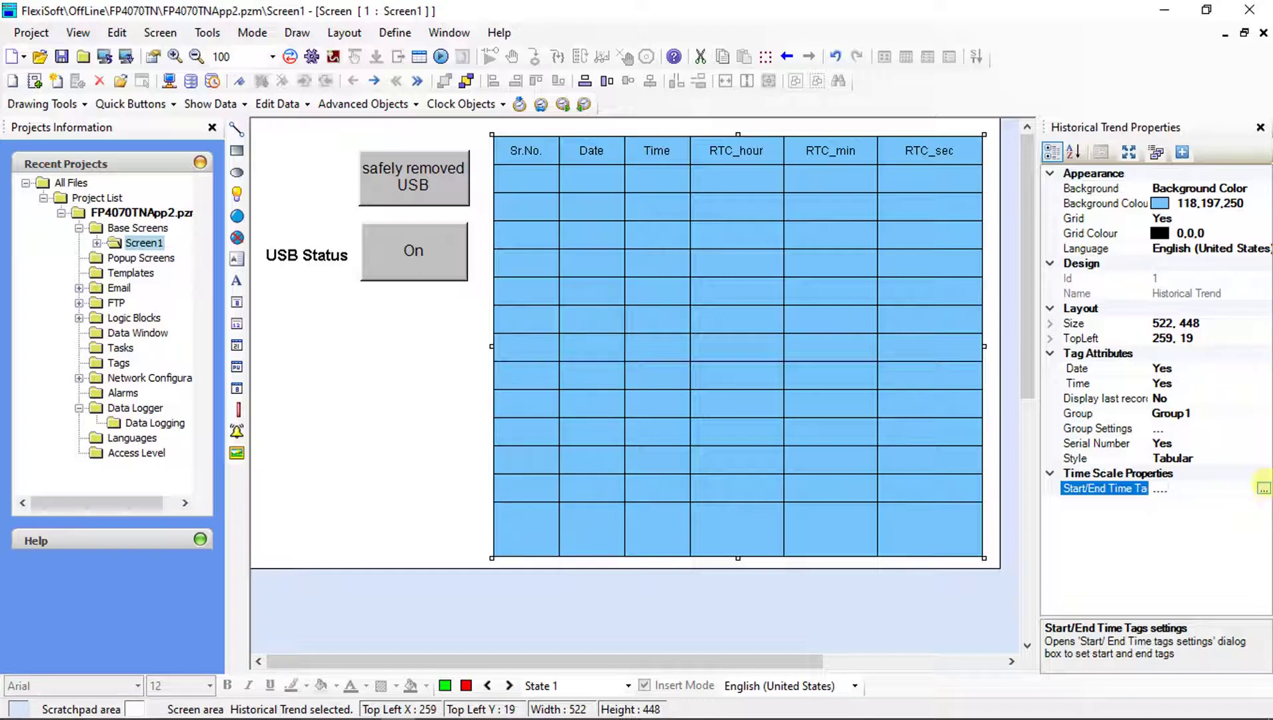
# Try default start/end time tags, then set the trend table's time tags back to RTC and confirm
pyautogui.click(1263, 487)
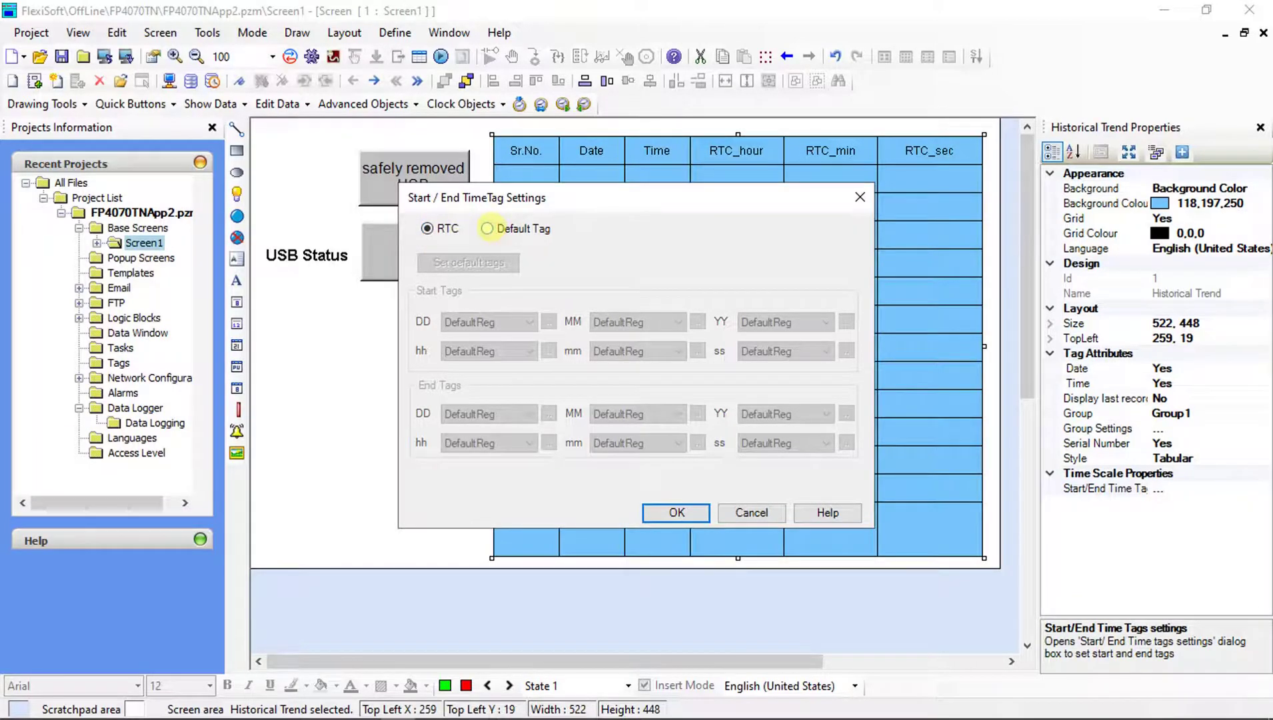
pyautogui.click(487, 228)
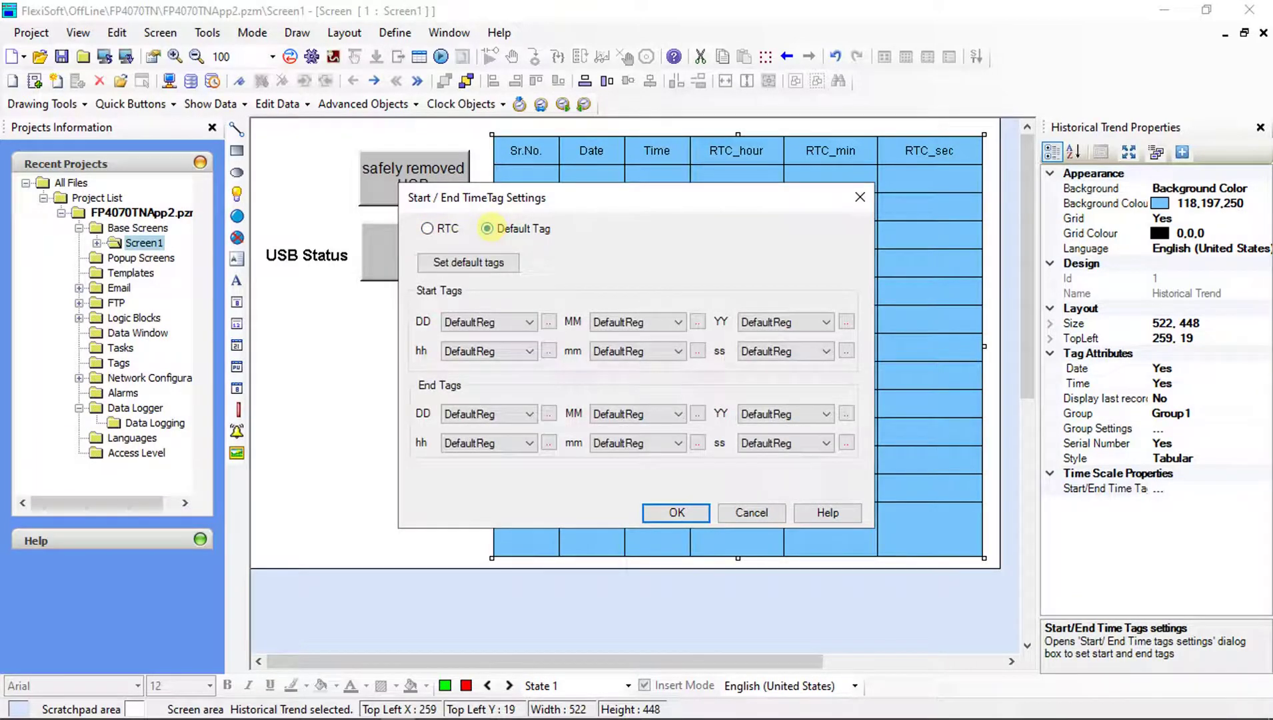
pyautogui.click(468, 263)
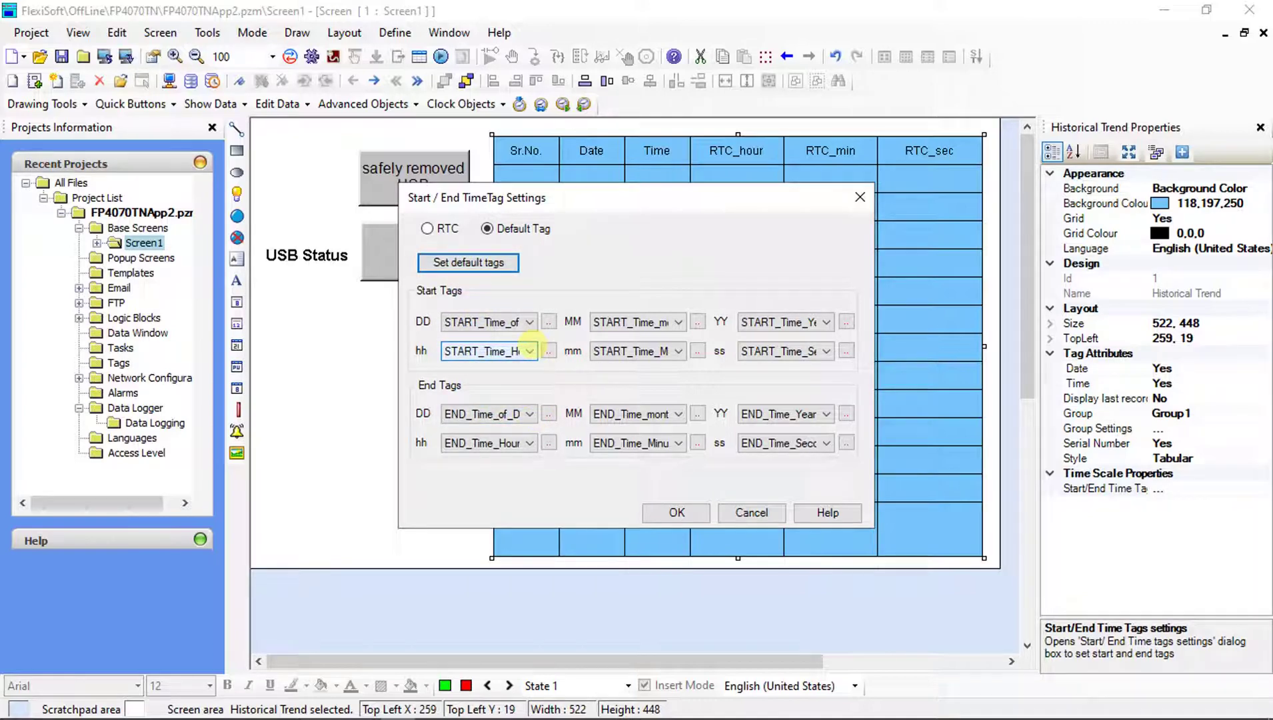
pyautogui.click(426, 228)
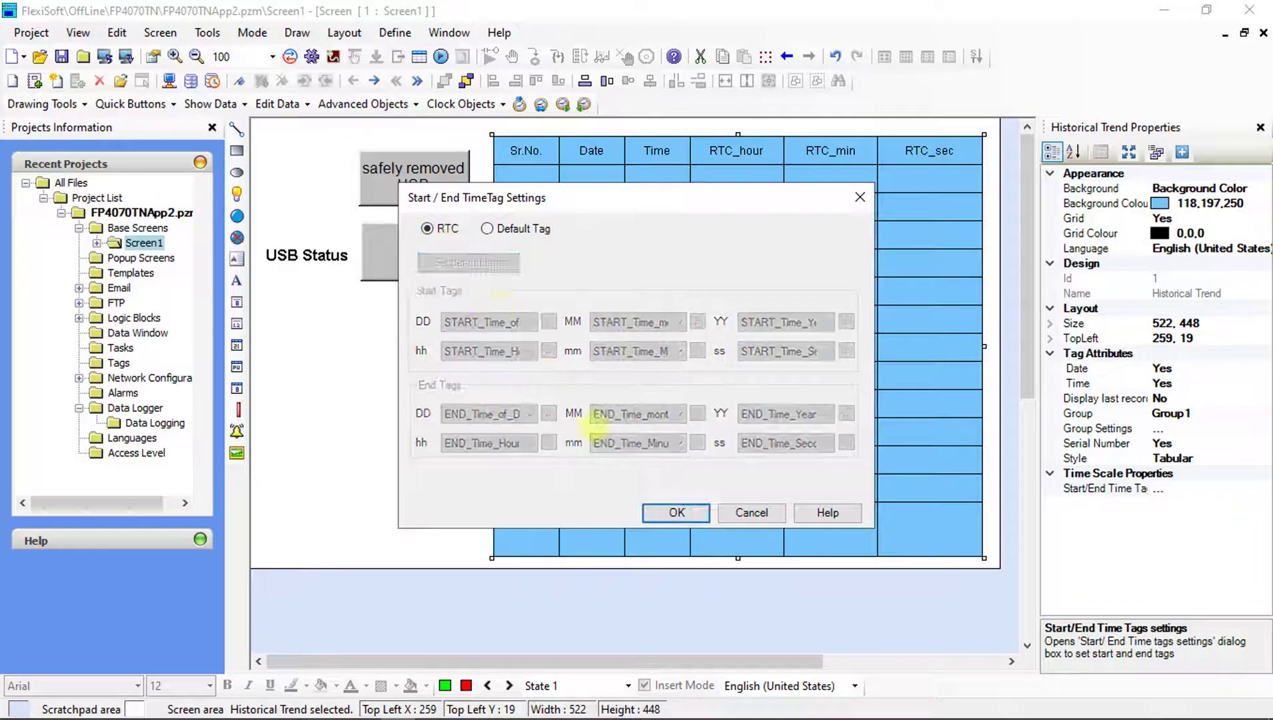
pyautogui.click(676, 512)
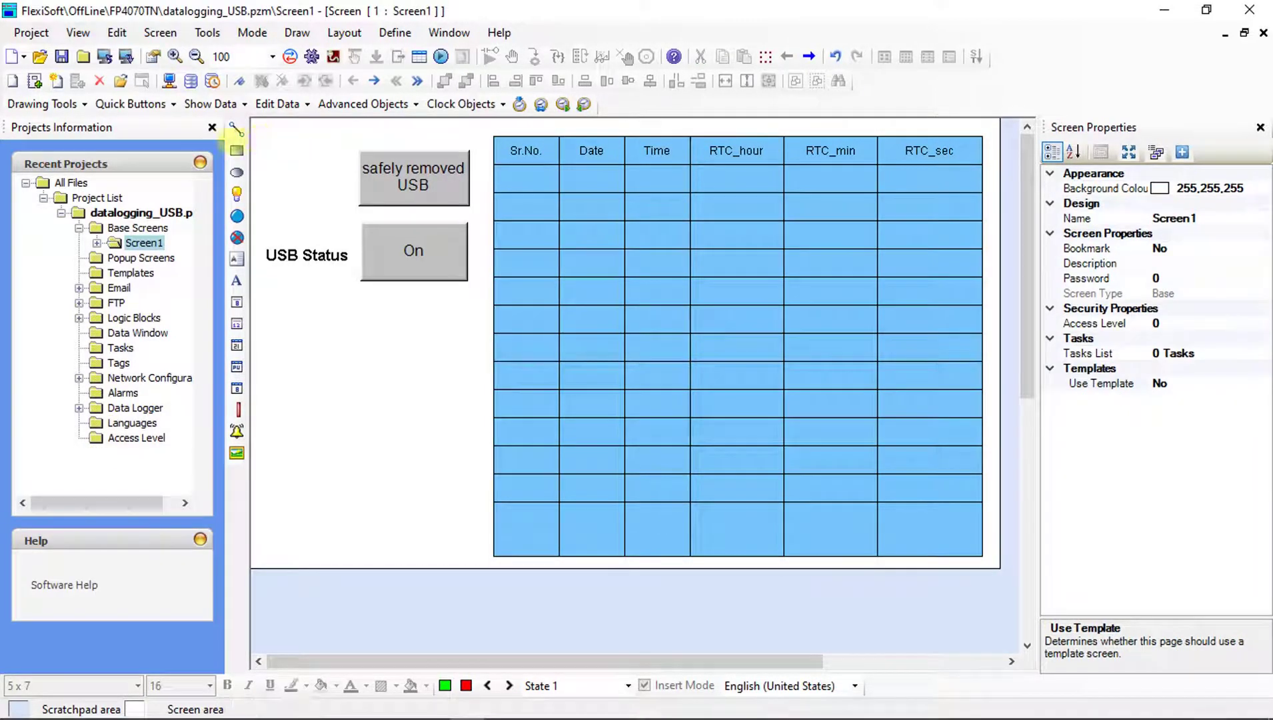
# Draw a momentary bit button below the On button, linked to the Datalog_CSV_trigger tag
pyautogui.click(108, 104)
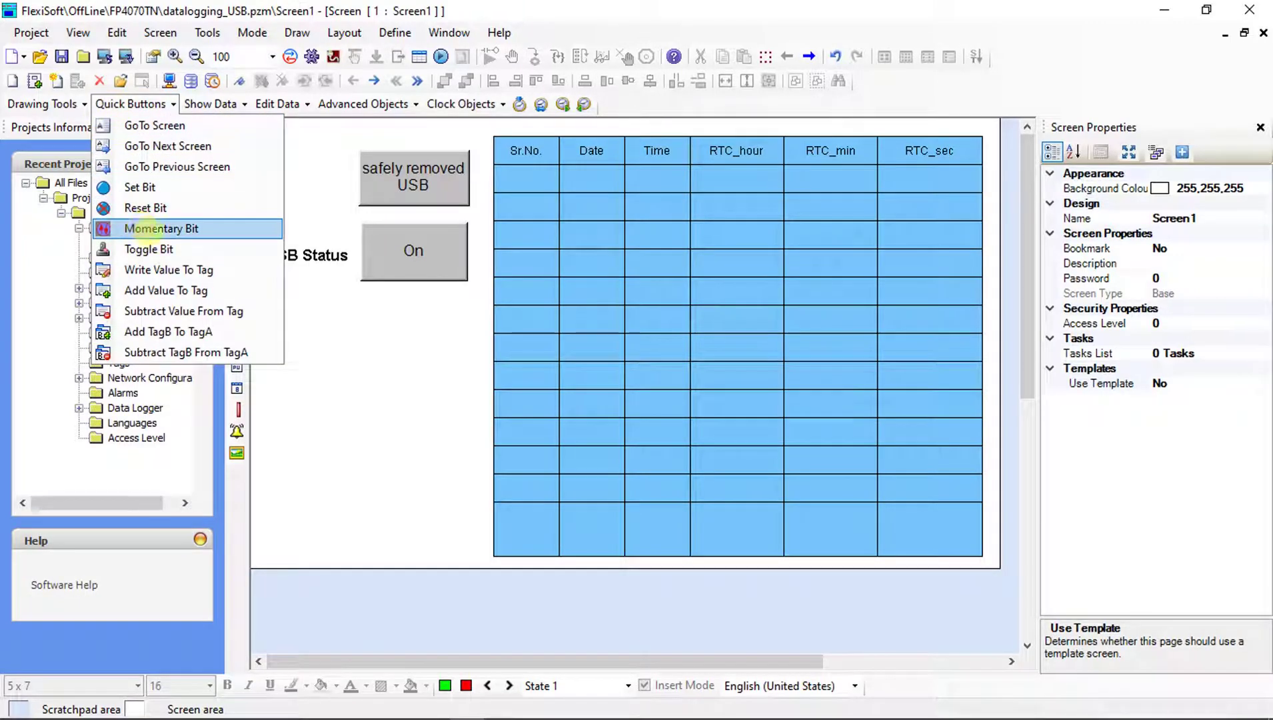
pyautogui.click(233, 229)
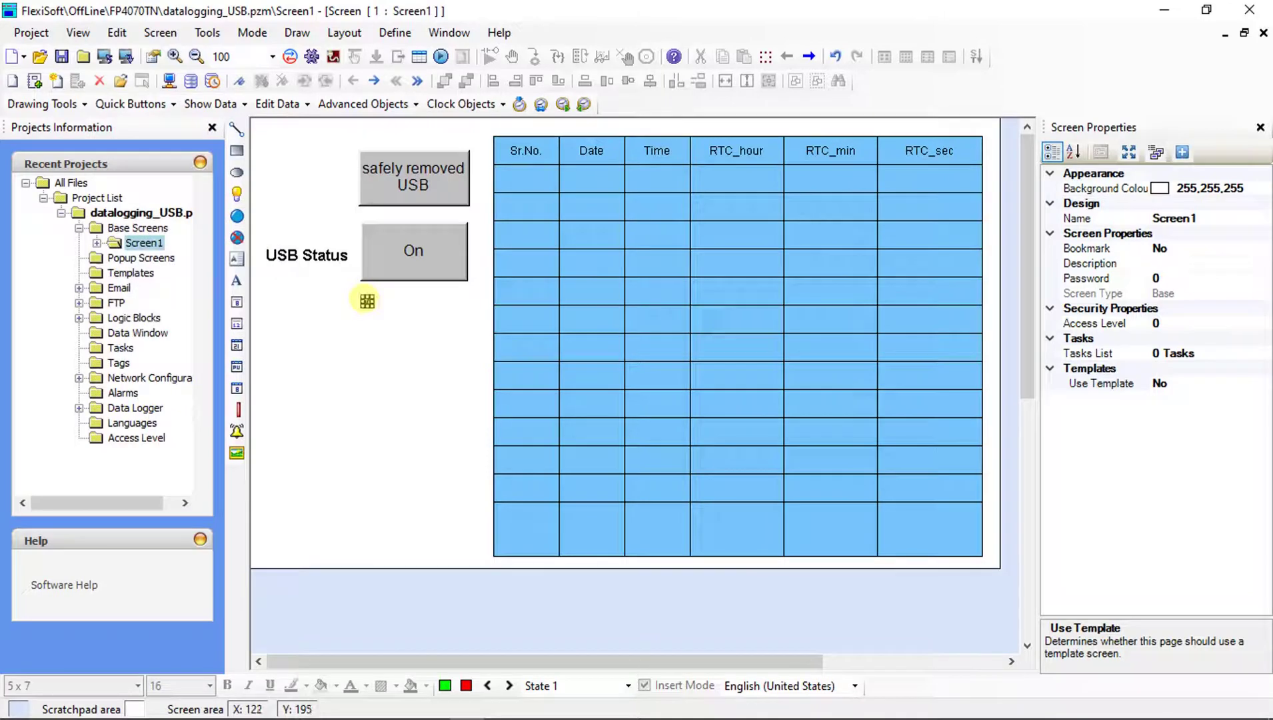
pyautogui.moveTo(367, 301)
pyautogui.mouseDown()
pyautogui.moveTo(441, 366)
pyautogui.moveTo(483, 372)
pyautogui.moveTo(440, 363)
pyautogui.mouseUp()
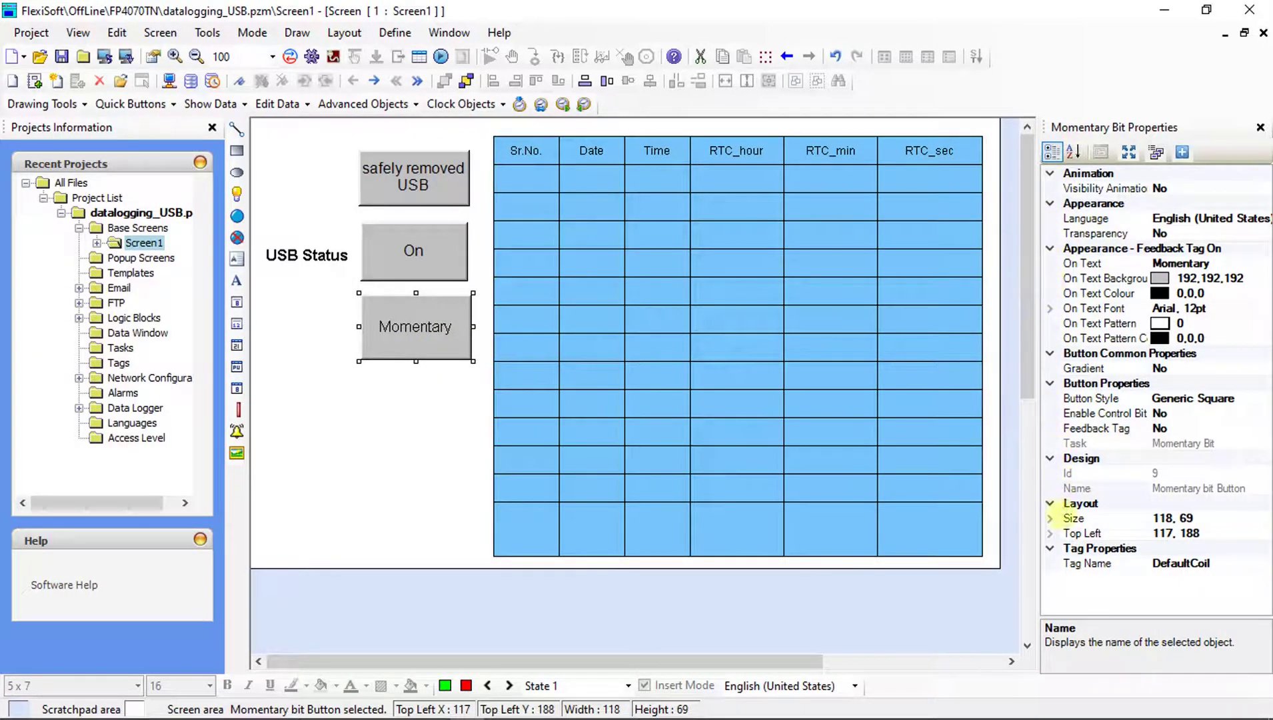
pyautogui.click(1053, 548)
pyautogui.click(1092, 564)
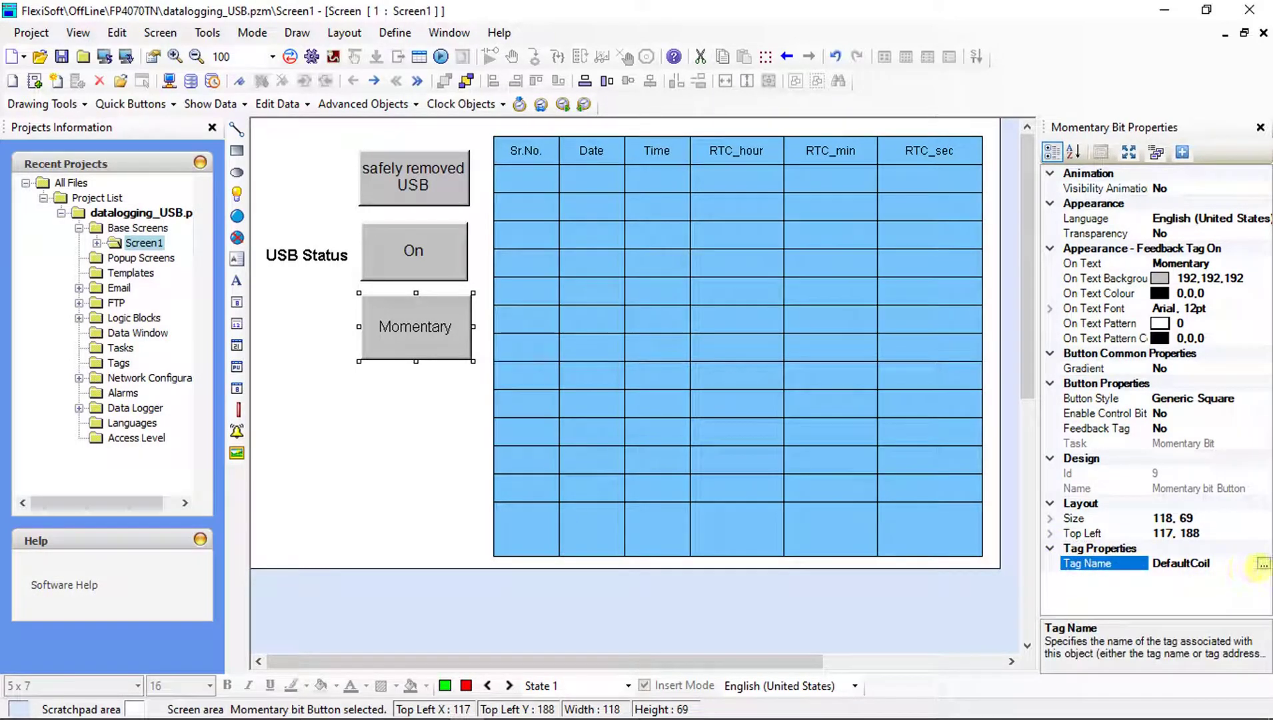
pyautogui.click(1262, 563)
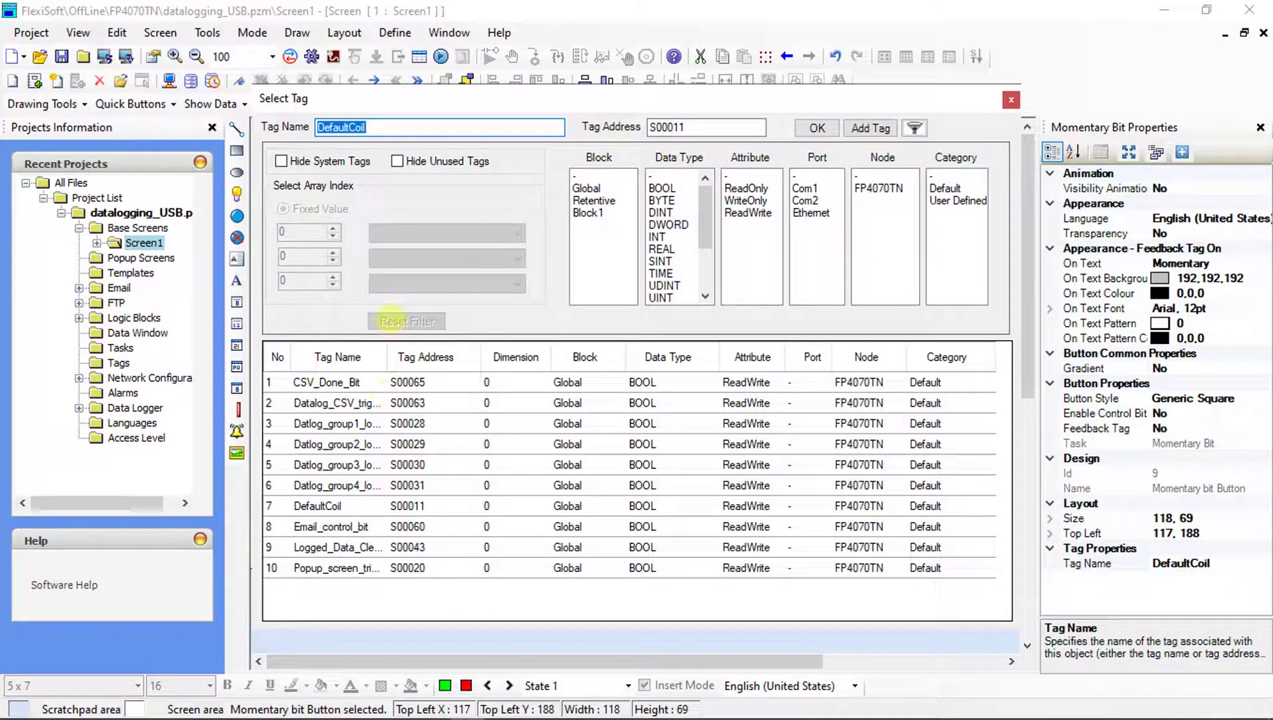
pyautogui.moveTo(386, 356); pyautogui.dragTo(445, 357)
pyautogui.click(407, 402)
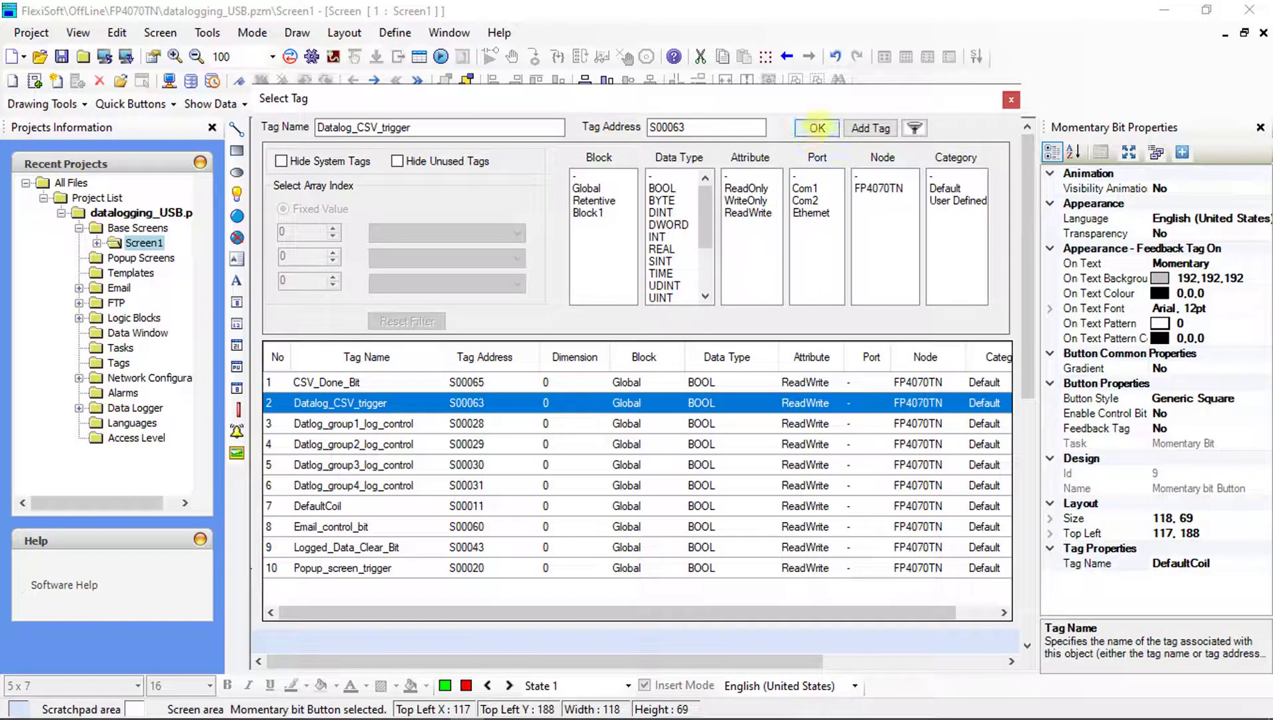
pyautogui.click(817, 128)
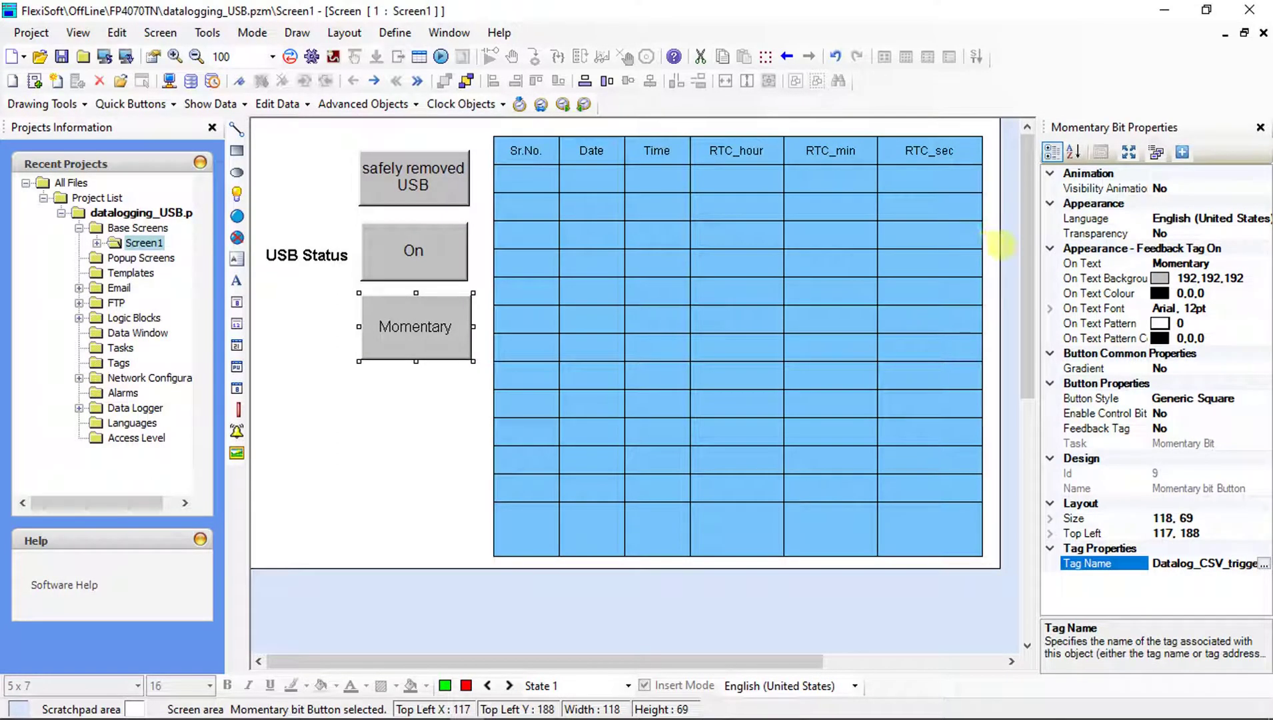
# Set the button's On Text to 'Datalog CSV Trigger'
pyautogui.click(1177, 264)
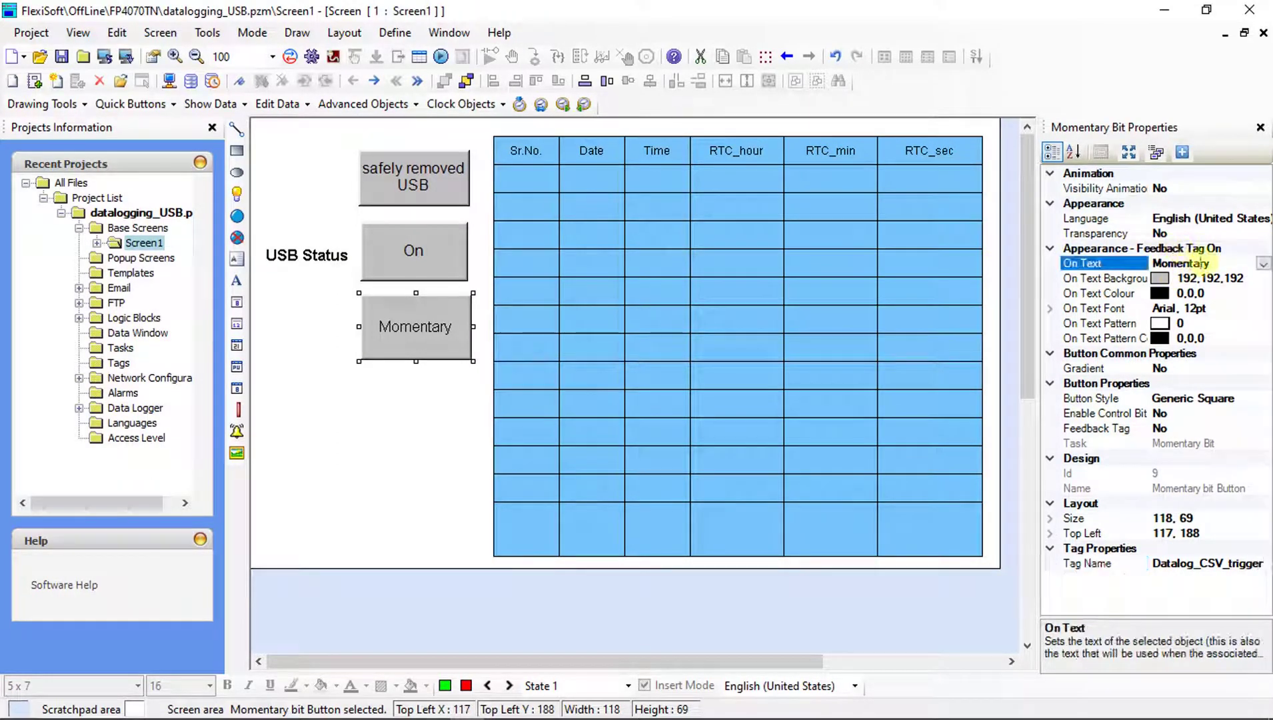
pyautogui.click(1186, 264)
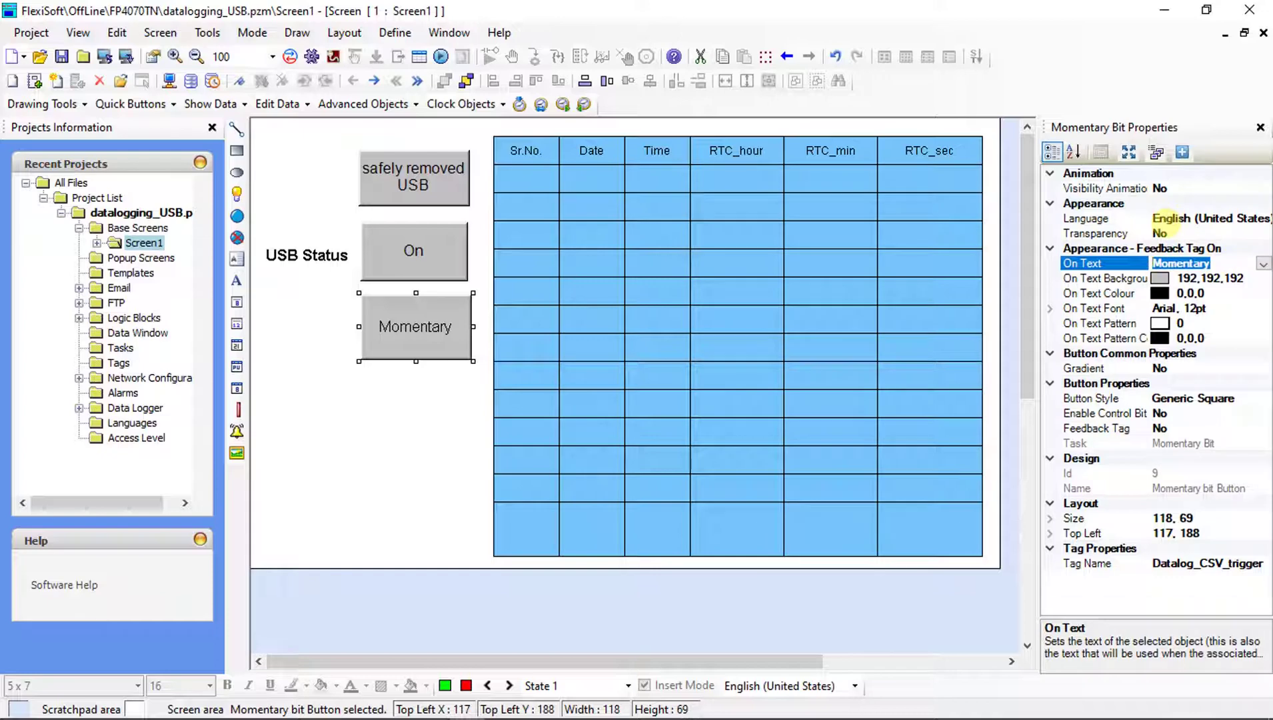
pyautogui.write('Datalog CSV Trigg')
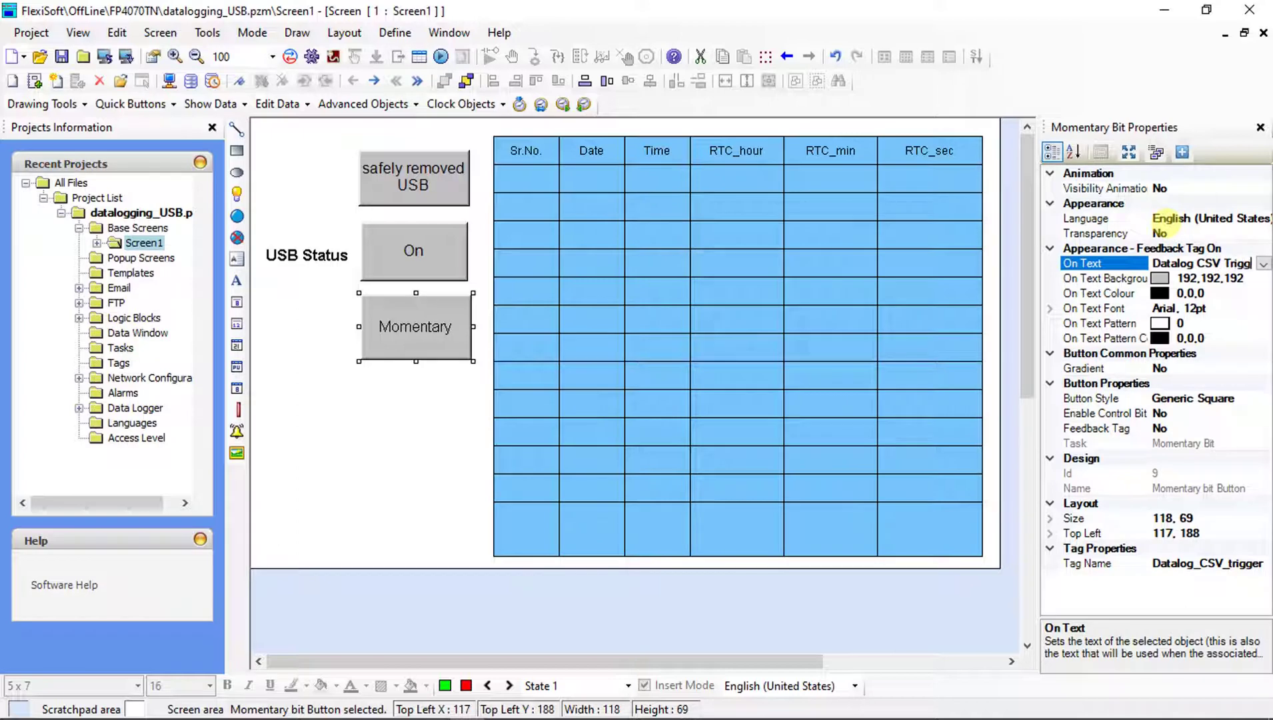
pyautogui.write('er')
pyautogui.press('Return')
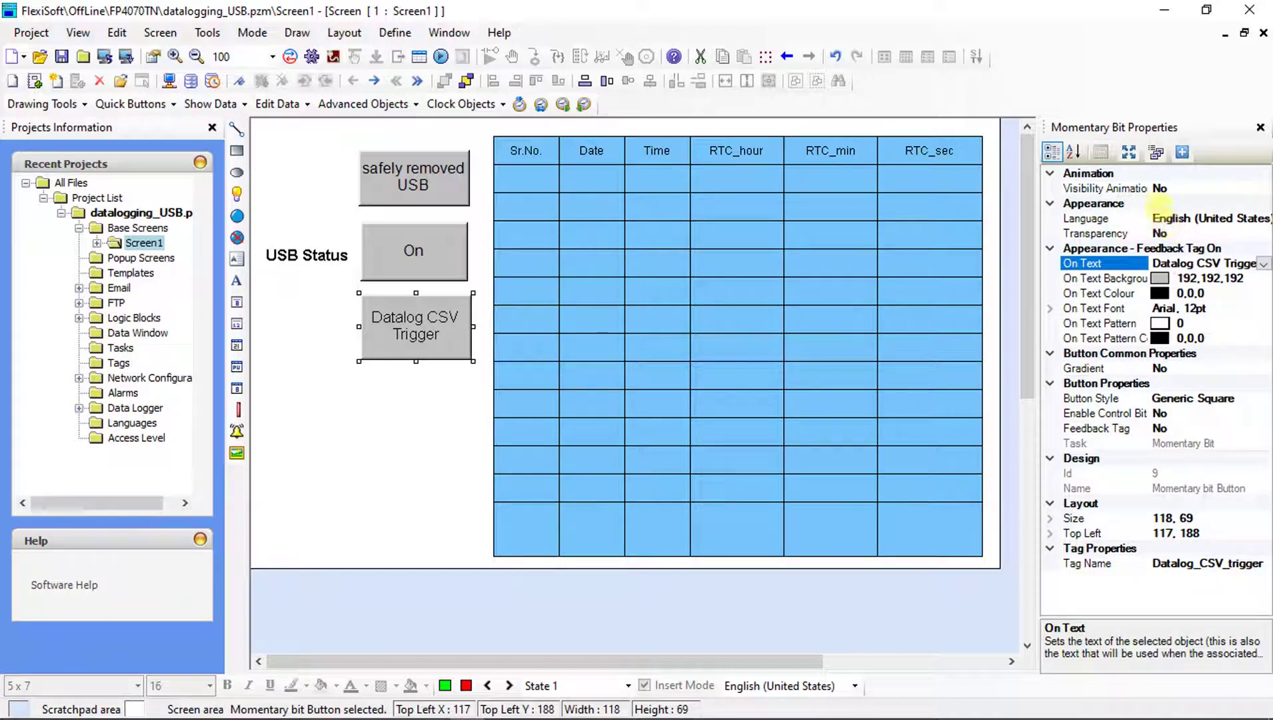
pyautogui.click(317, 137)
pyautogui.click(274, 104)
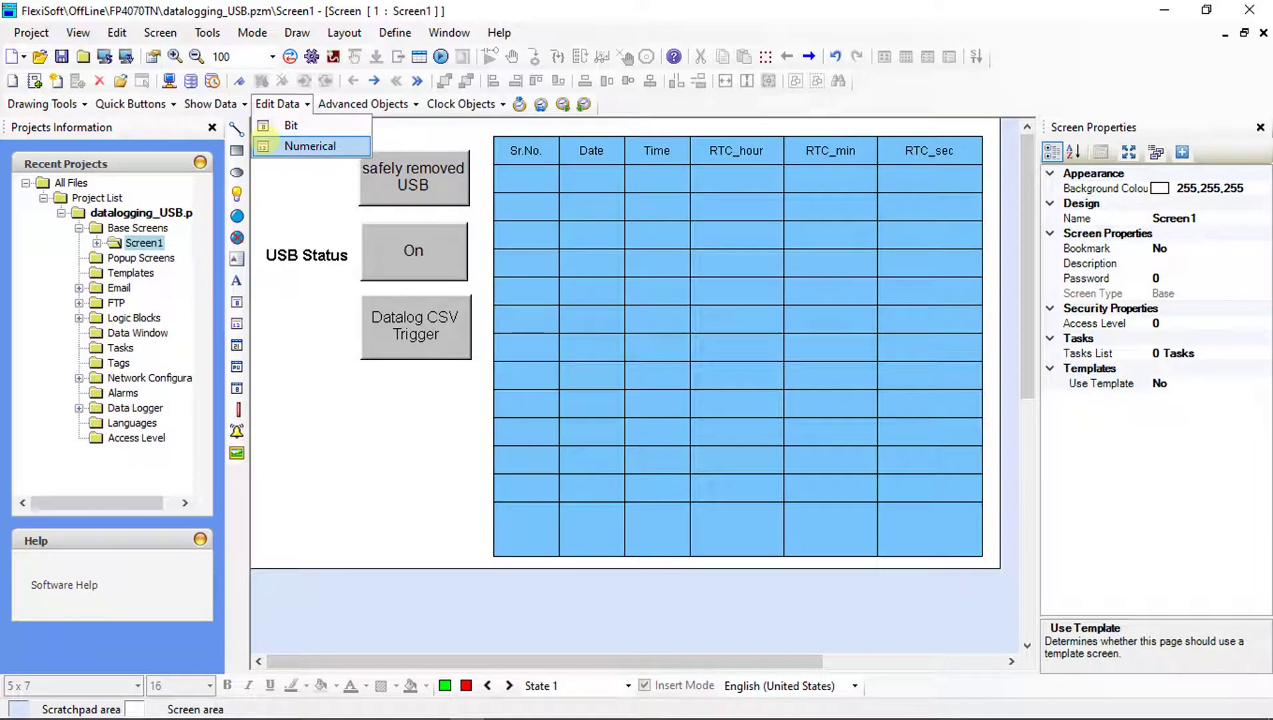
# Place a numerical entry field just below the Datalog CSV Trigger button
pyautogui.click(267, 146)
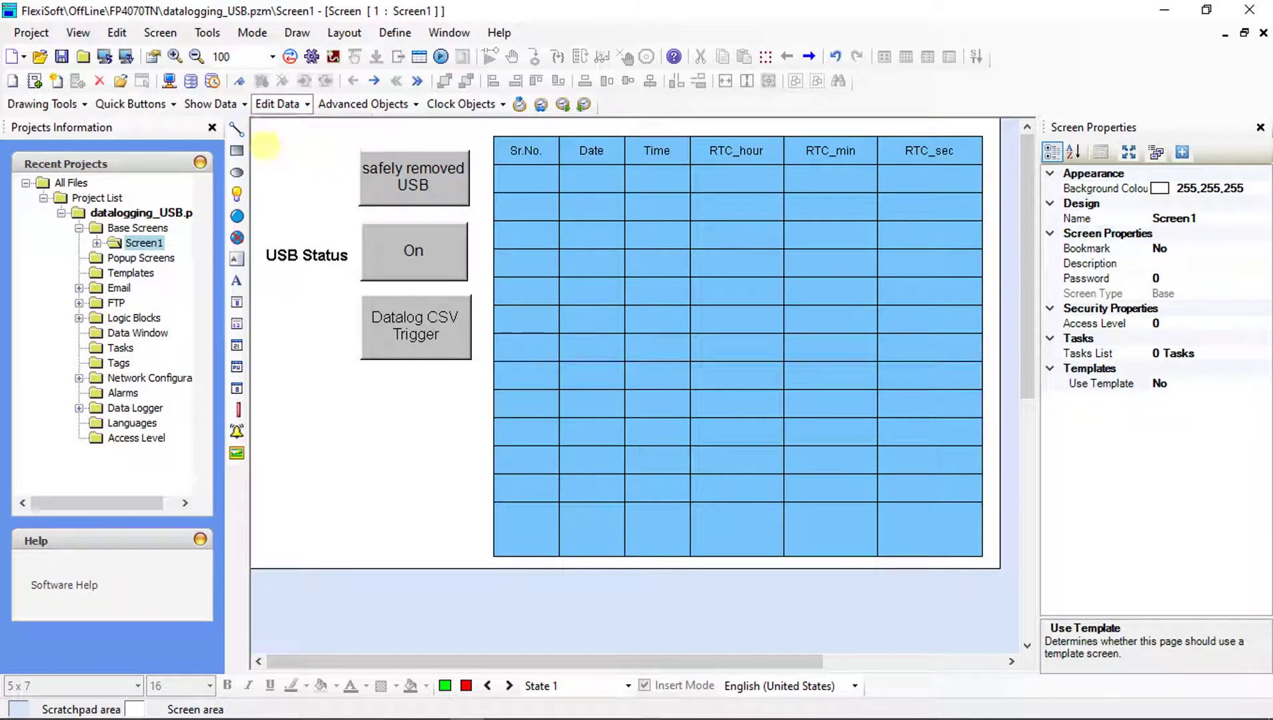
pyautogui.click(360, 389)
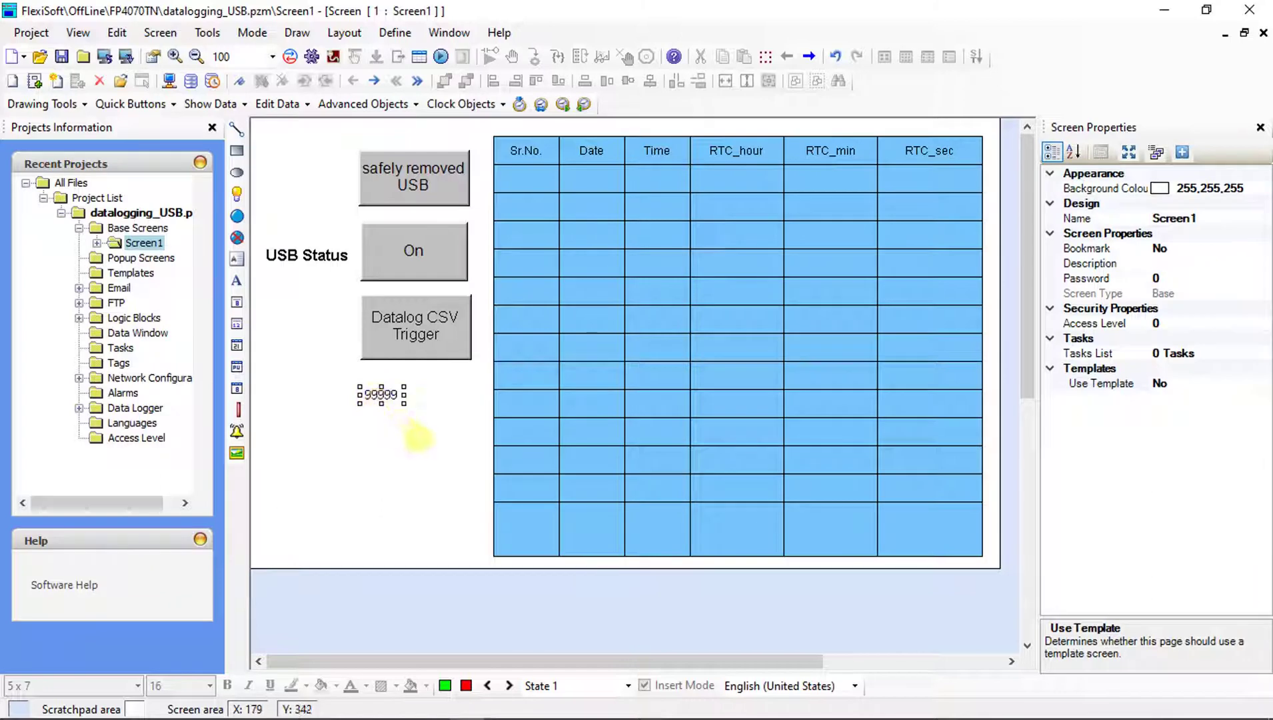
pyautogui.moveTo(381, 400); pyautogui.dragTo(408, 390)
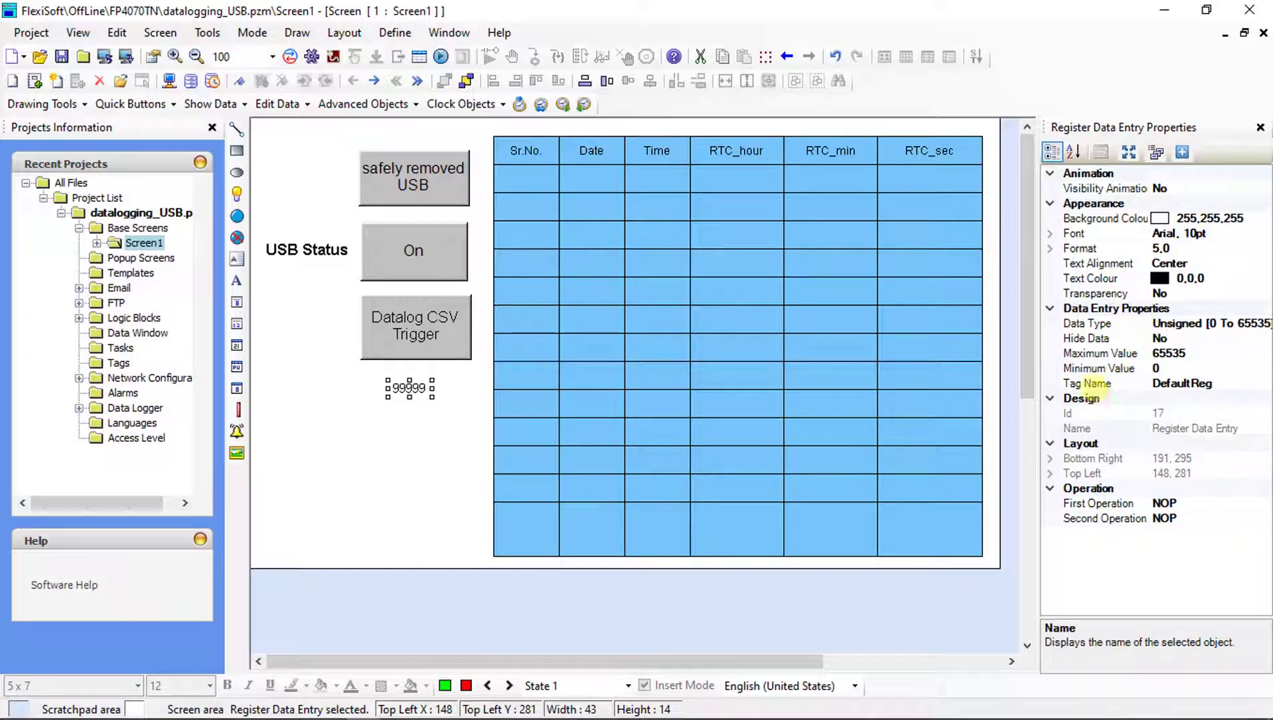
# Link the numeric entry to the Datalog_CSV_Group tag, with system tags shown in the list
pyautogui.click(1230, 384)
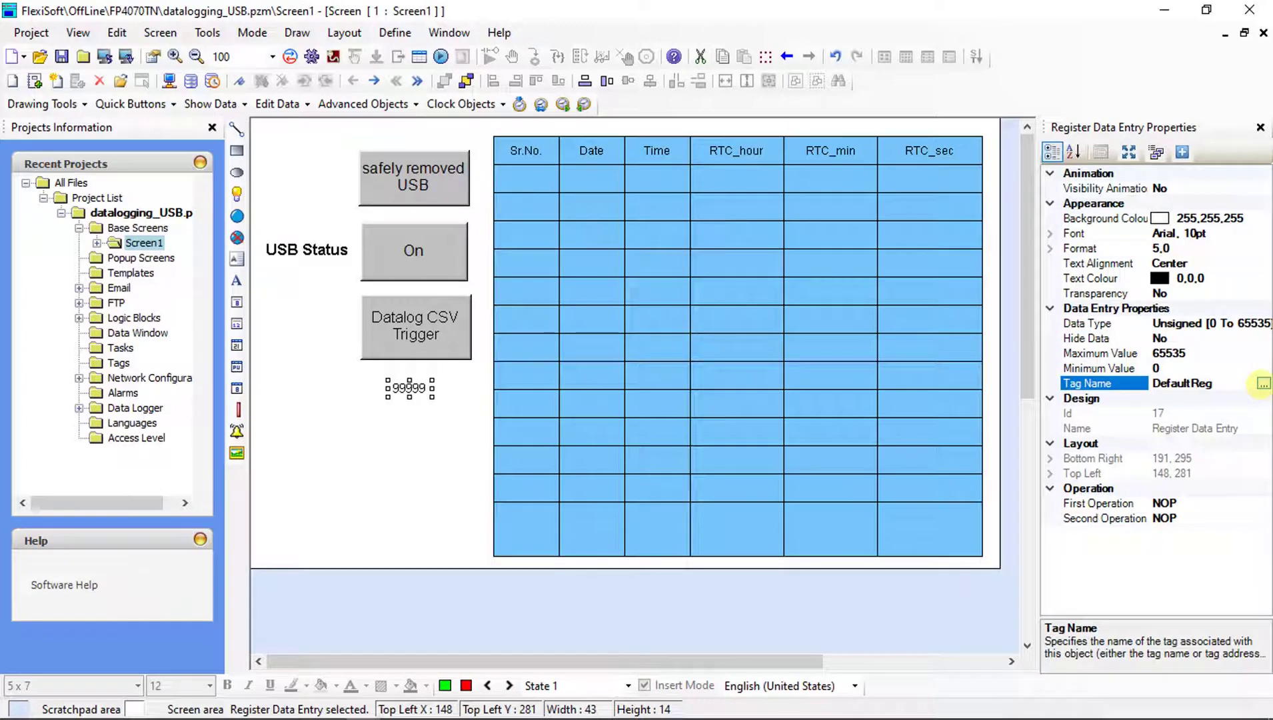
pyautogui.click(1263, 384)
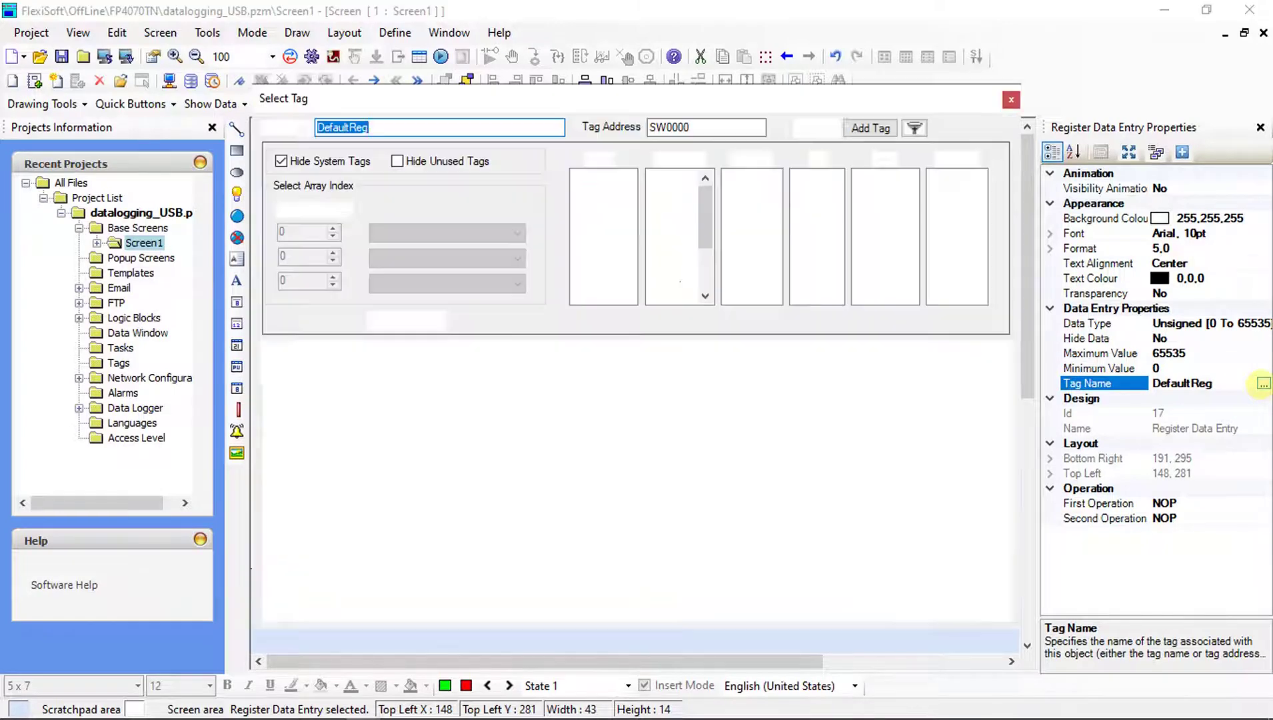
pyautogui.click(353, 161)
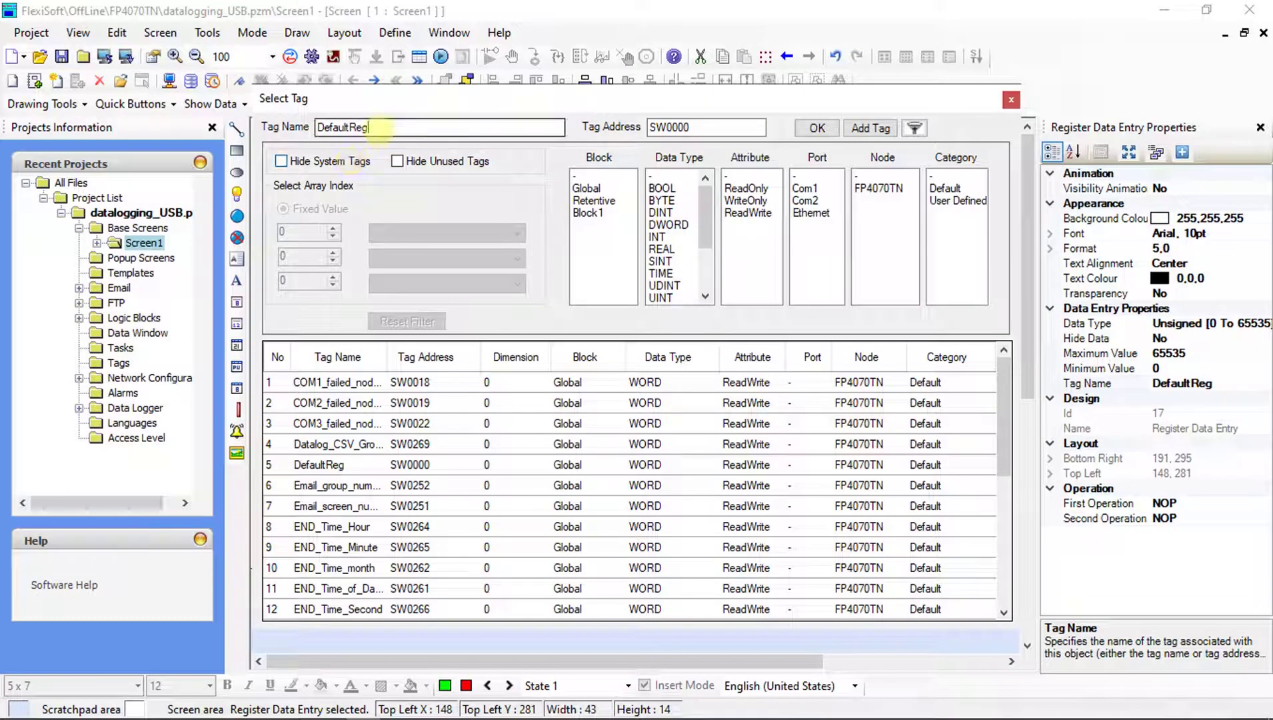
pyautogui.doubleClick(336, 127)
pyautogui.write('da')
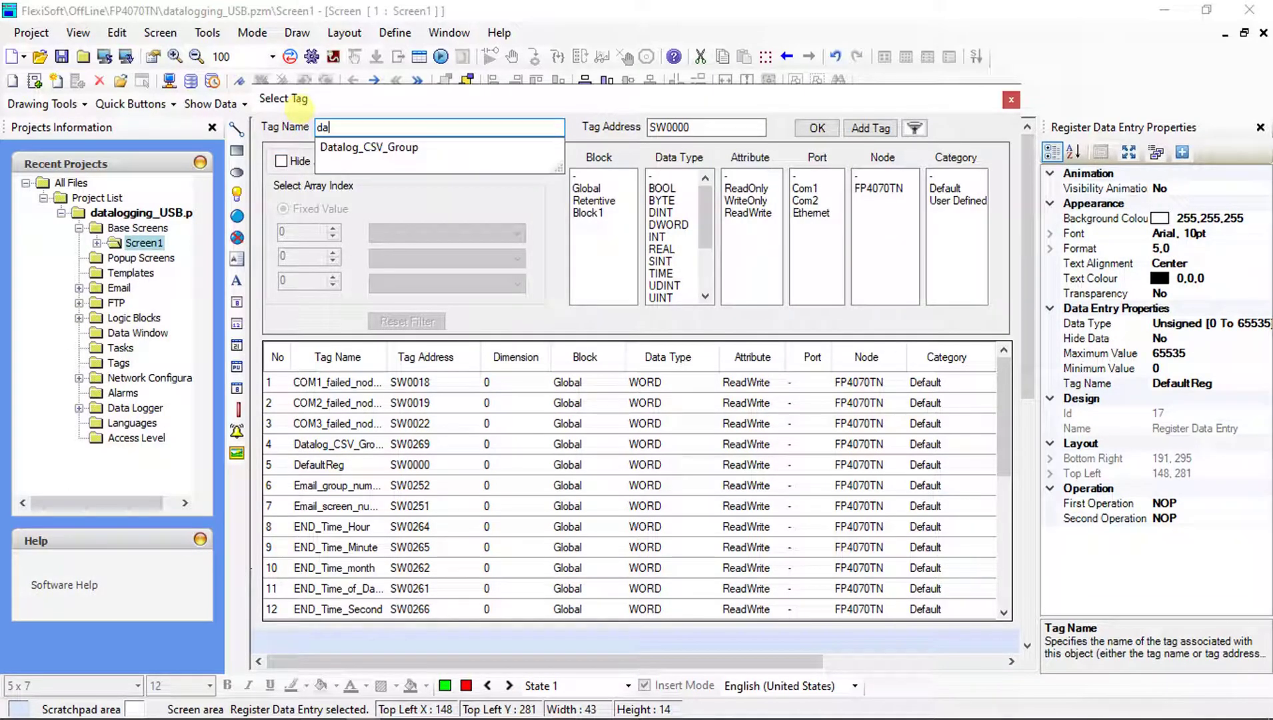
pyautogui.click(335, 146)
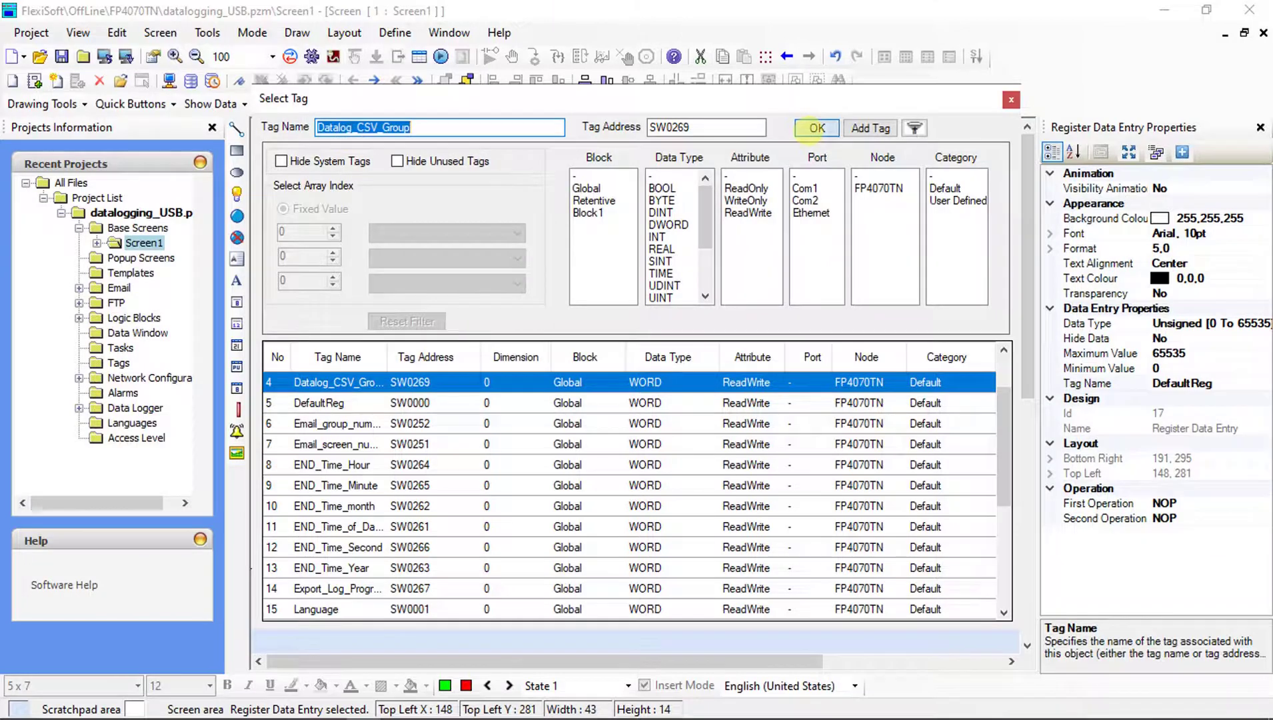
pyautogui.click(810, 128)
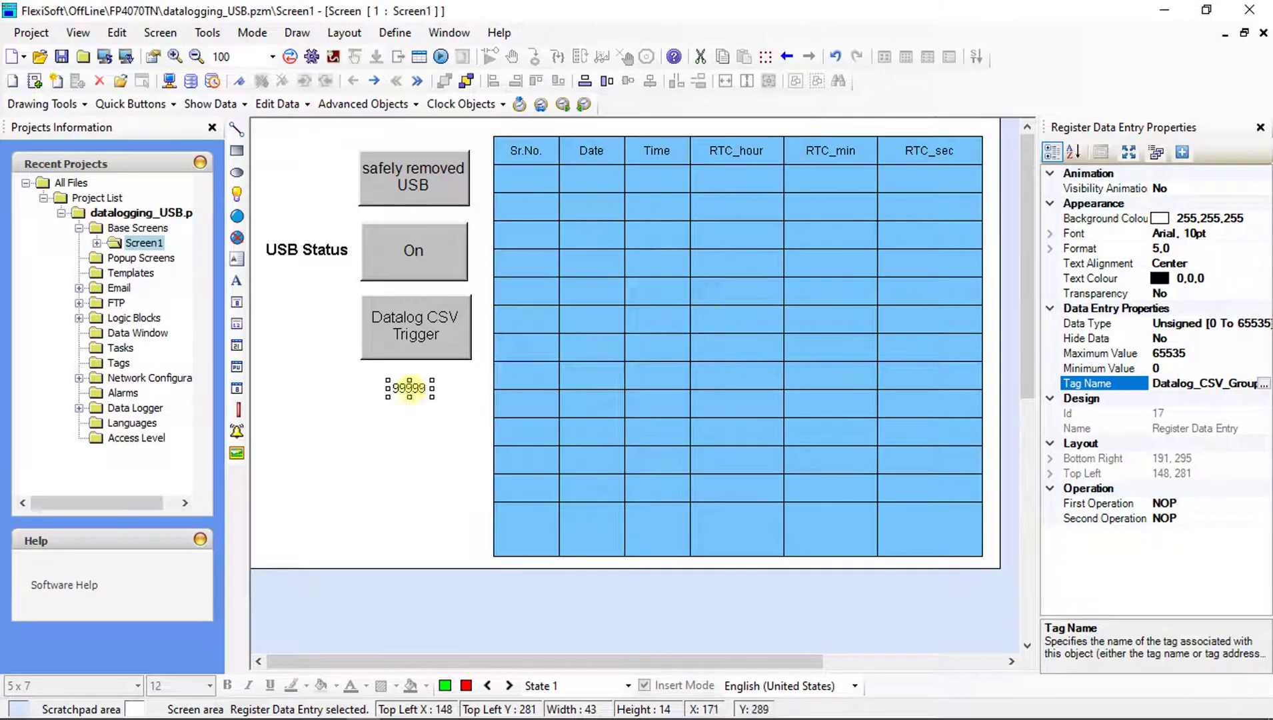
pyautogui.hotkey('ctrl', 'z')
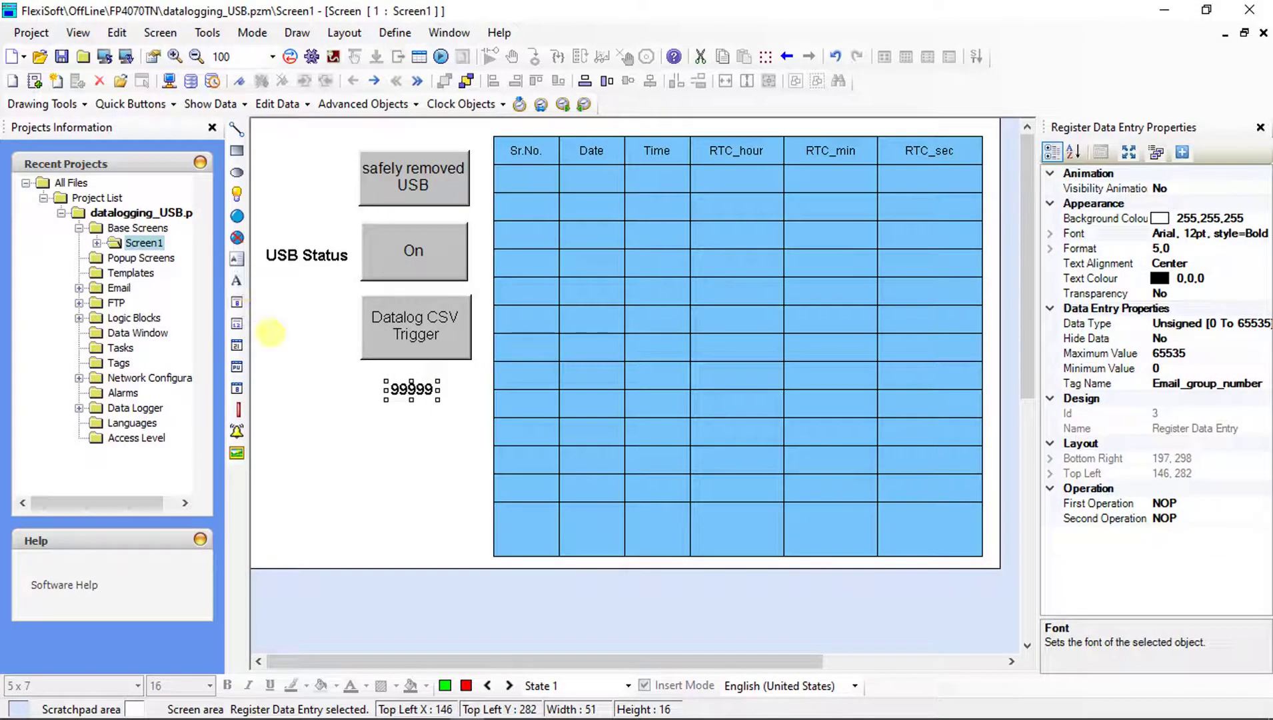
# Add a 'Datalog Group No.' text label left of the entry in Arial 12pt Bold
pyautogui.moveTo(276, 377); pyautogui.dragTo(361, 418)
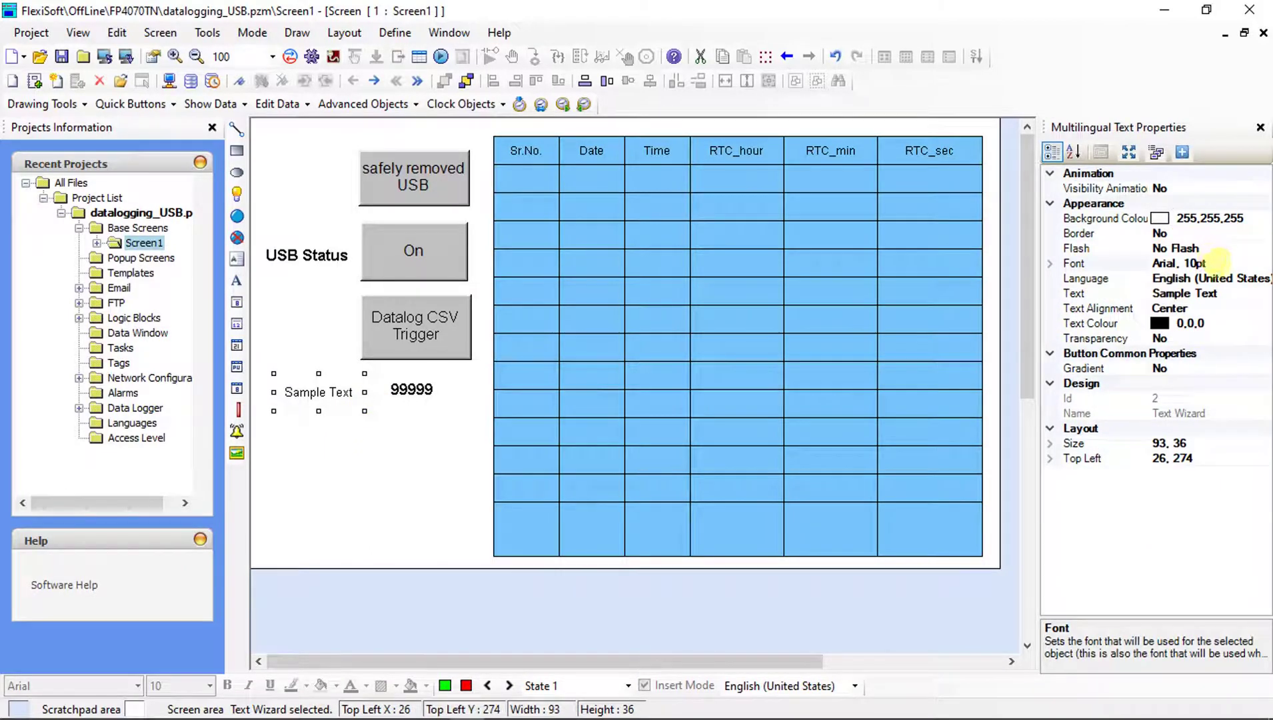
pyautogui.click(1227, 295)
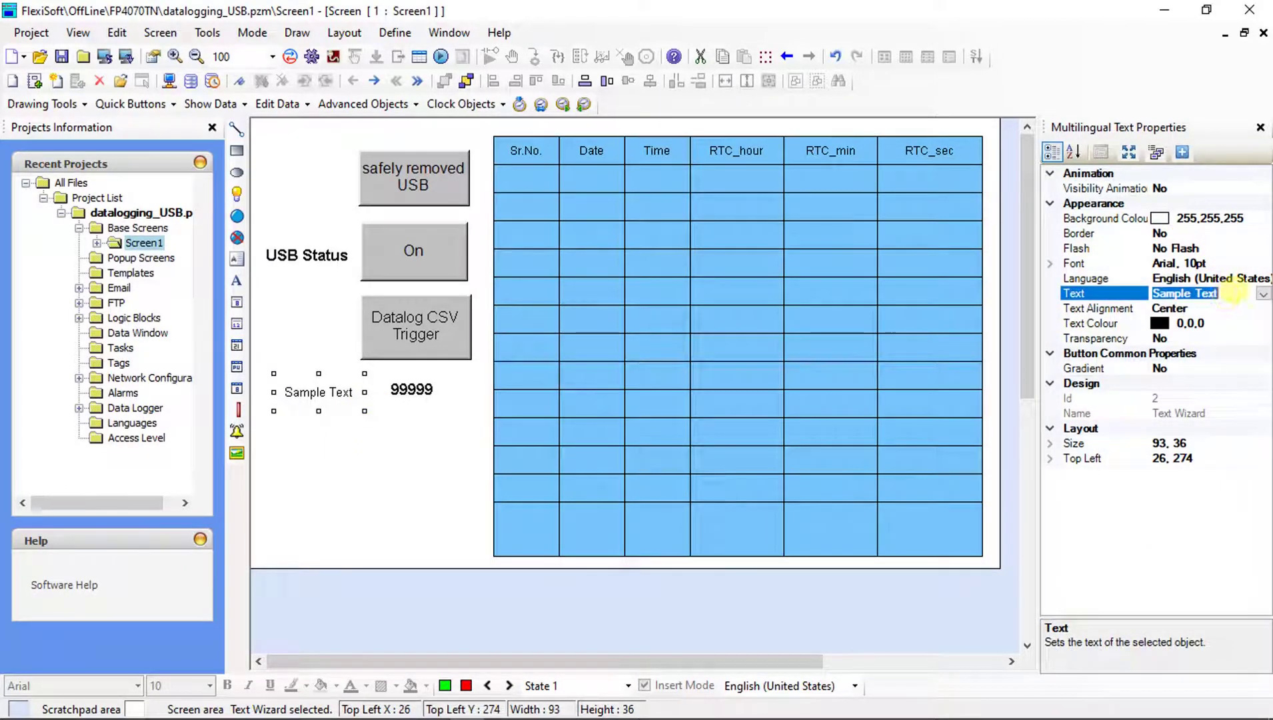
pyautogui.write('Datalog Gro')
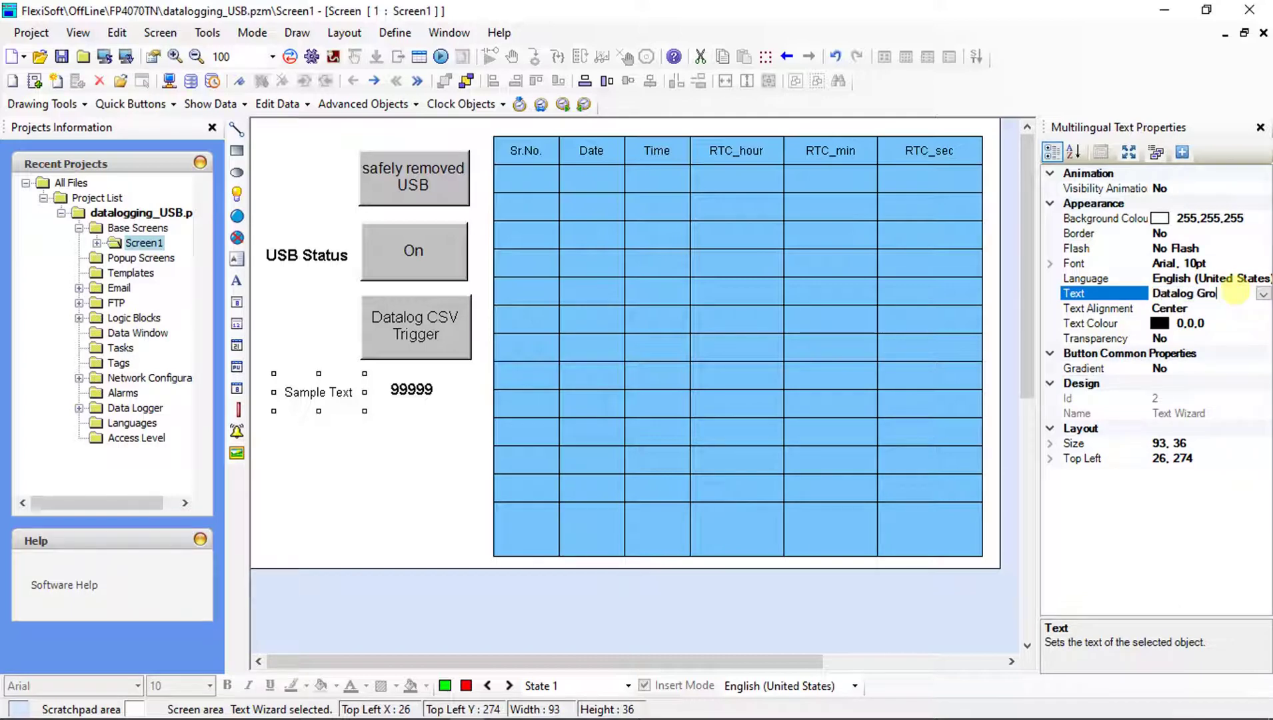
pyautogui.write('up No.')
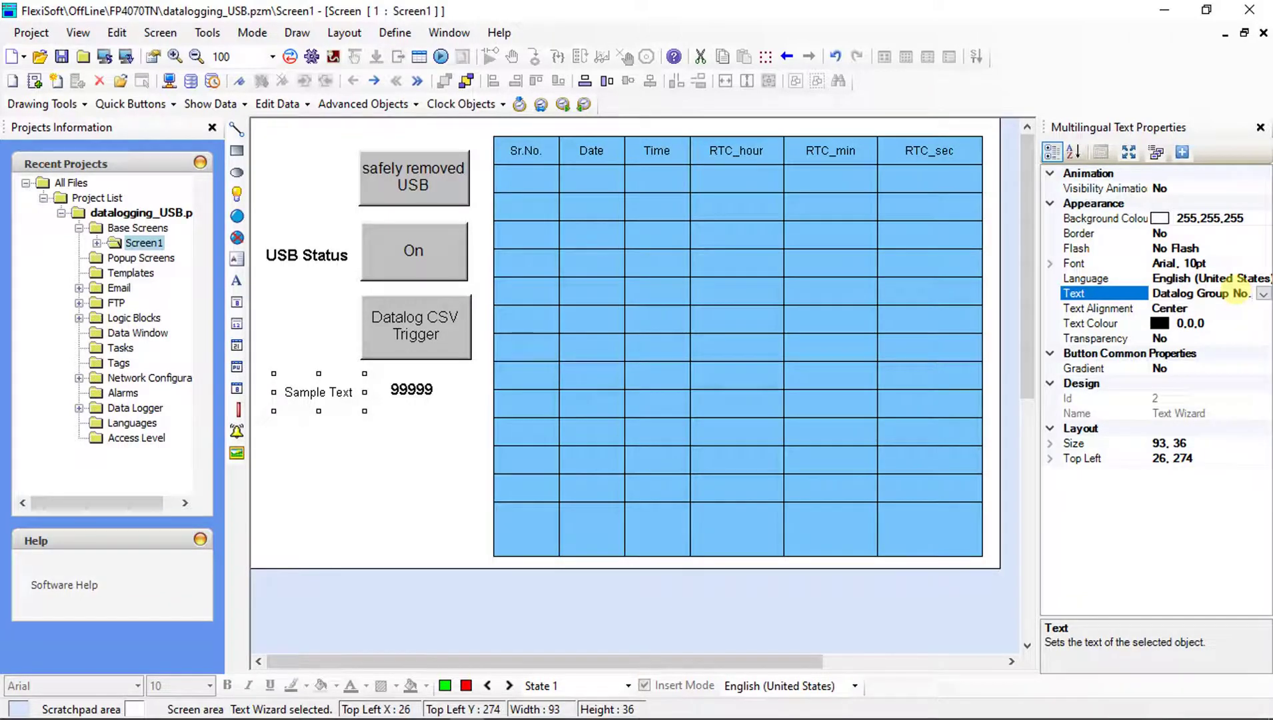
pyautogui.press('Return')
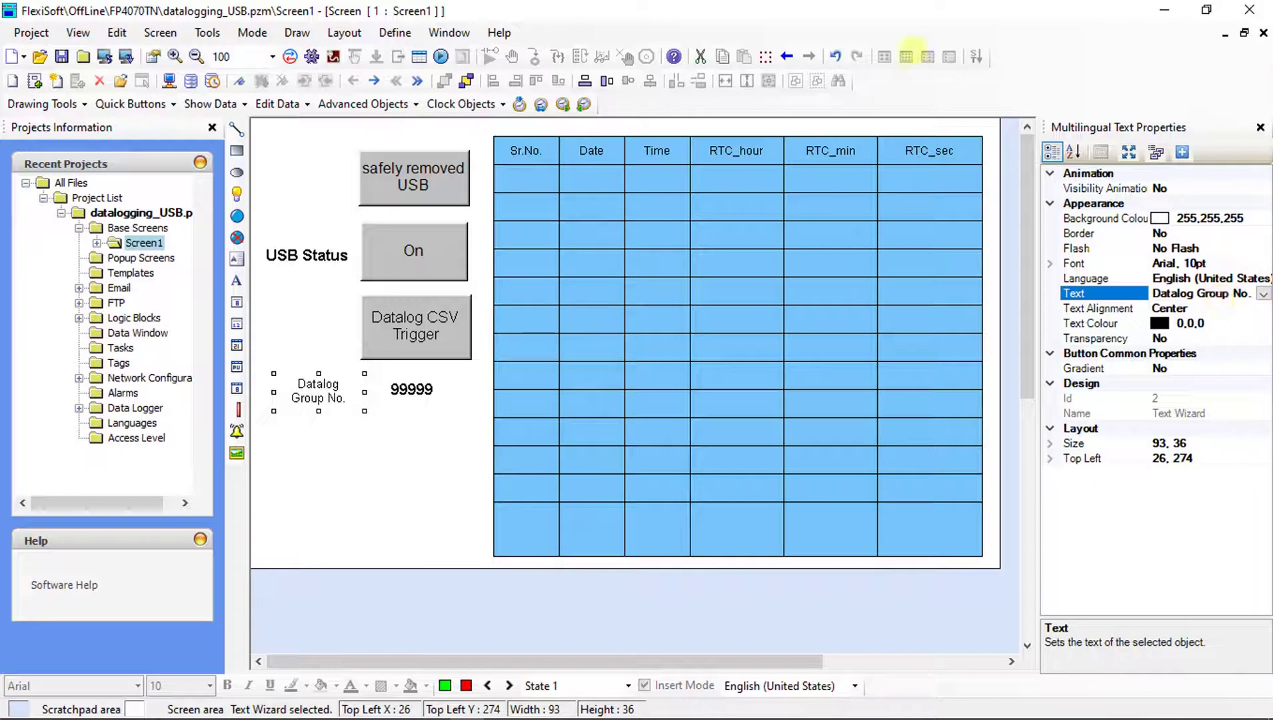
pyautogui.click(1262, 263)
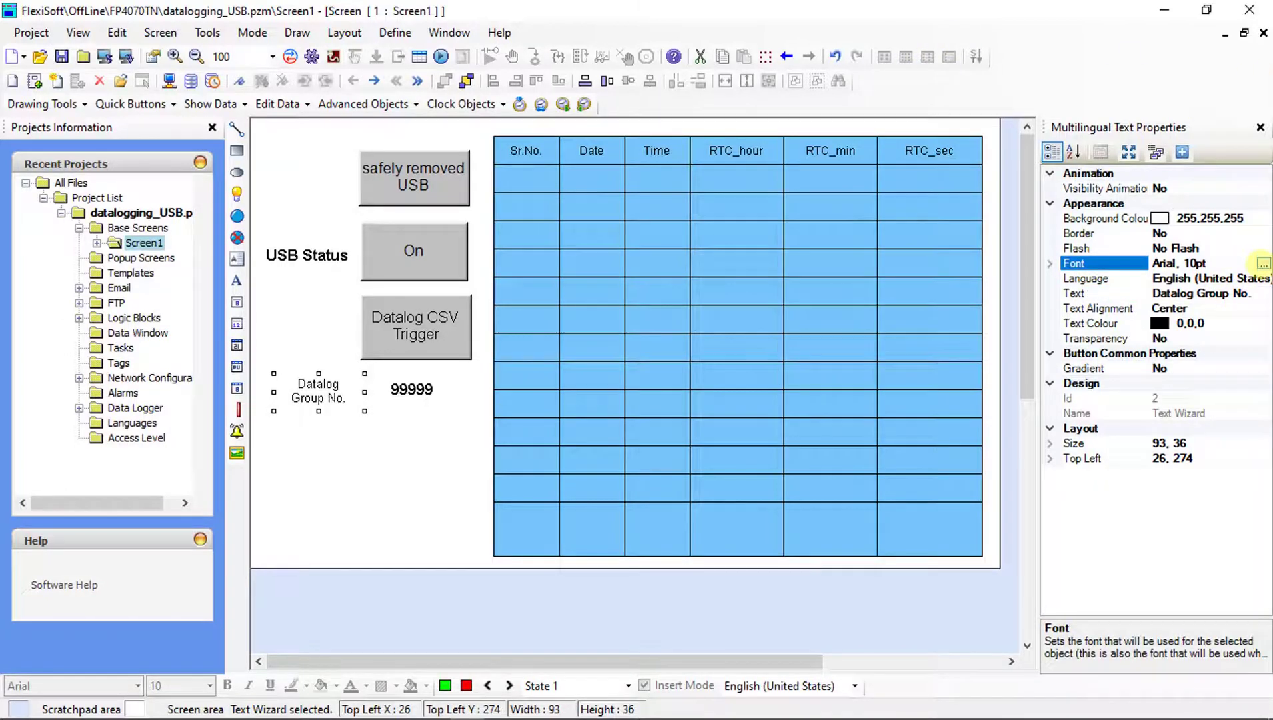
pyautogui.click(1261, 263)
pyautogui.click(607, 263)
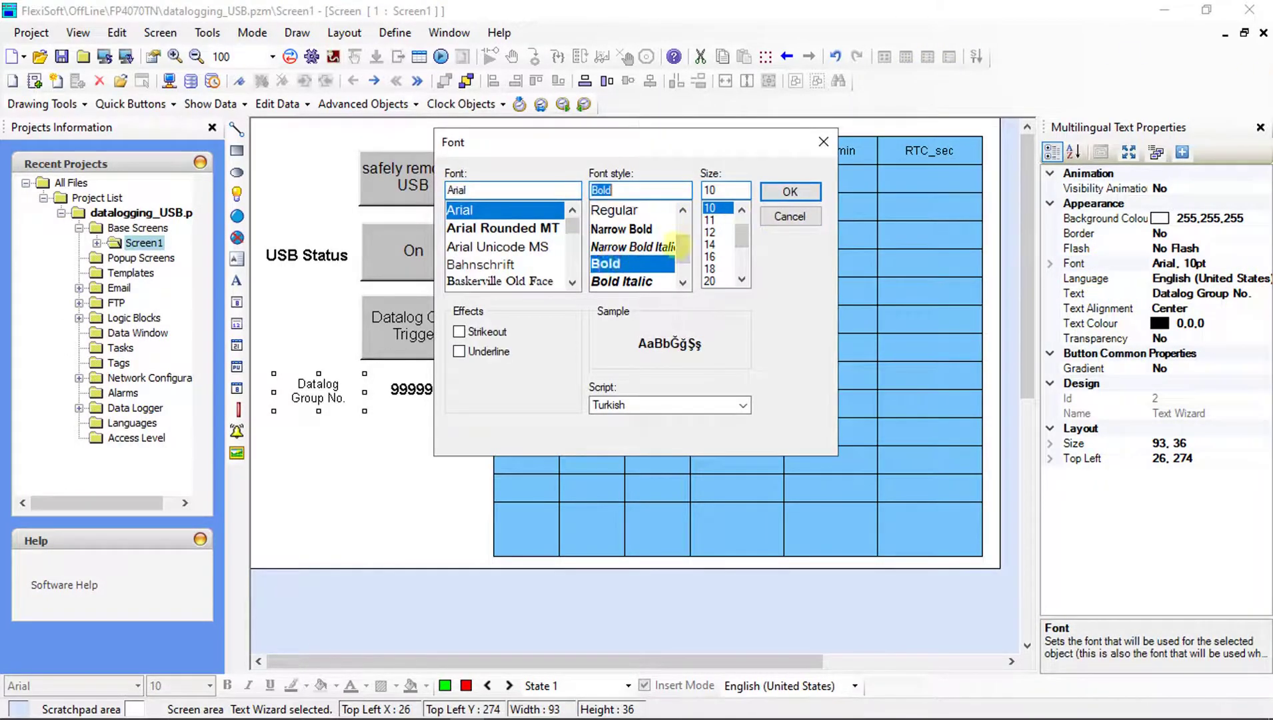
pyautogui.click(710, 232)
pyautogui.click(790, 191)
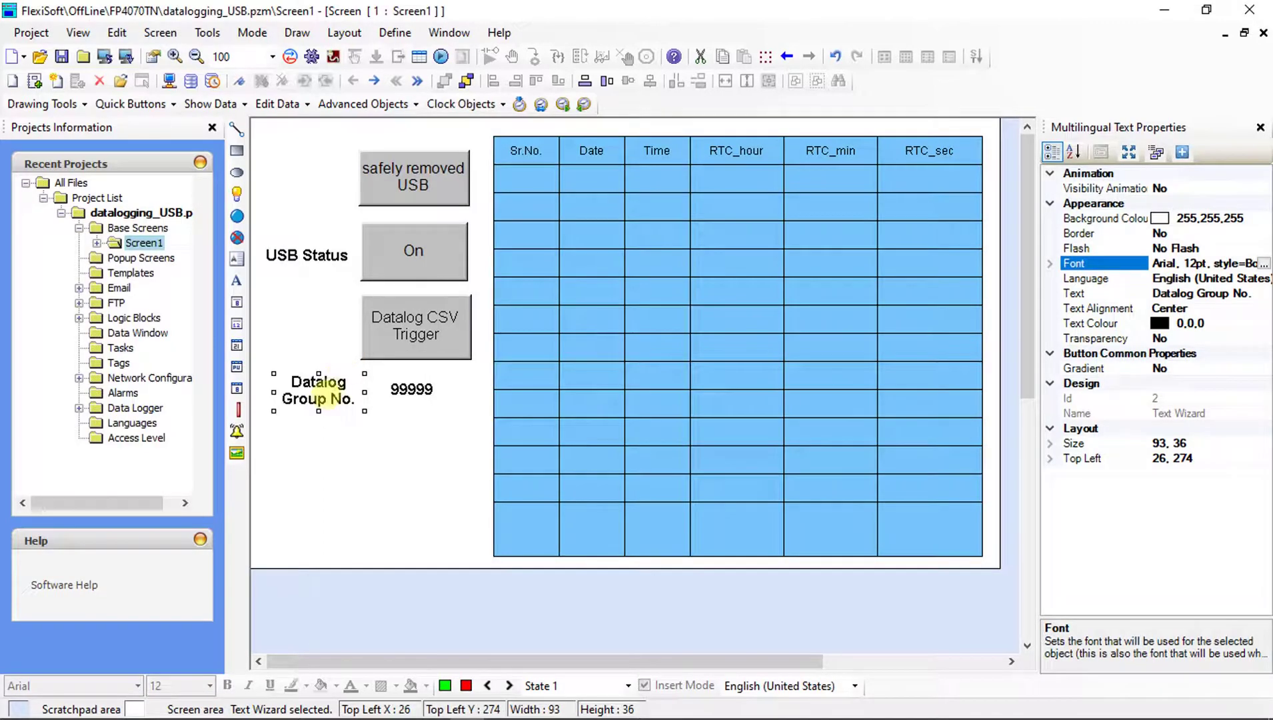
pyautogui.moveTo(318, 397); pyautogui.dragTo(311, 398)
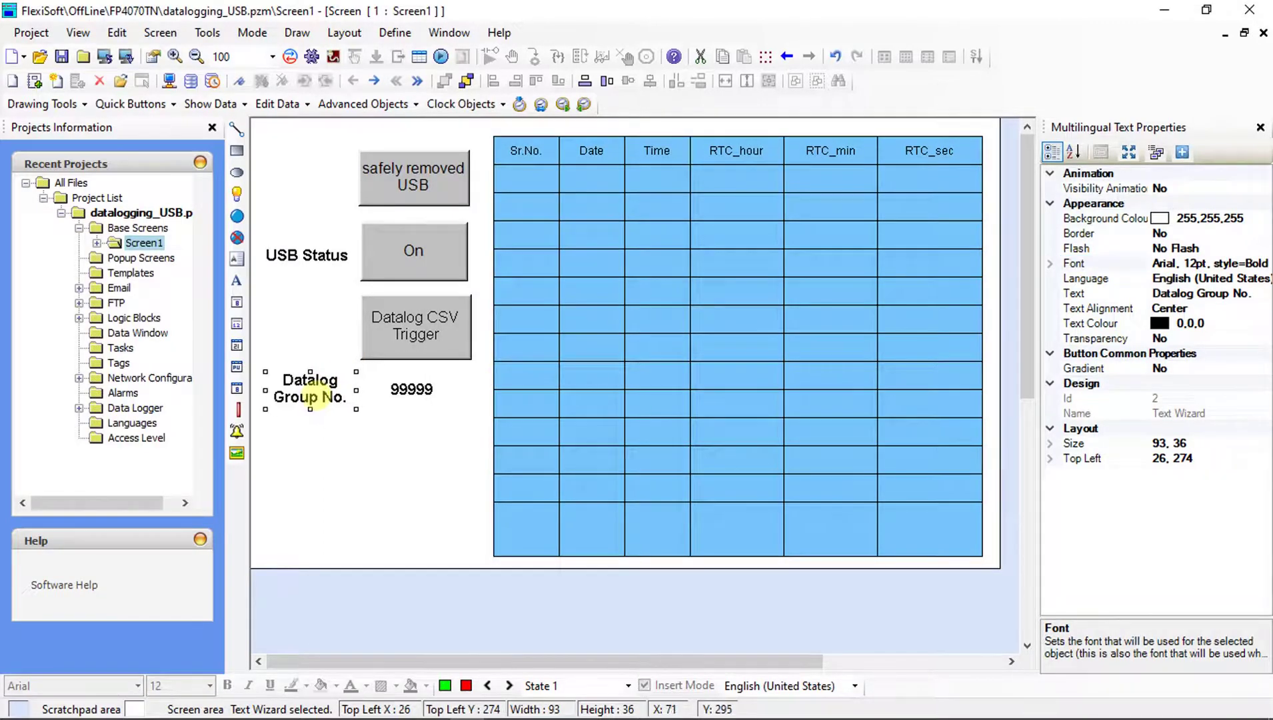
# Give the 99999 group-number entry a yellow background
pyautogui.click(406, 389)
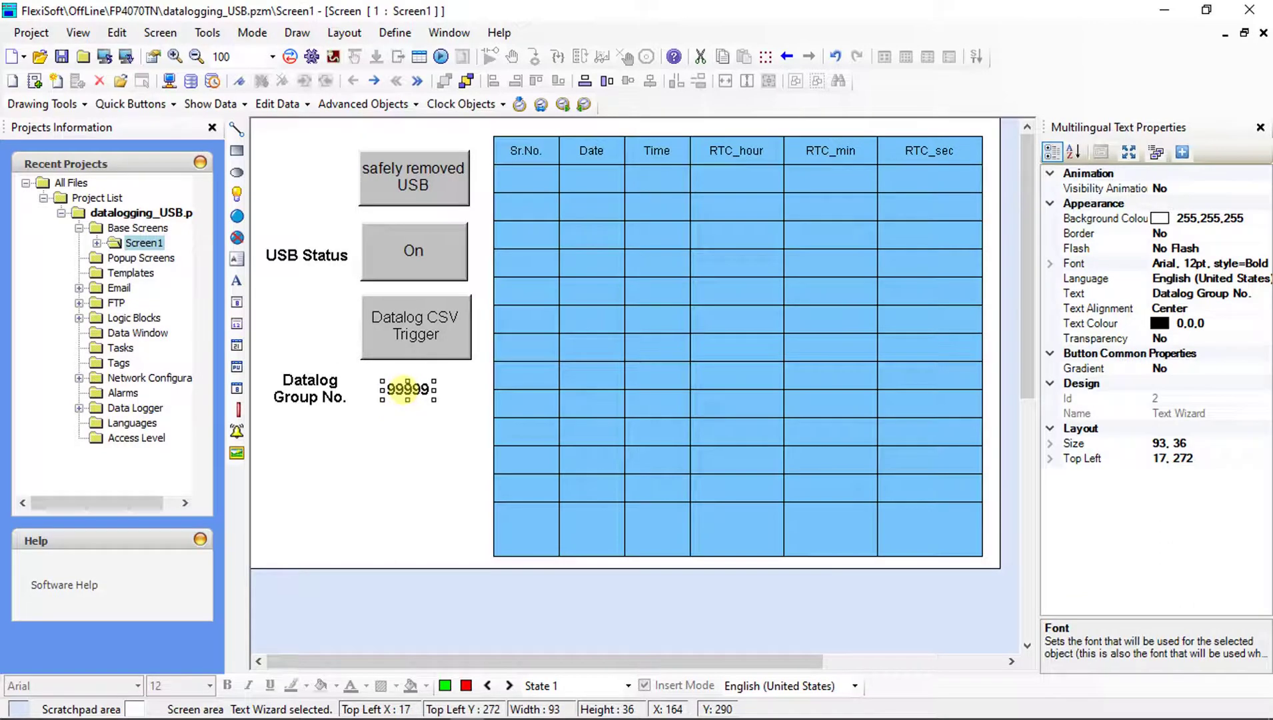
pyautogui.moveTo(406, 390); pyautogui.dragTo(415, 388)
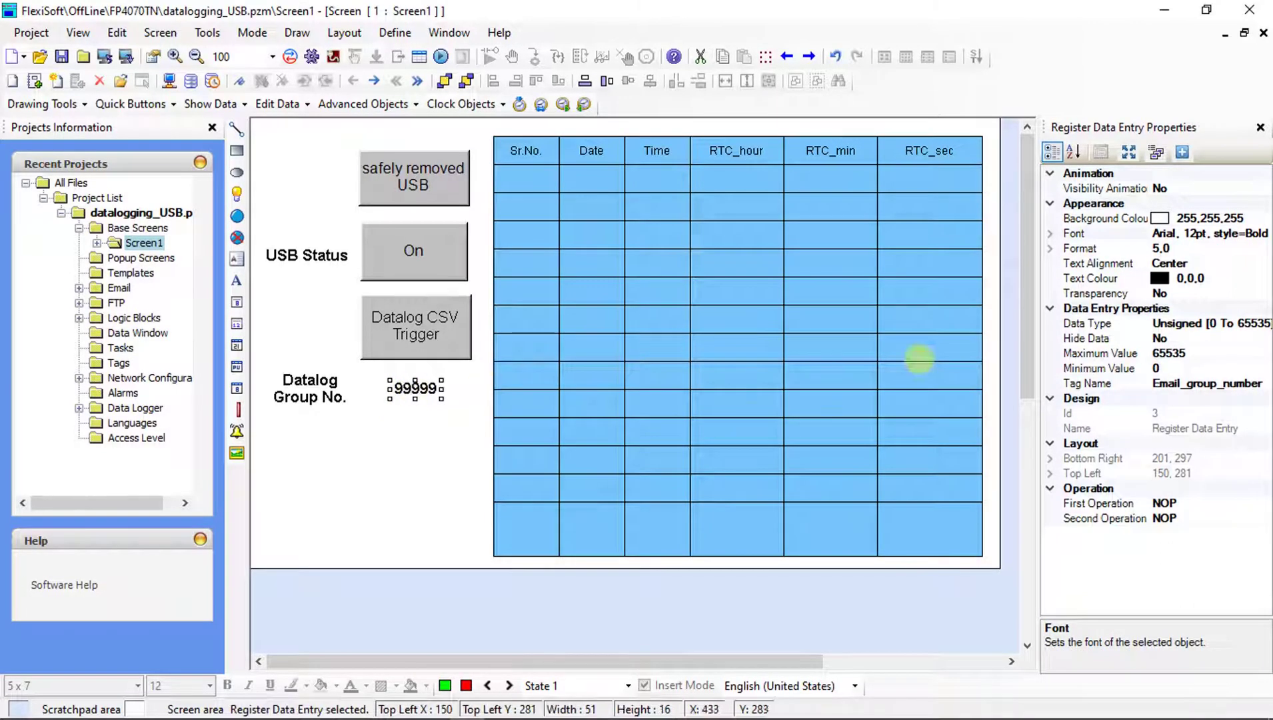
pyautogui.click(1262, 218)
pyautogui.click(1262, 218)
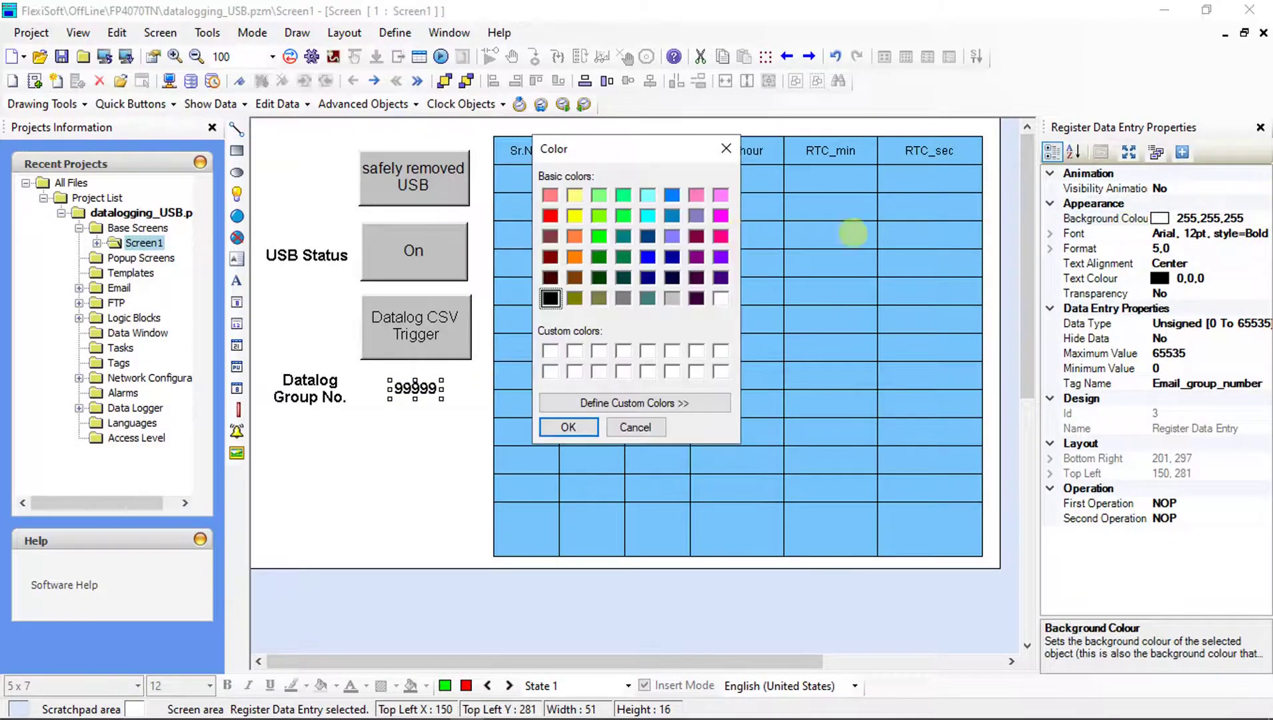
pyautogui.click(574, 216)
pyautogui.click(568, 427)
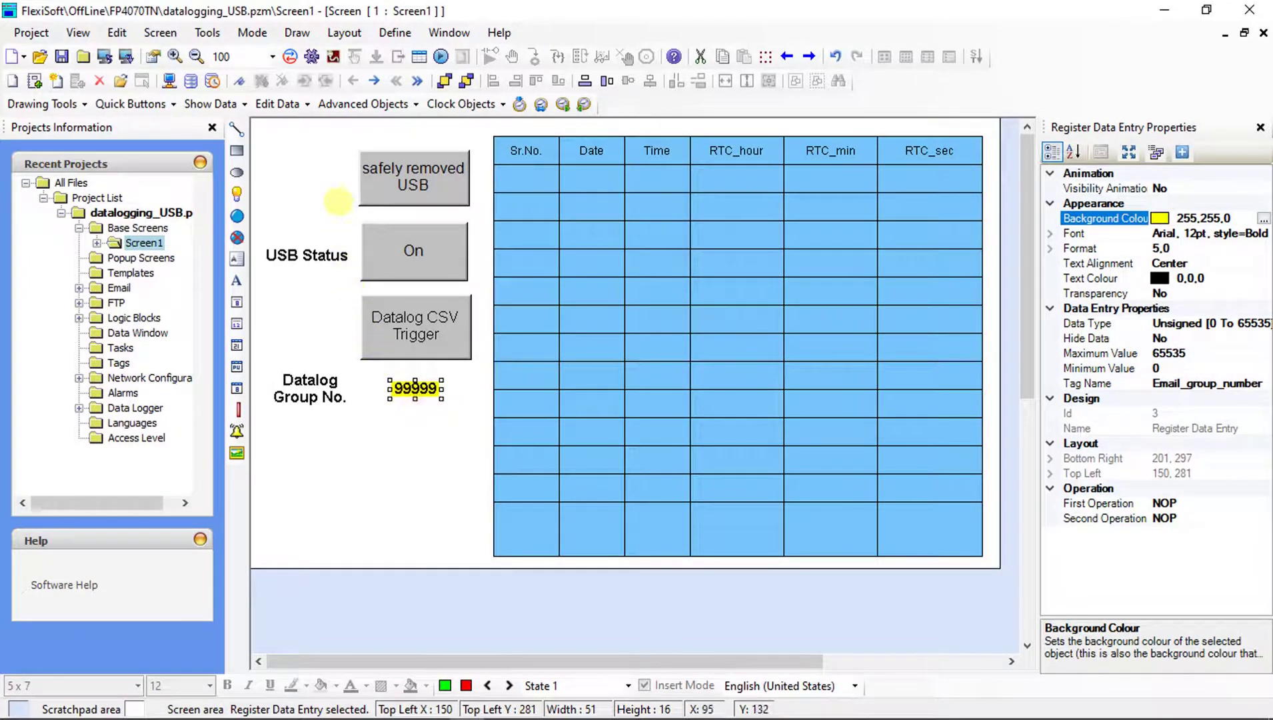
pyautogui.click(276, 162)
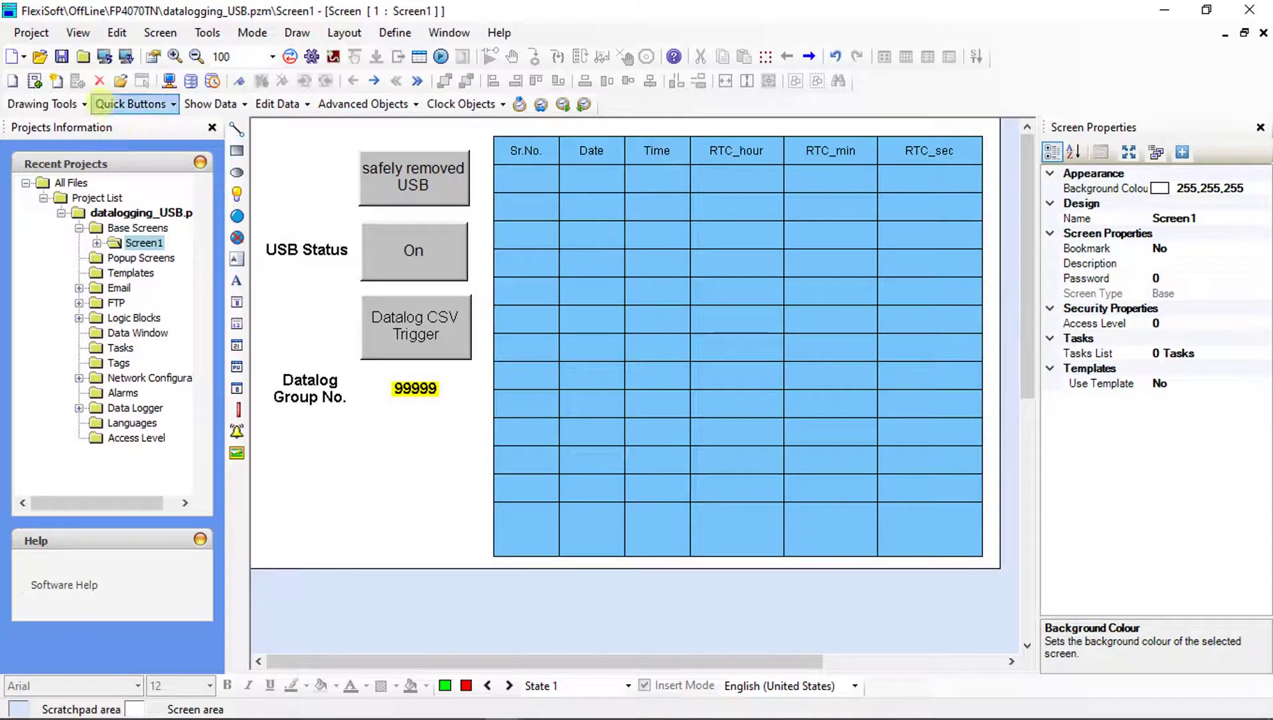
pyautogui.click(31, 32)
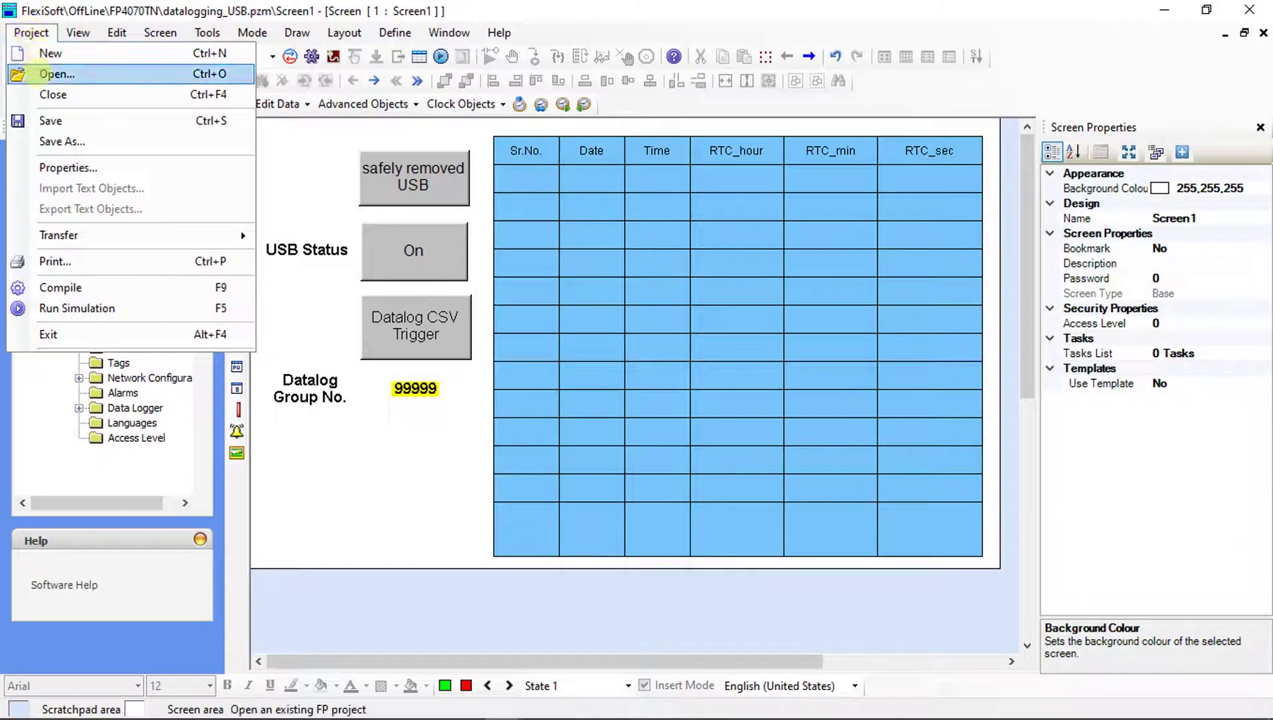
pyautogui.click(101, 168)
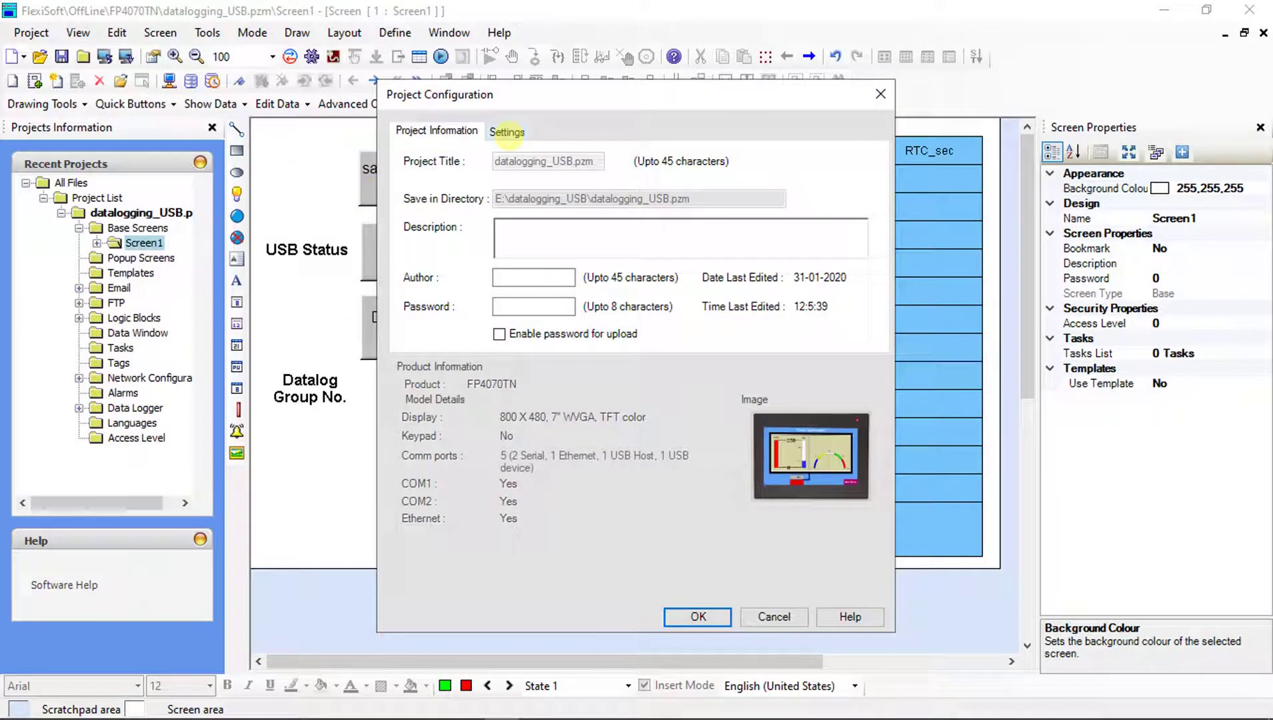
pyautogui.click(507, 131)
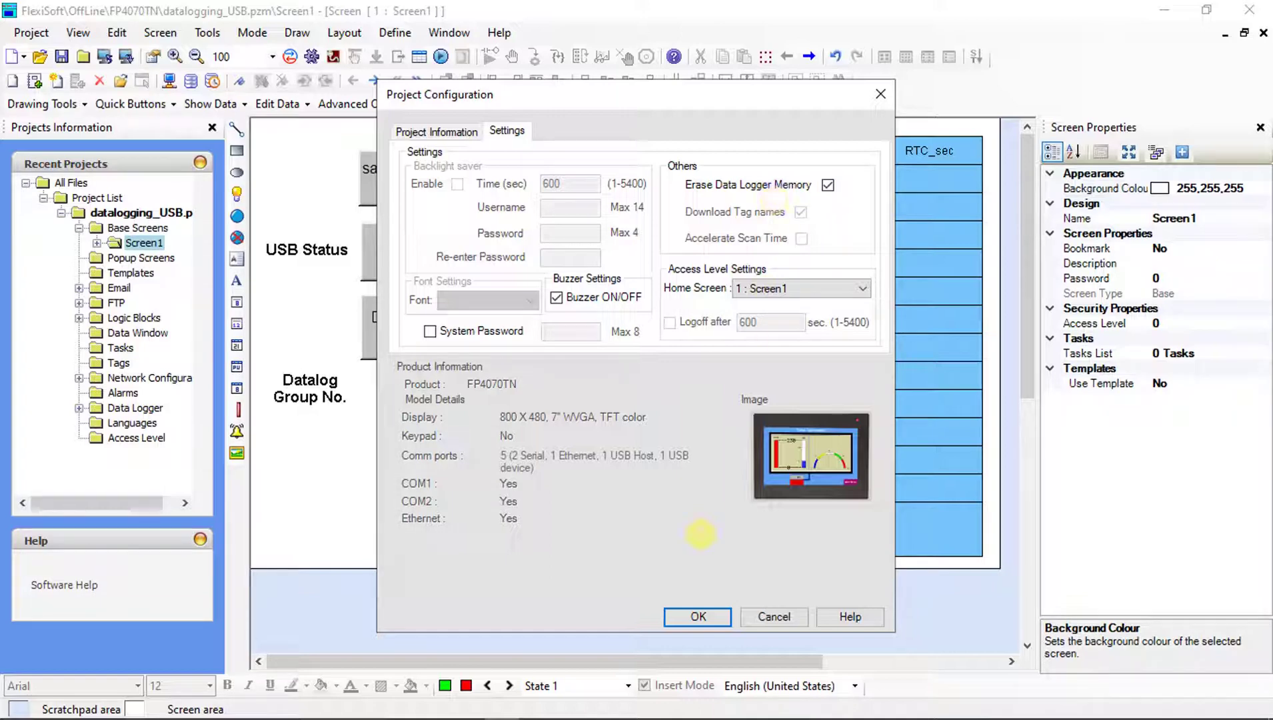
pyautogui.click(695, 617)
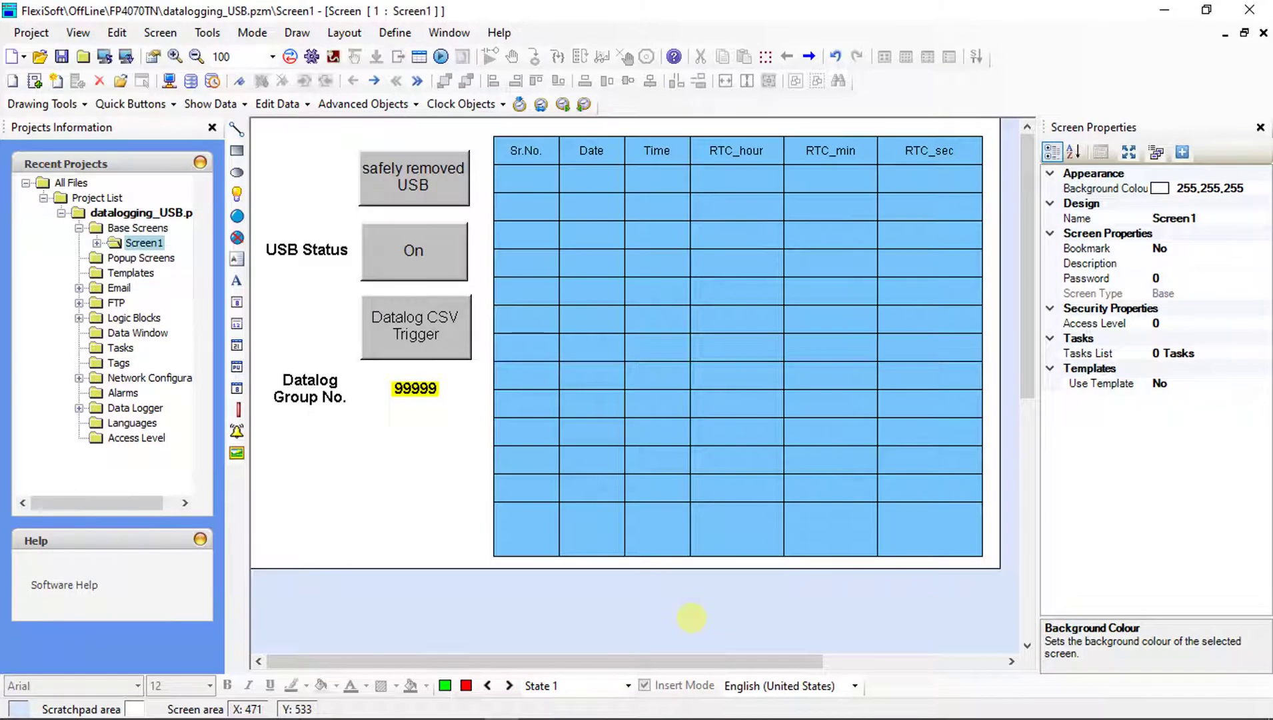
pyautogui.click(312, 198)
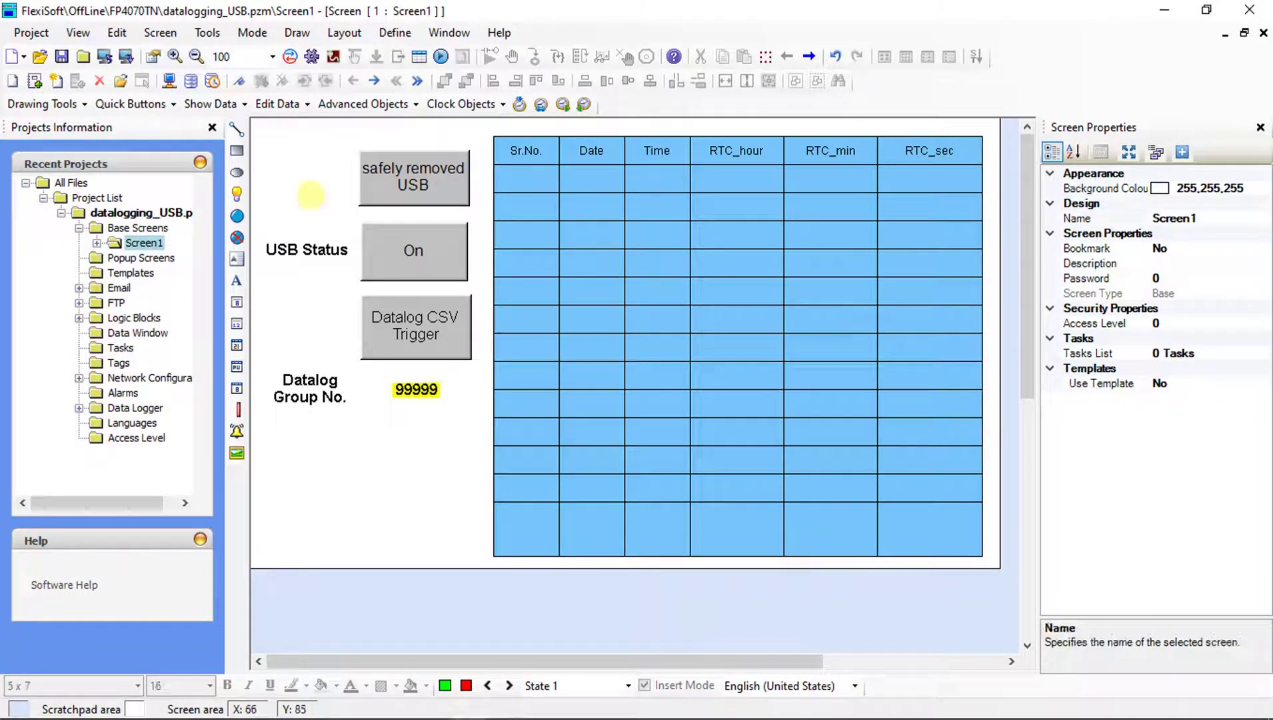
# Compile the project and bring up the Communication dialog for the HMI download
pyautogui.click(311, 56)
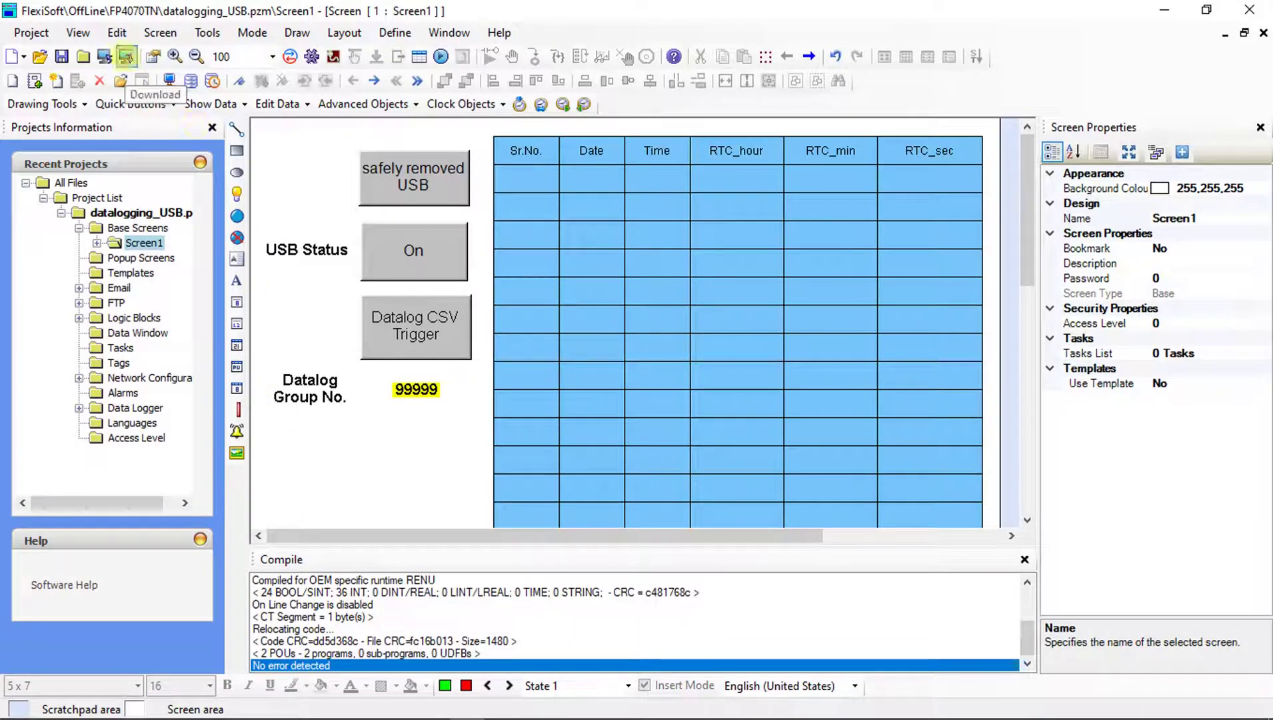
pyautogui.click(126, 57)
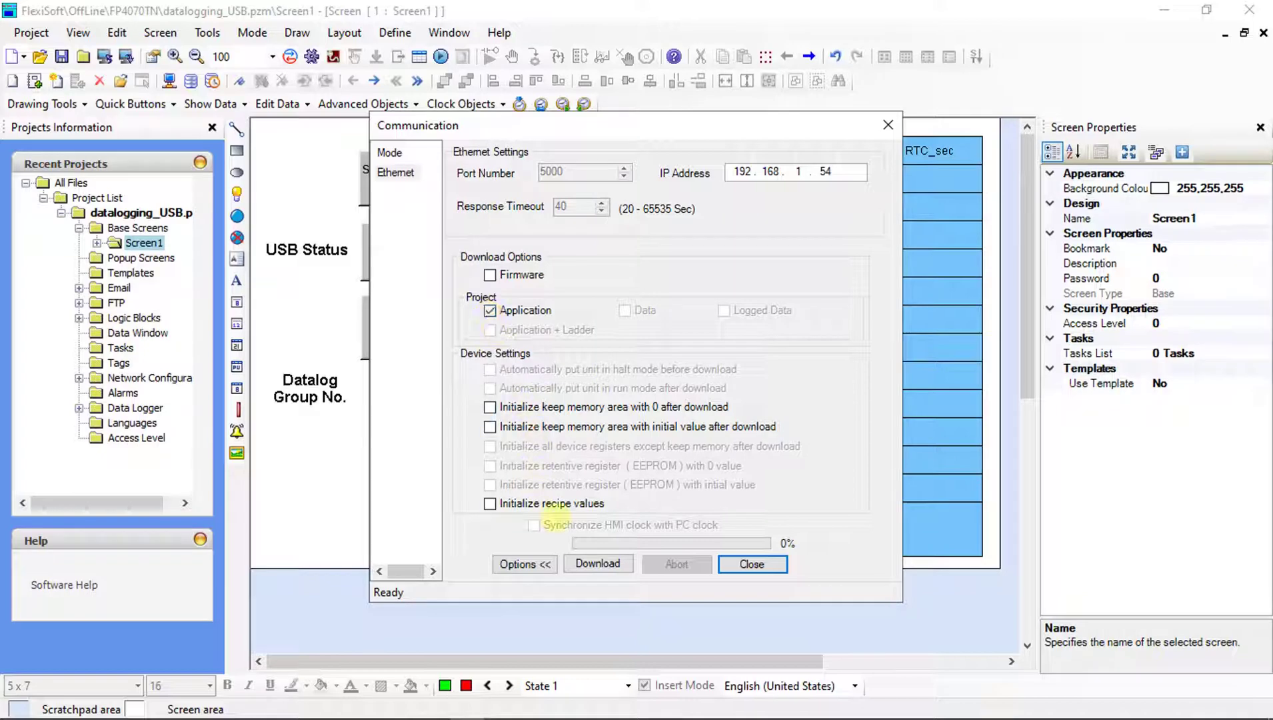
# Download the application to the HMI at 192.168.1.54 and close the Communication window
pyautogui.click(595, 563)
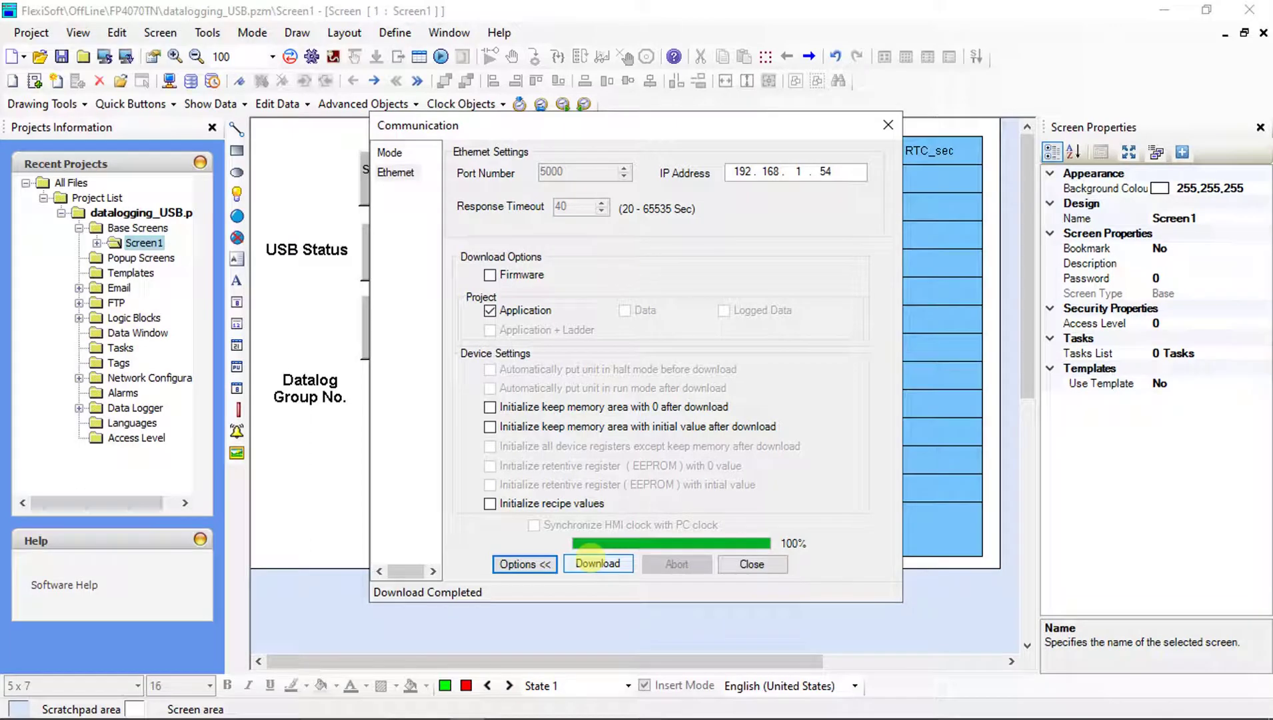
pyautogui.click(752, 563)
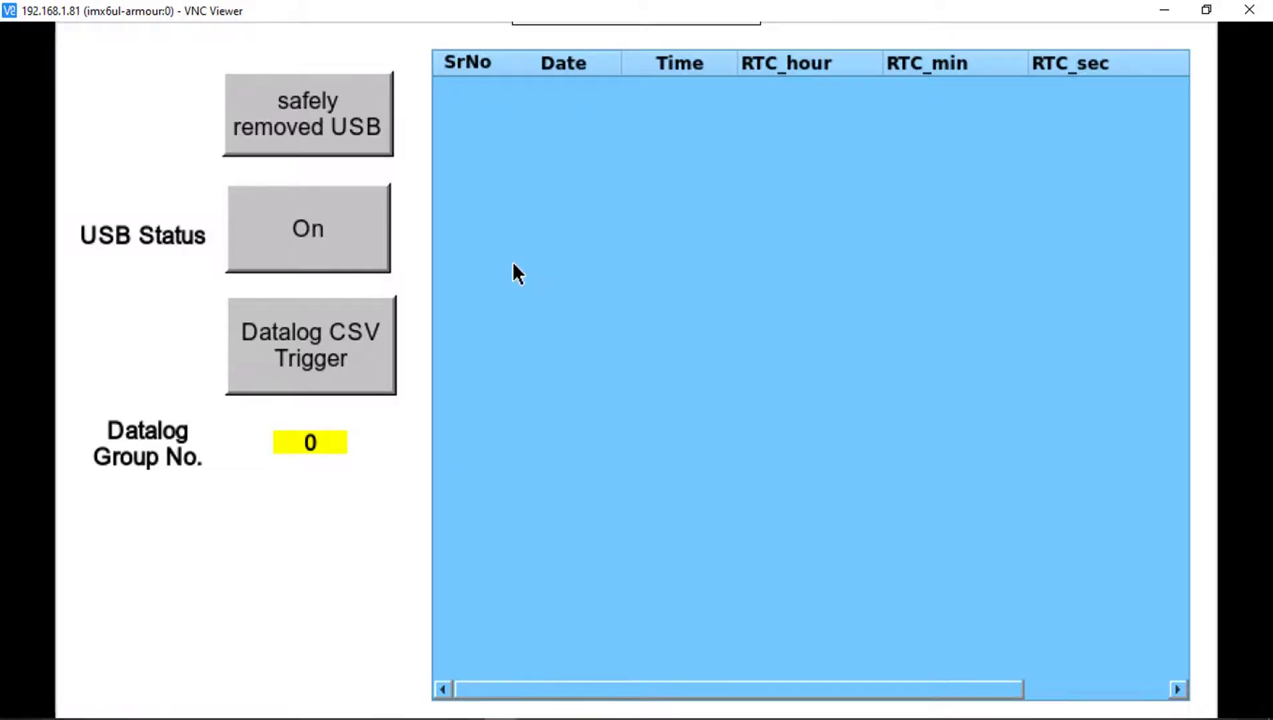
# Enter 1 as the HMI's Datalog Group No., then safely remove the USB and dismiss the message
pyautogui.click(590, 304)
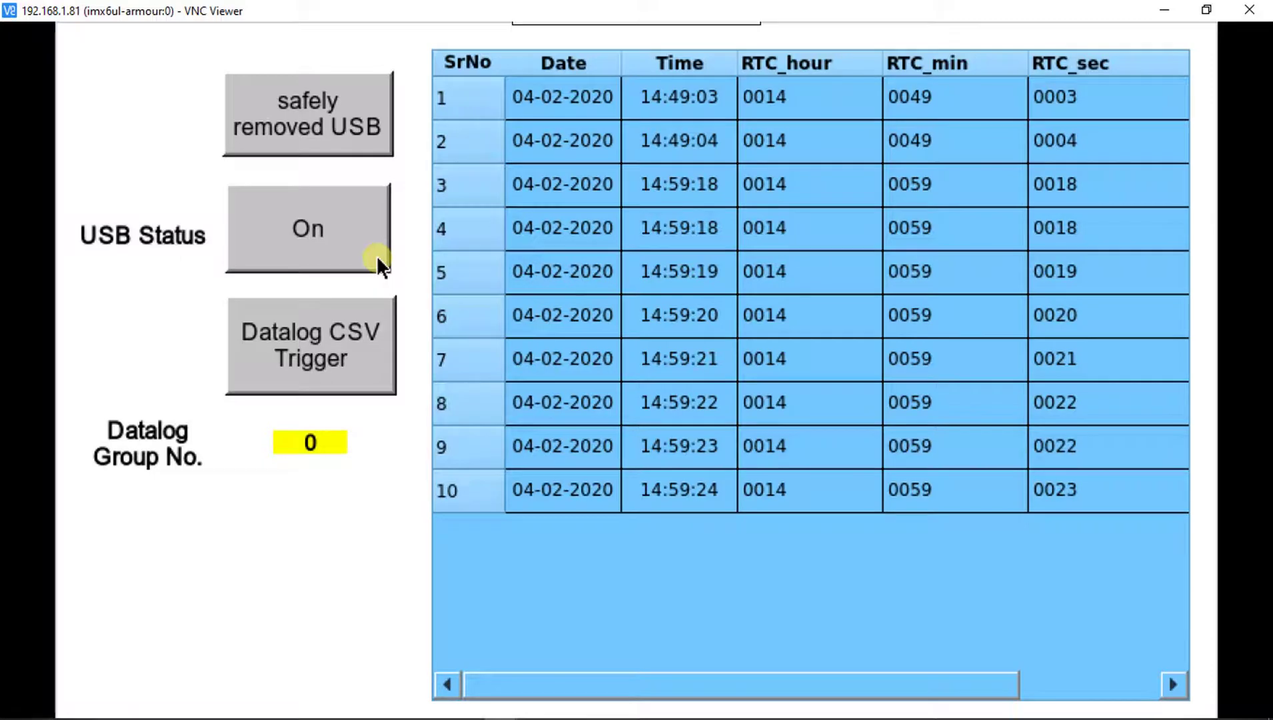
pyautogui.click(308, 443)
pyautogui.click(366, 410)
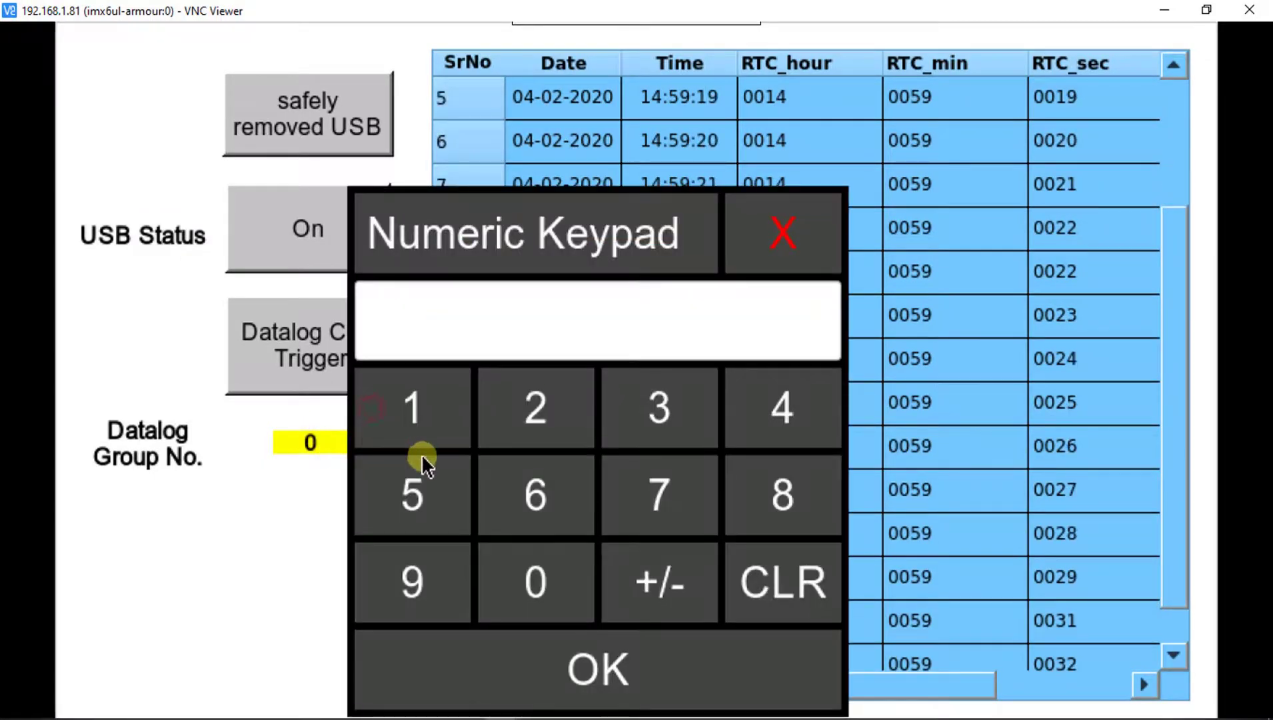
pyautogui.click(524, 673)
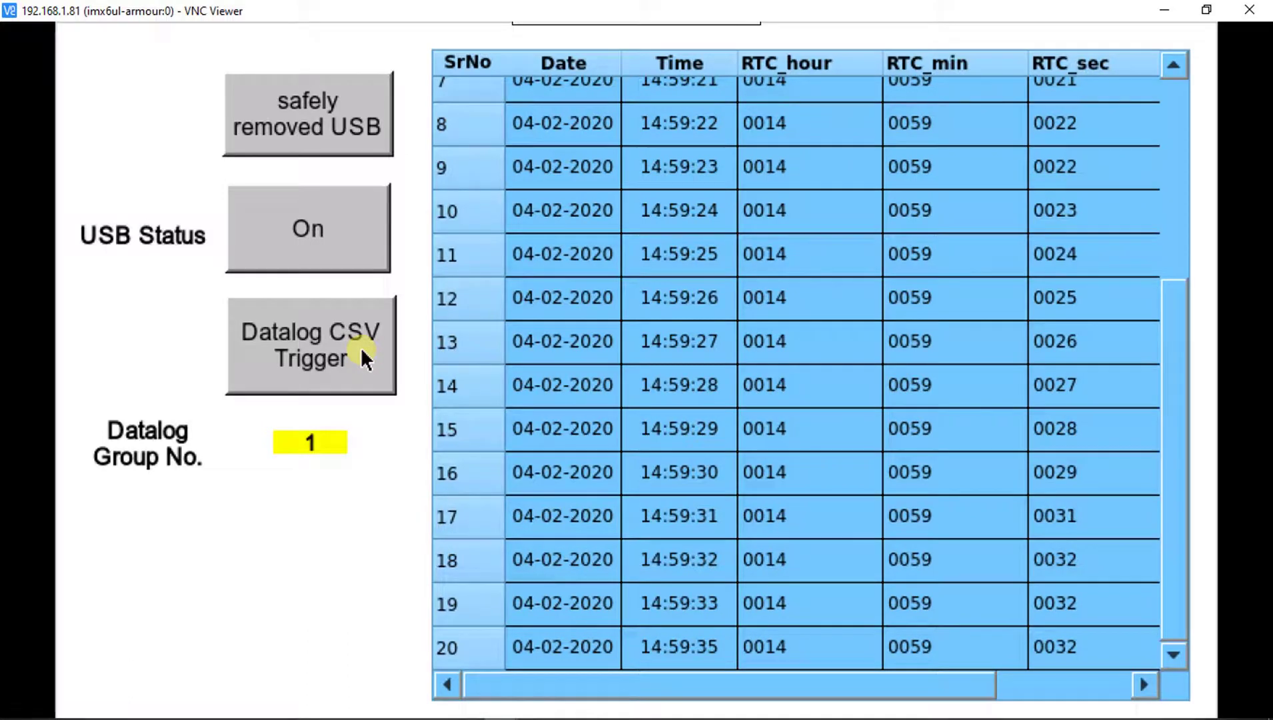
pyautogui.click(347, 125)
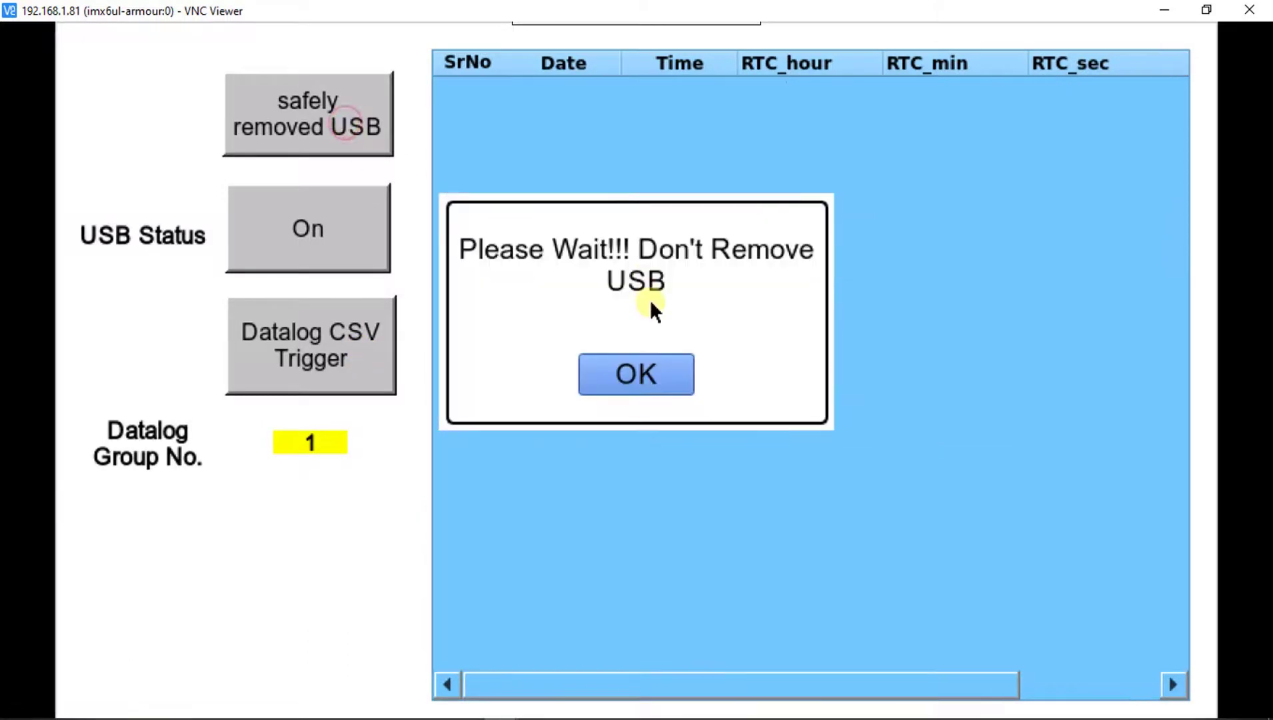
pyautogui.click(636, 375)
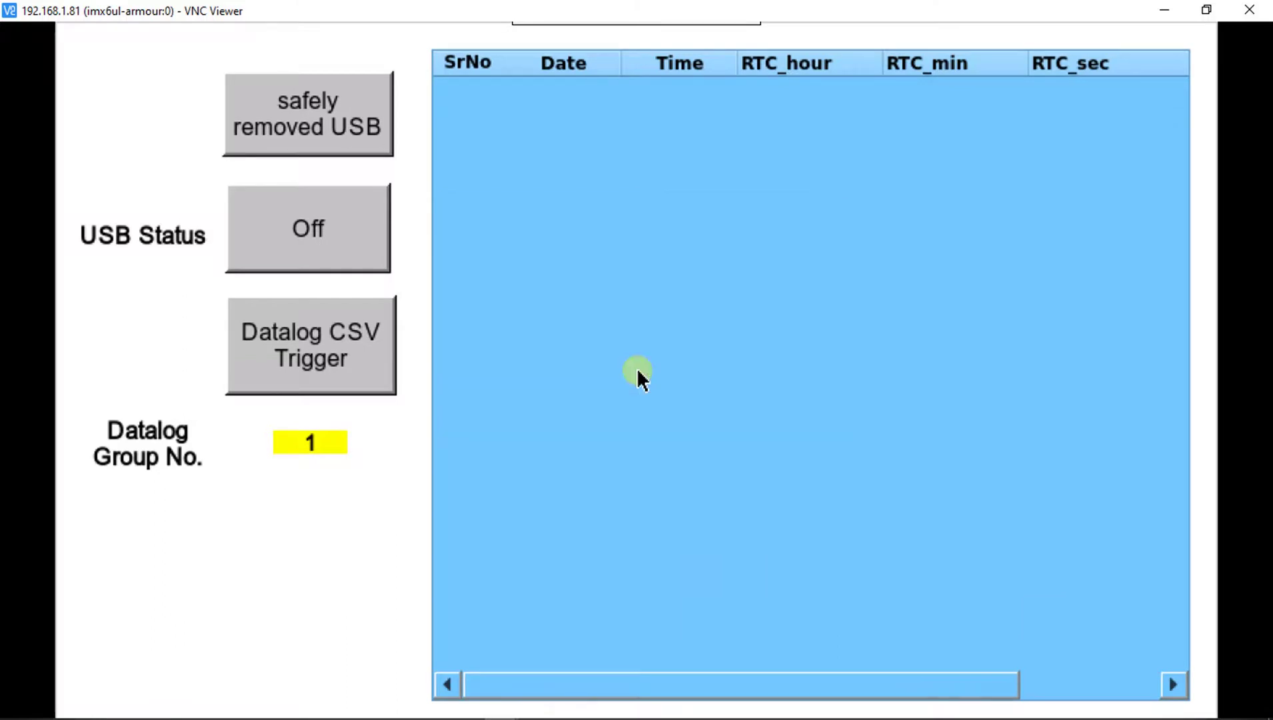